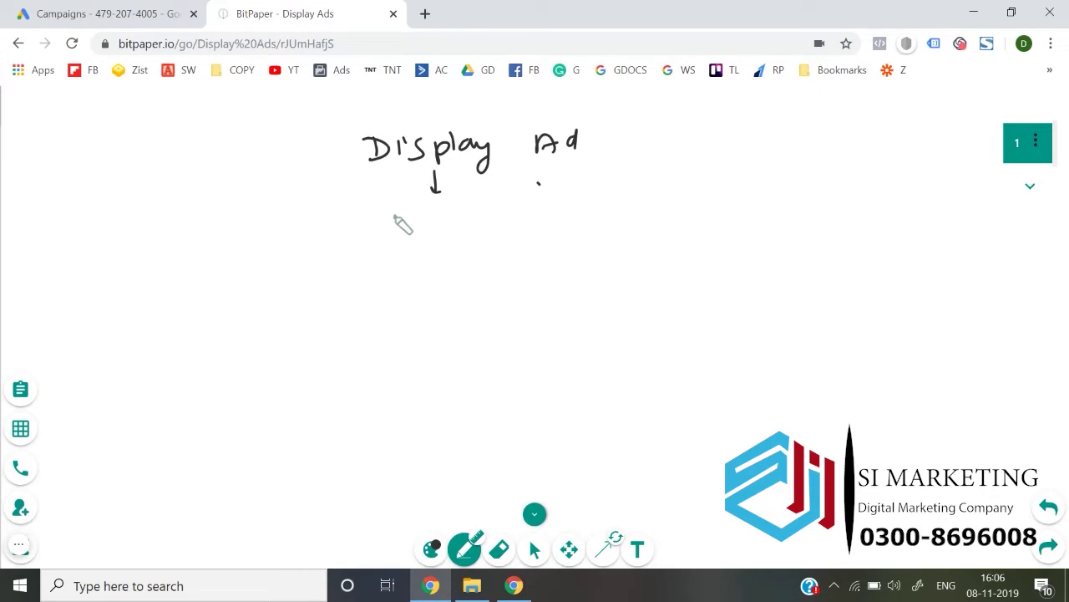
Handwrite "3 Adgroup" below the Display Ad heading and list 1 Topic, 2 Placement and 3 Custom Intent beneath it.
mouse_move(432, 223)
mouse_down()
mouse_move(547, 232)
mouse_move(650, 202)
mouse_move(631, 210)
mouse_up()
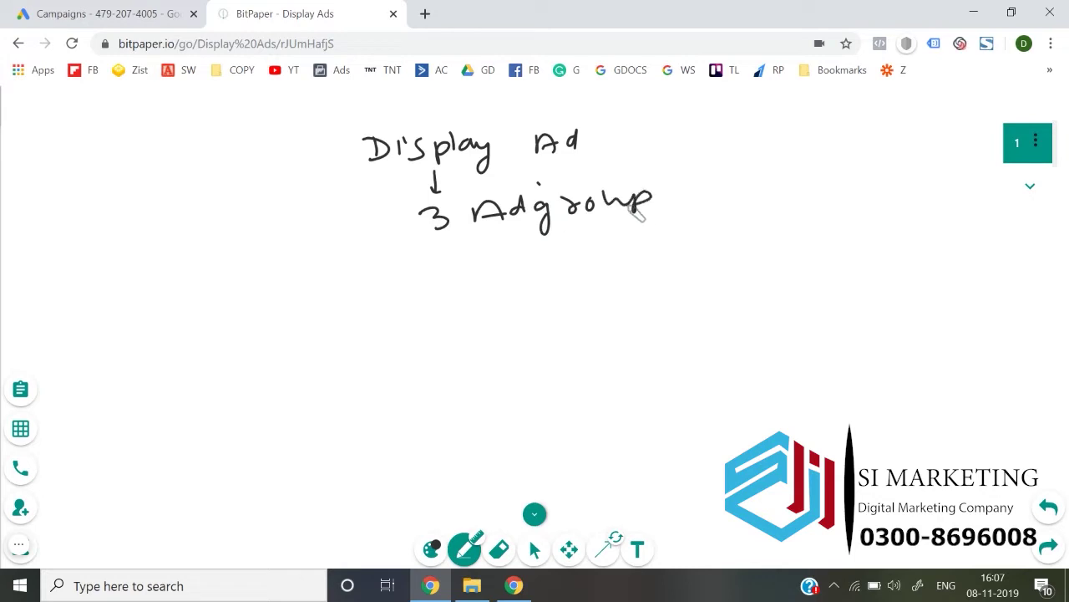
mouse_move(331, 285)
mouse_down()
mouse_move(369, 289)
mouse_move(368, 273)
mouse_move(428, 269)
mouse_up()
mouse_move(414, 271)
mouse_down()
mouse_move(415, 294)
mouse_move(431, 284)
mouse_move(479, 289)
mouse_up()
drag(476, 272, 506, 289)
mouse_move(324, 336)
mouse_down()
mouse_move(389, 350)
mouse_move(393, 329)
mouse_move(439, 352)
mouse_move(466, 324)
mouse_move(477, 350)
mouse_move(501, 351)
mouse_move(584, 328)
mouse_move(632, 339)
mouse_move(629, 321)
mouse_up()
drag(625, 321, 641, 318)
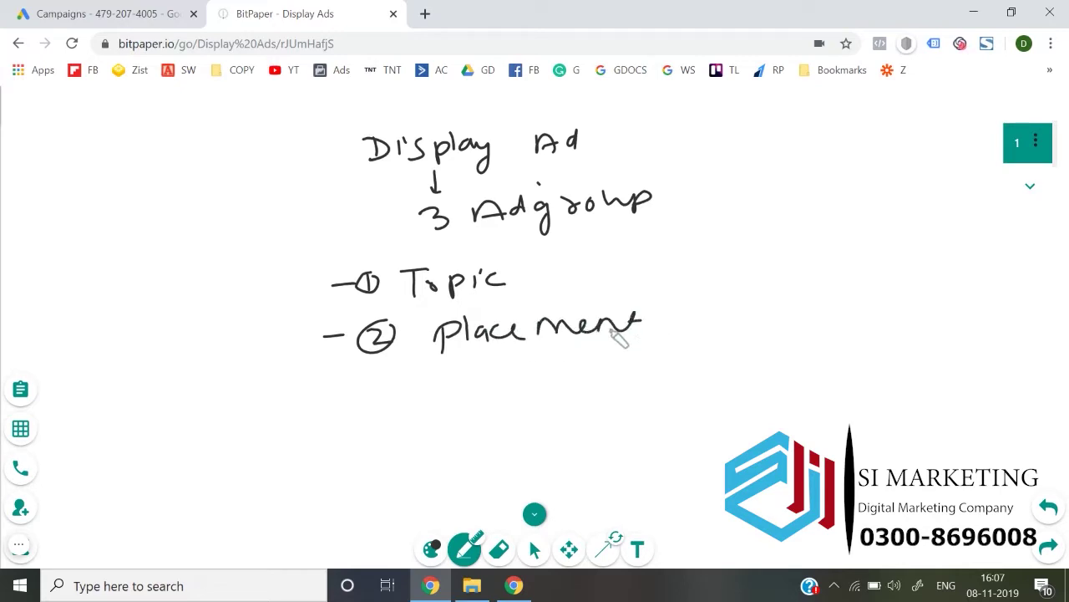
mouse_move(327, 391)
mouse_down()
mouse_move(383, 409)
mouse_move(406, 382)
mouse_up()
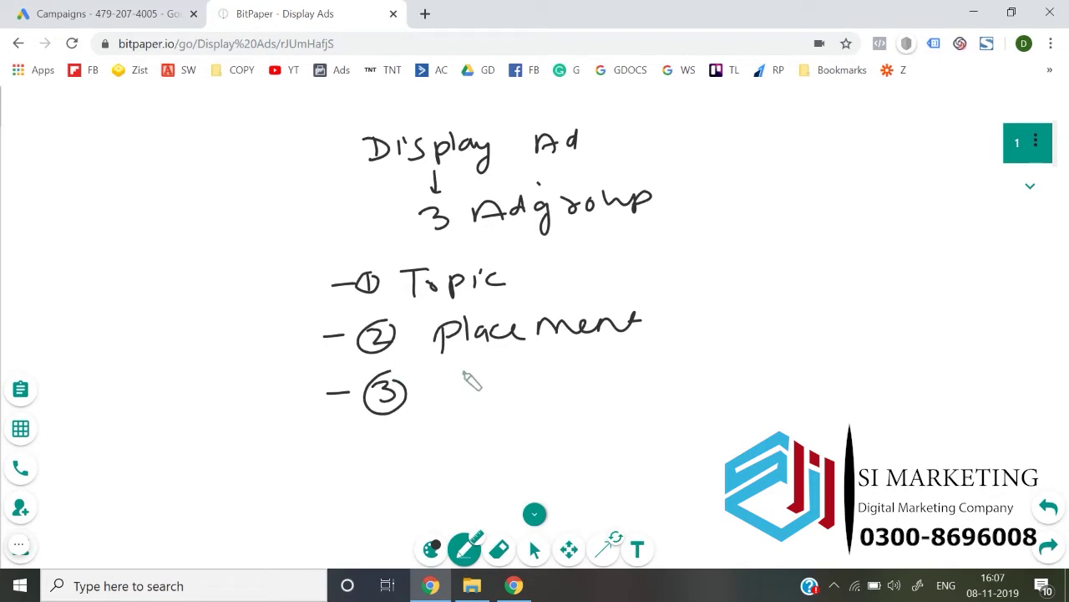
drag(448, 377, 451, 390)
mouse_move(456, 380)
mouse_down()
mouse_move(520, 373)
mouse_move(554, 387)
mouse_move(579, 377)
mouse_move(654, 384)
mouse_move(690, 365)
mouse_move(750, 377)
mouse_move(797, 370)
mouse_up()
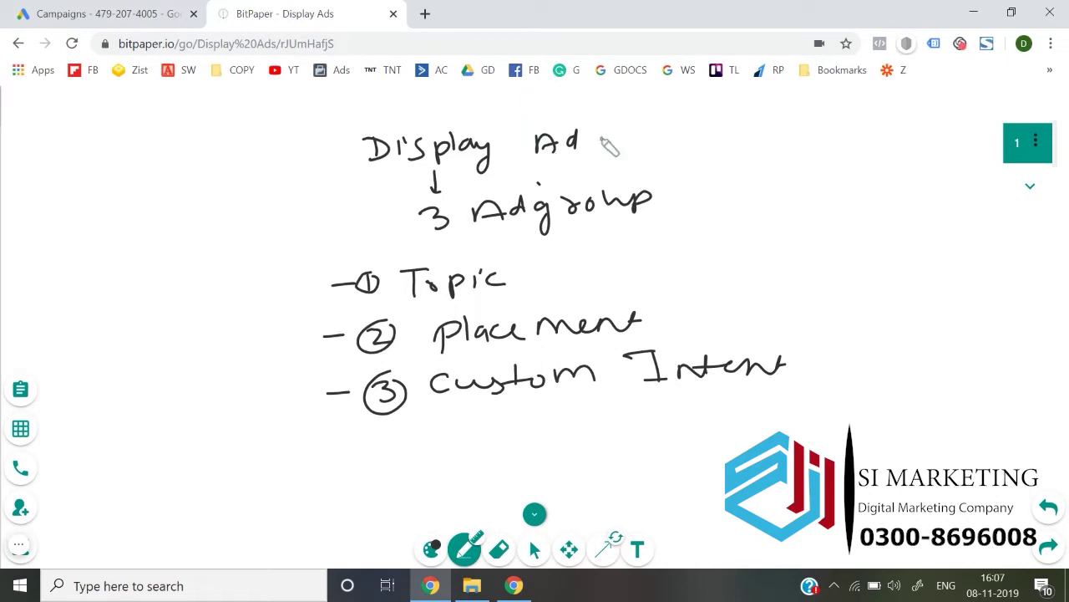
Handwrite "protein" in brackets beside the Display Ad heading, with an arrow down to an underlined "Display banners".
mouse_move(682, 132)
mouse_down()
mouse_move(678, 172)
mouse_move(732, 162)
mouse_move(740, 150)
mouse_move(829, 155)
mouse_move(869, 144)
mouse_move(928, 164)
mouse_move(901, 152)
mouse_up()
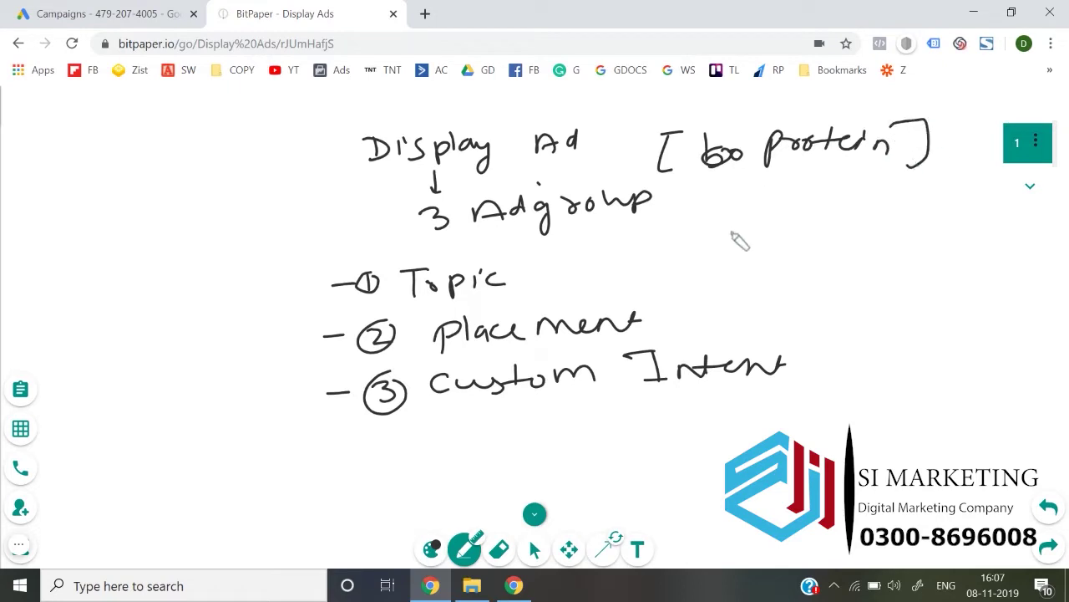
mouse_move(755, 185)
mouse_down()
mouse_move(755, 253)
mouse_move(811, 231)
mouse_move(819, 241)
mouse_move(878, 239)
mouse_move(884, 263)
mouse_up()
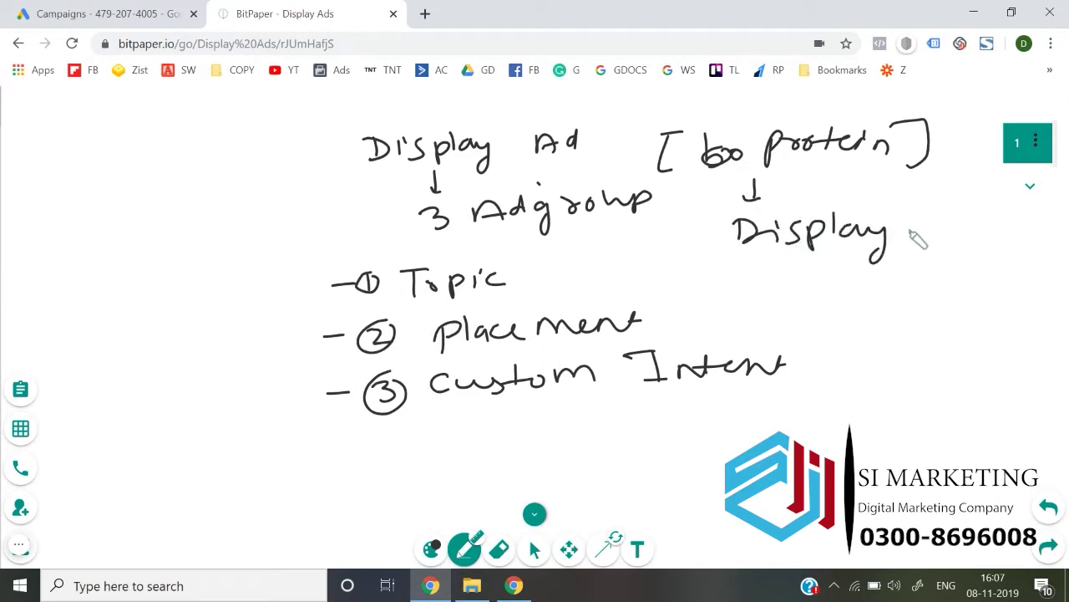
mouse_move(918, 211)
mouse_down()
mouse_move(920, 239)
mouse_move(1005, 229)
mouse_move(1062, 241)
mouse_move(1044, 239)
mouse_up()
drag(798, 274, 997, 262)
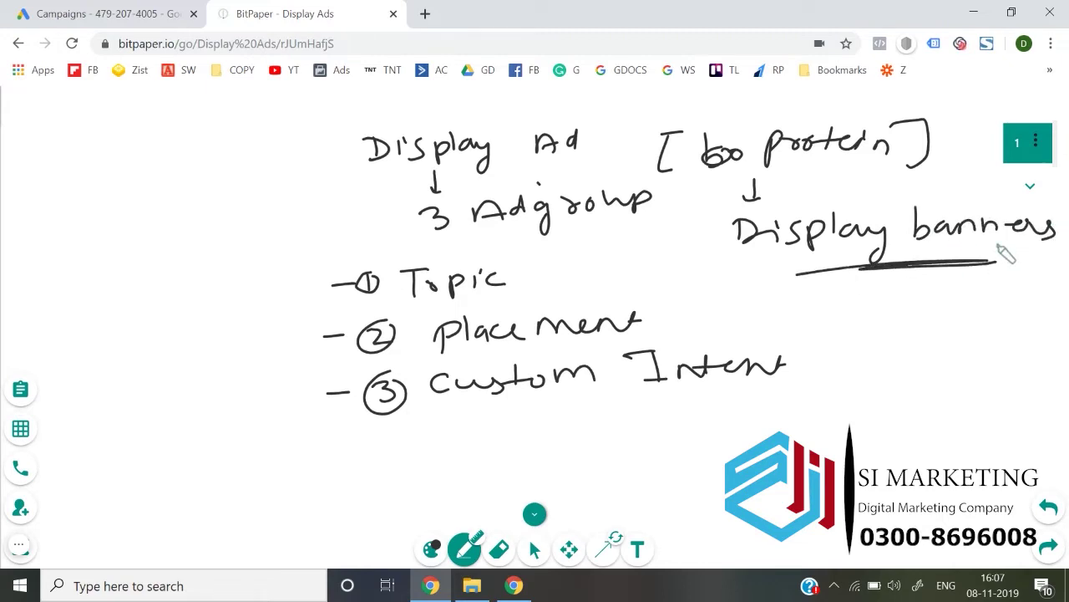
Switch to Google Ads and start a Standard display campaign without a goal's guidance, named "protein".
click(104, 13)
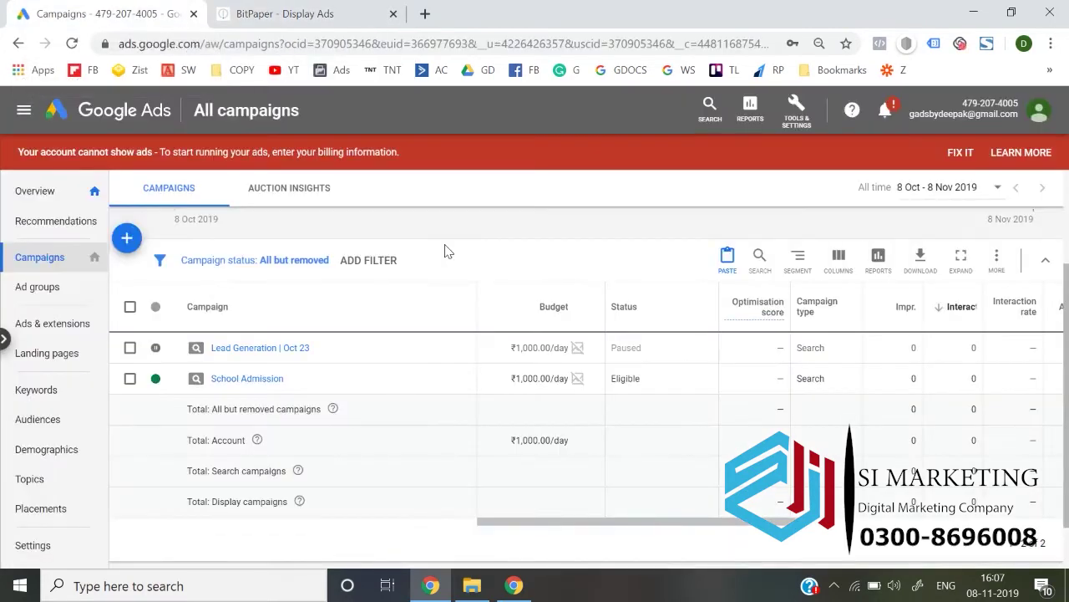
click(124, 247)
click(203, 304)
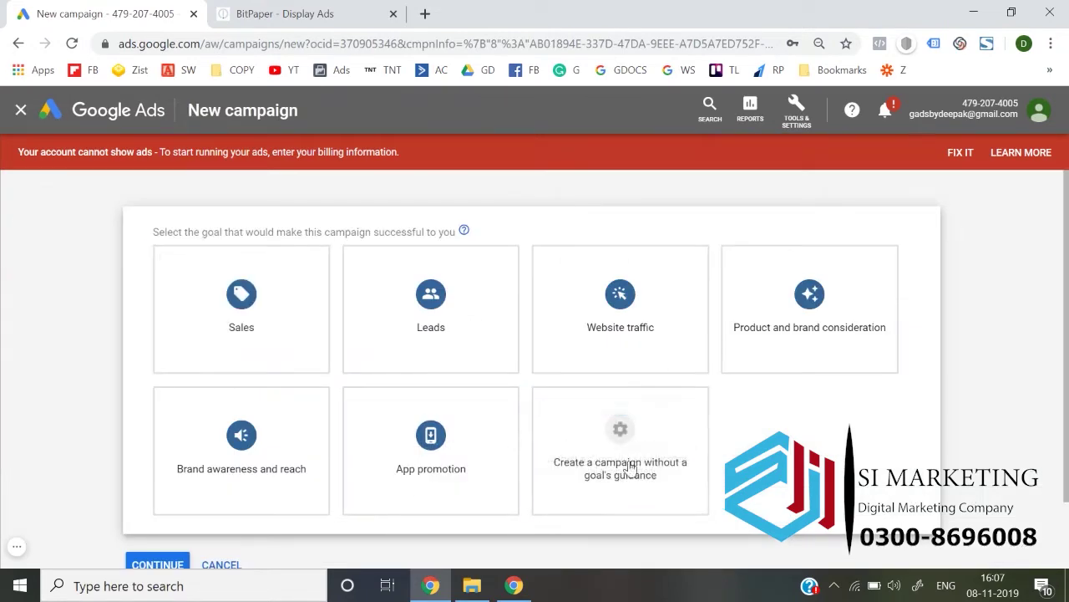
click(637, 466)
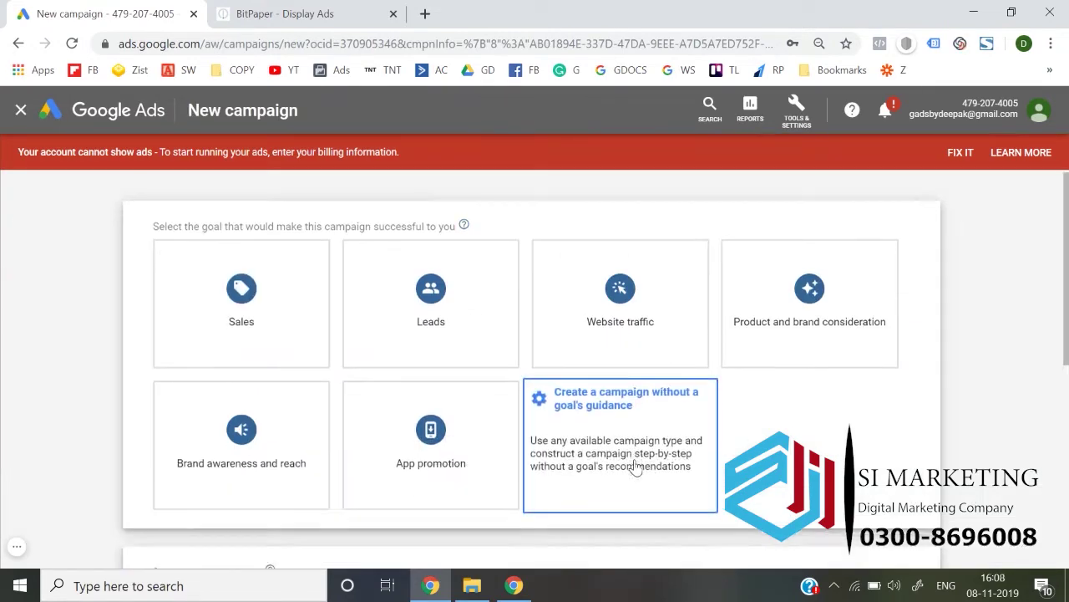
click(412, 288)
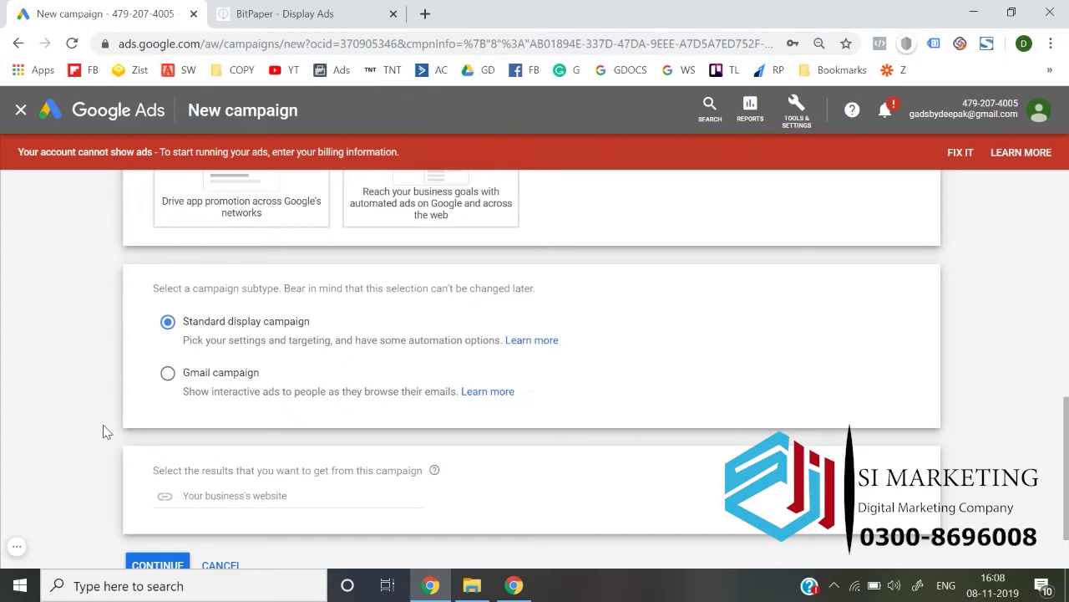
scroll(103, 431, down, 1)
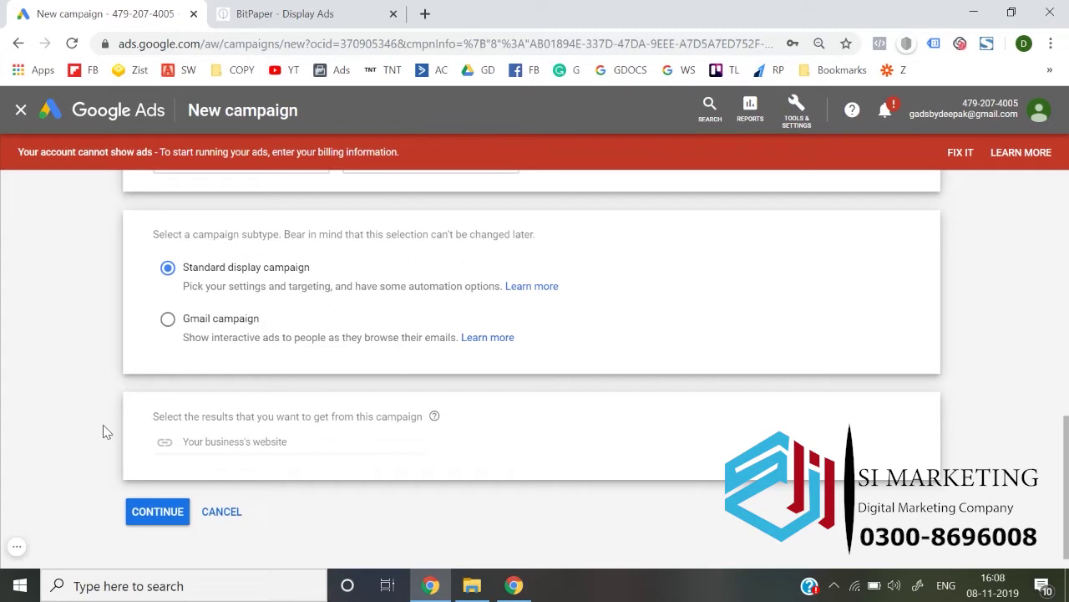
click(161, 518)
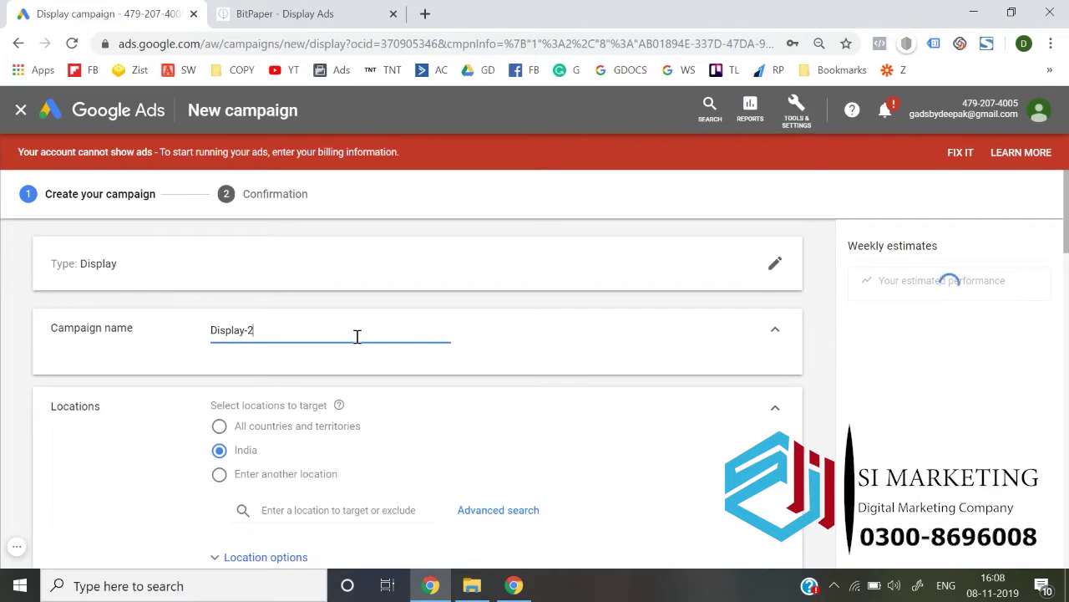
triple_click(357, 336)
text(protein)
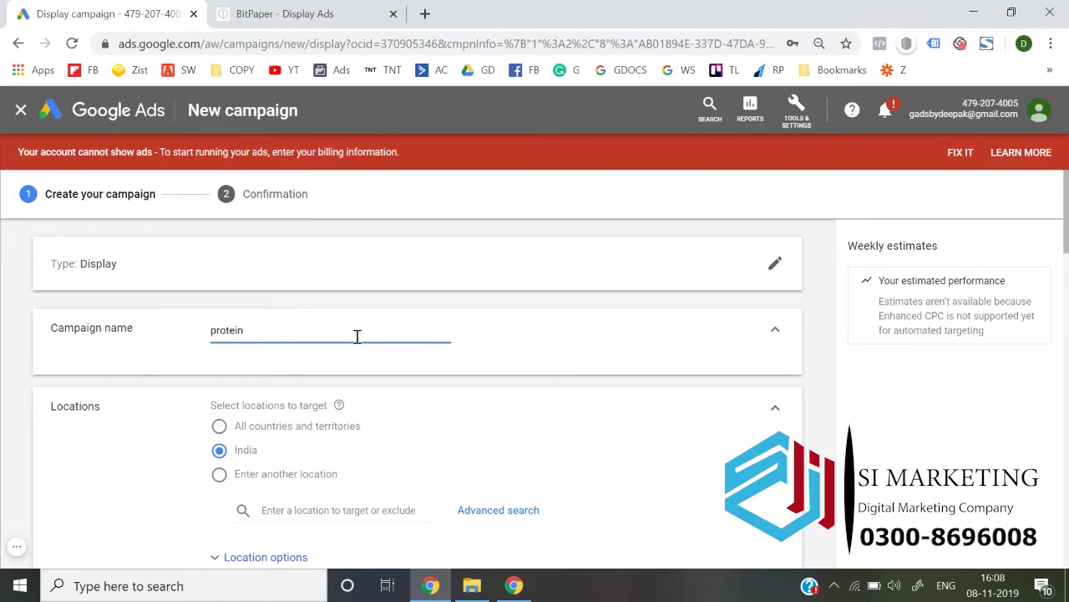
Target the union territory Delhi, India and remove English from the campaign's languages.
scroll(356, 335, down, 3)
text(delhi)
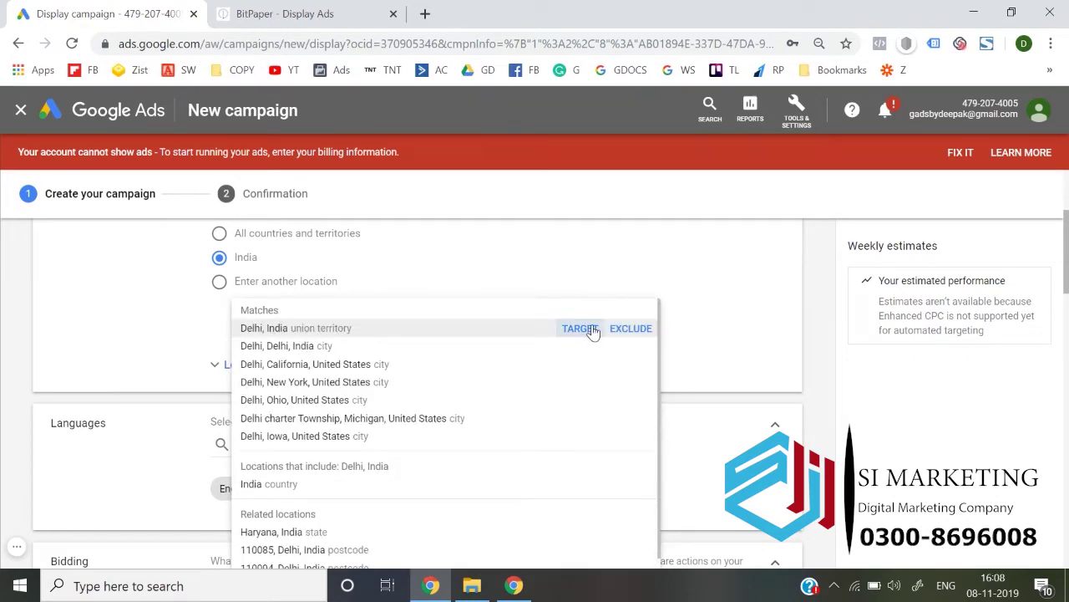
click(593, 330)
scroll(209, 378, down, 2)
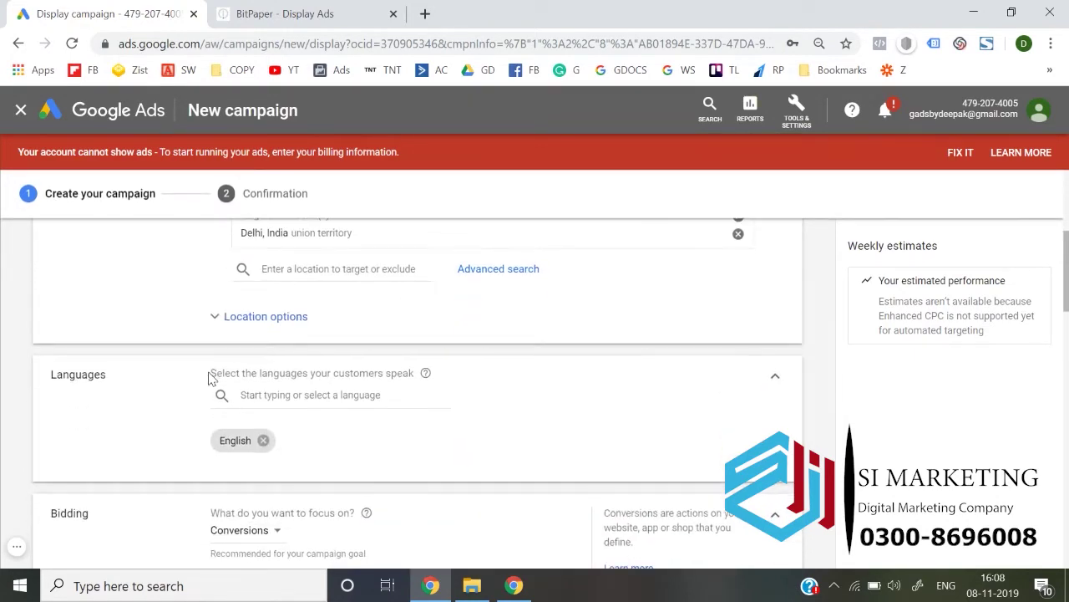
click(263, 442)
Choose to select the bid strategy directly and set it to Viewable CPM.
scroll(265, 451, down, 1)
scroll(259, 443, down, 3)
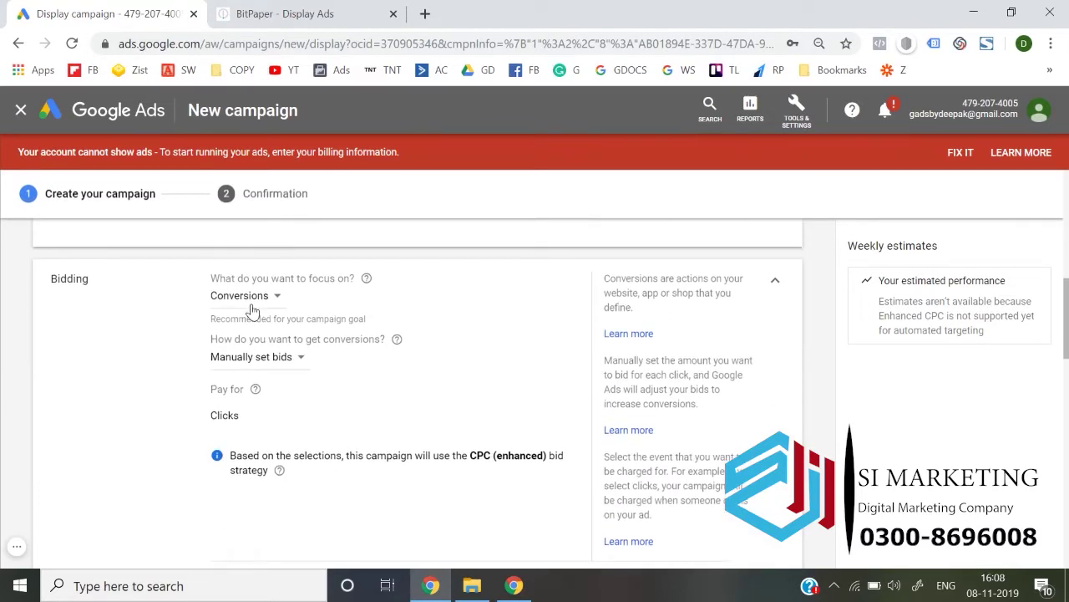
click(253, 311)
click(172, 429)
scroll(305, 534, down, 1)
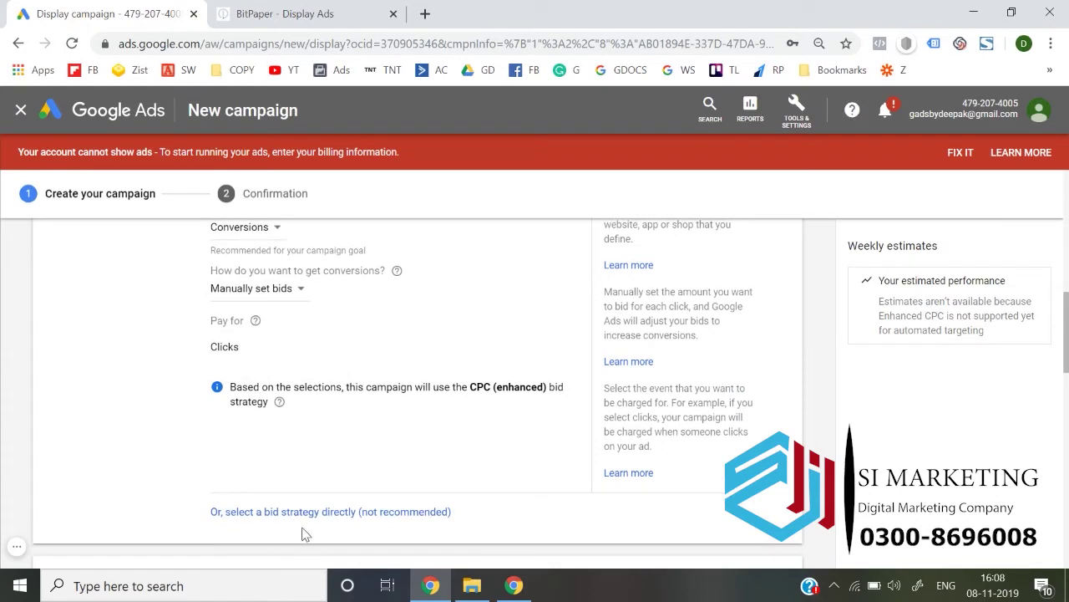
click(288, 512)
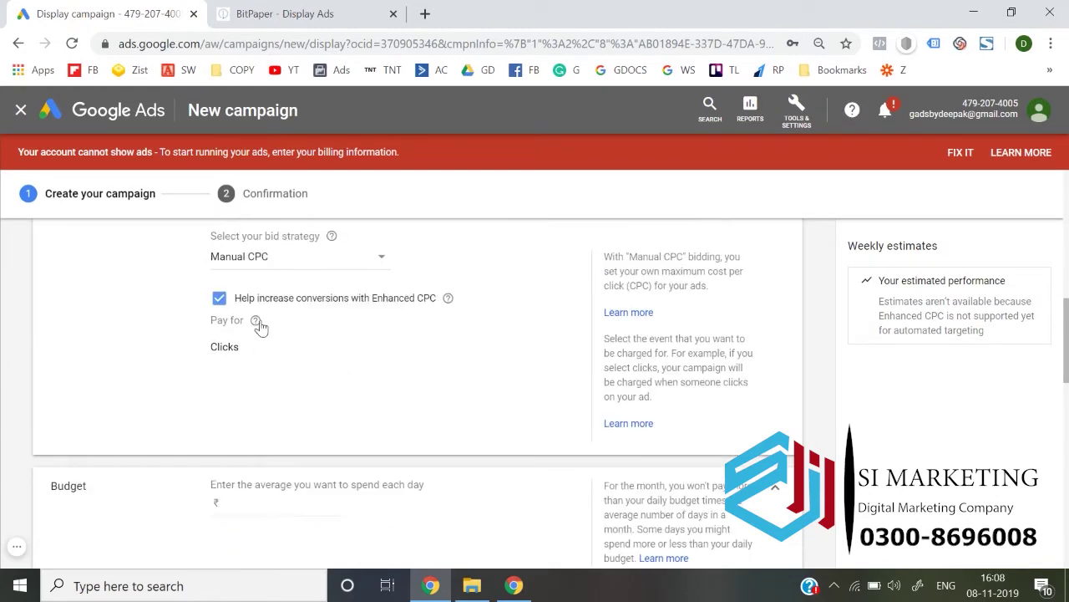
click(226, 331)
click(258, 285)
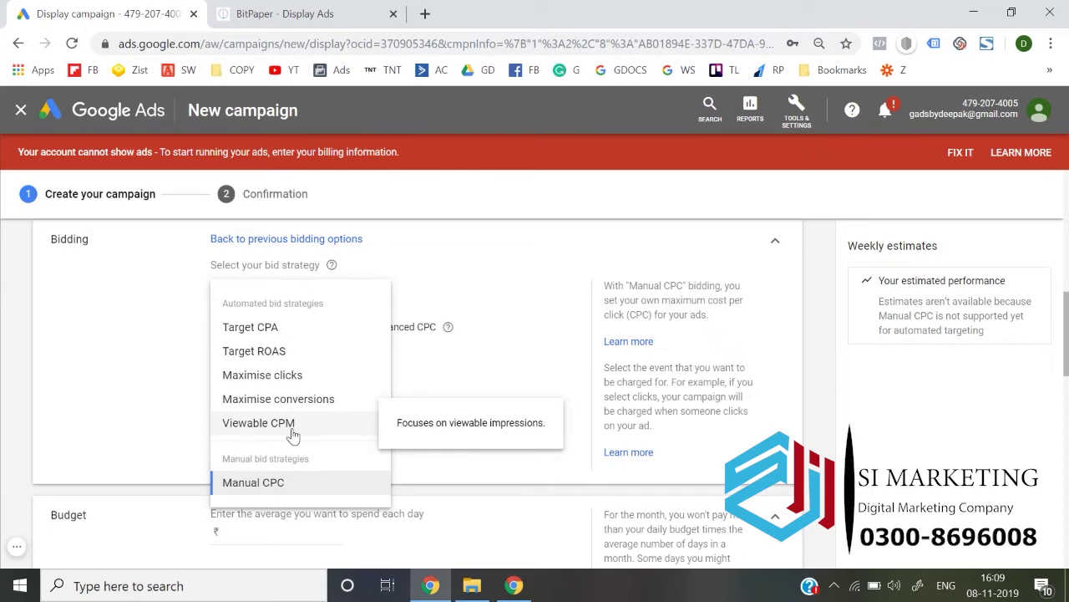
click(259, 423)
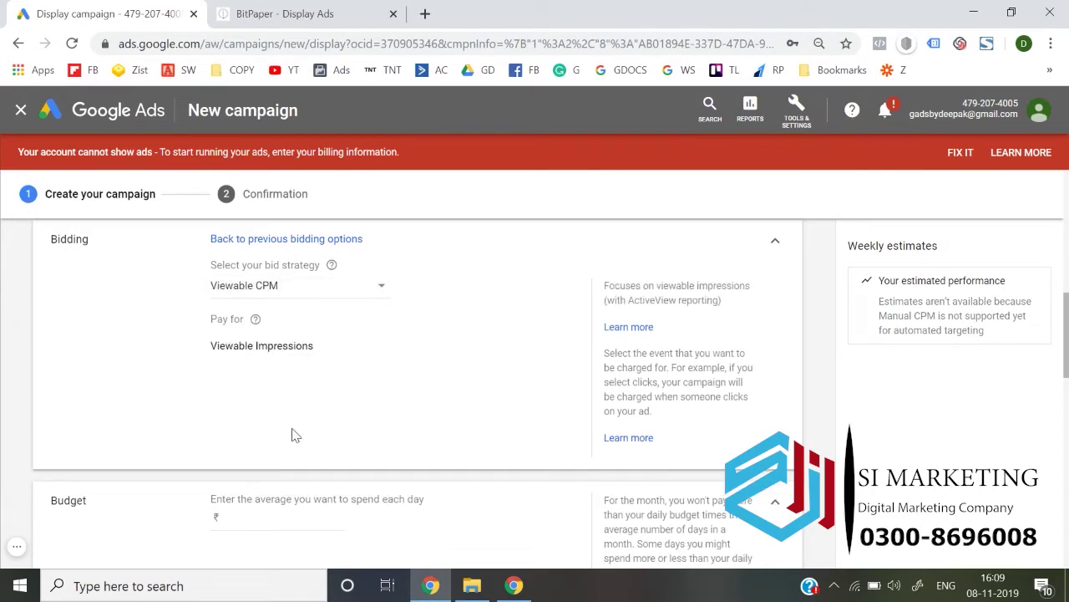
Set the average daily budget to ₹1,000 and expand the delivery method options.
scroll(292, 435, down, 1)
click(264, 437)
text(1000)
click(141, 461)
scroll(141, 462, down, 1)
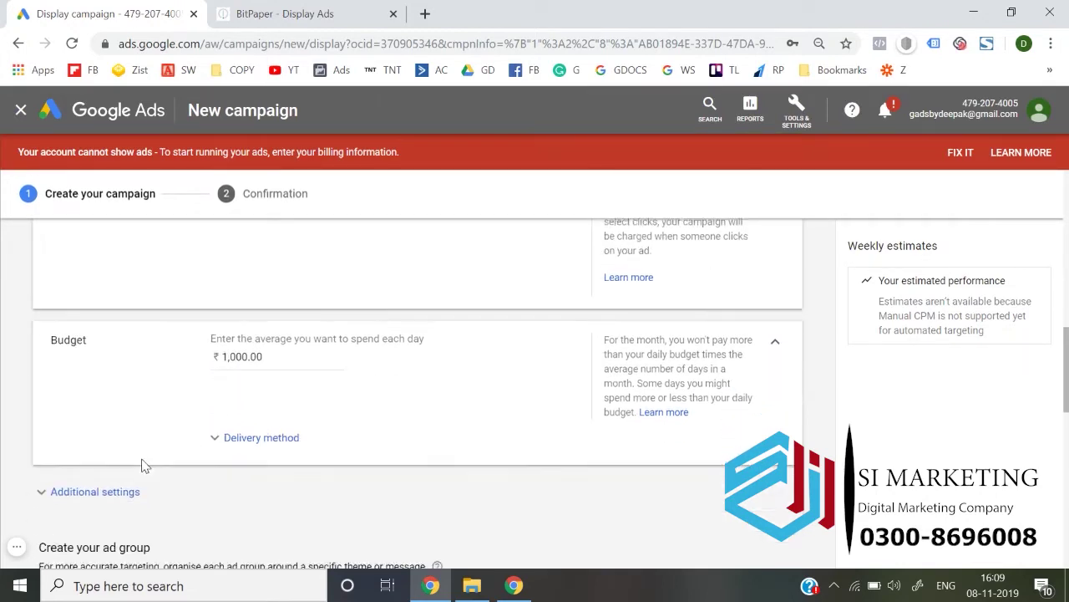
click(246, 443)
scroll(271, 461, down, 2)
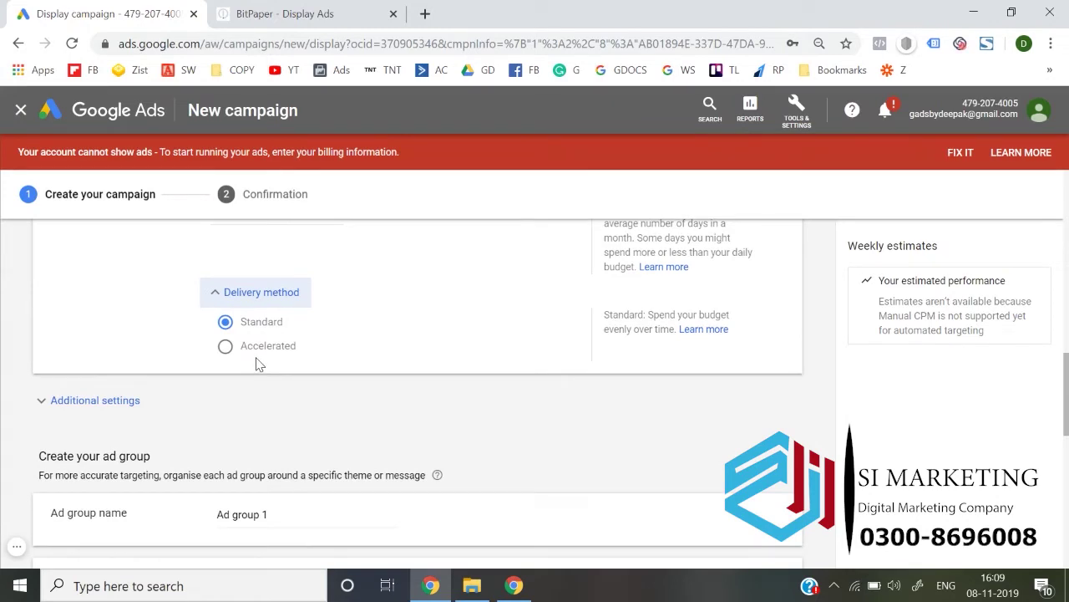
Expand the additional settings and set ad rotation to "Do not optimise: Rotate ads indefinitely".
click(111, 403)
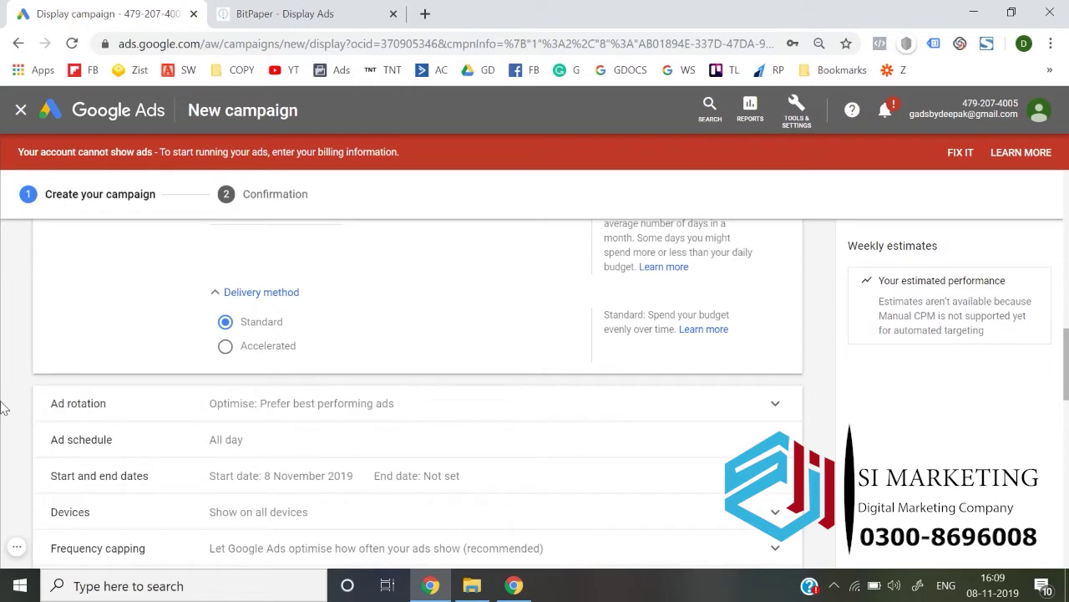
scroll(3, 407, down, 1)
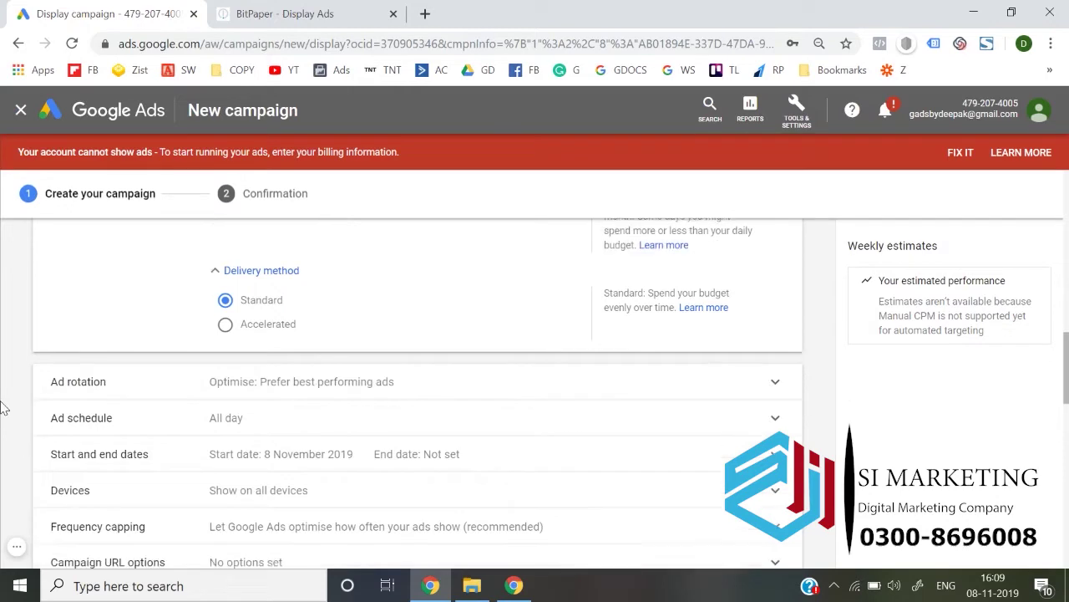
click(86, 383)
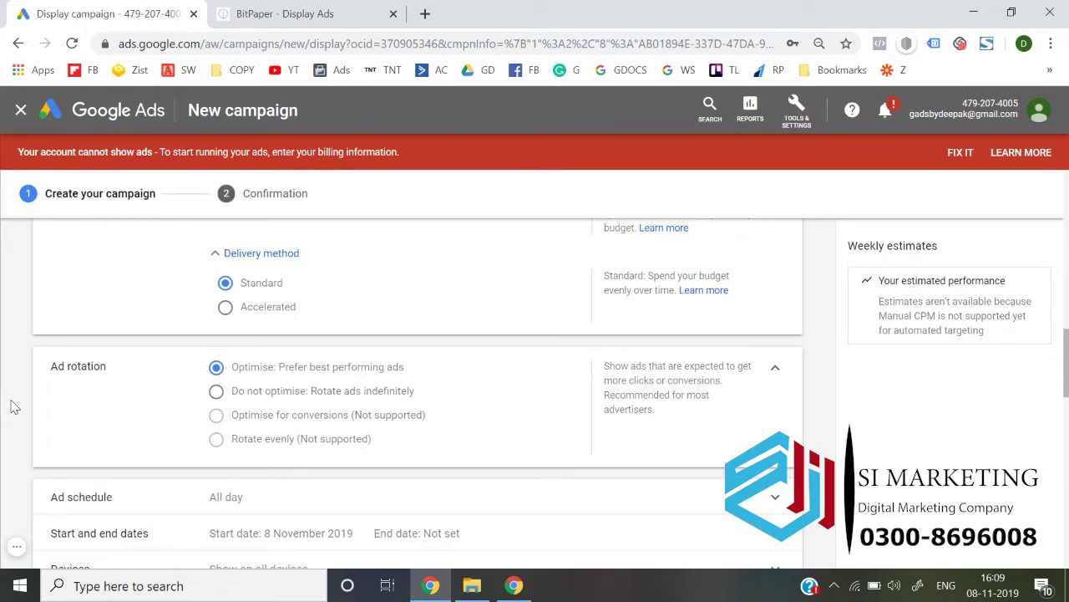
drag(15, 407, 213, 378)
click(234, 391)
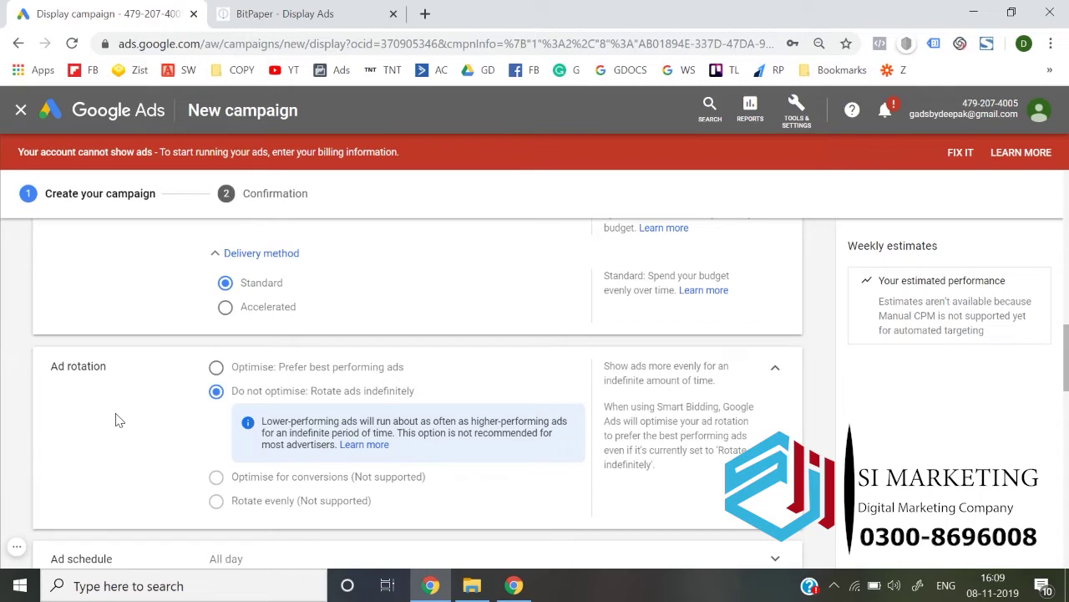
Examine the ad schedule options and the campaign's start and end date settings.
scroll(115, 418, down, 3)
click(232, 351)
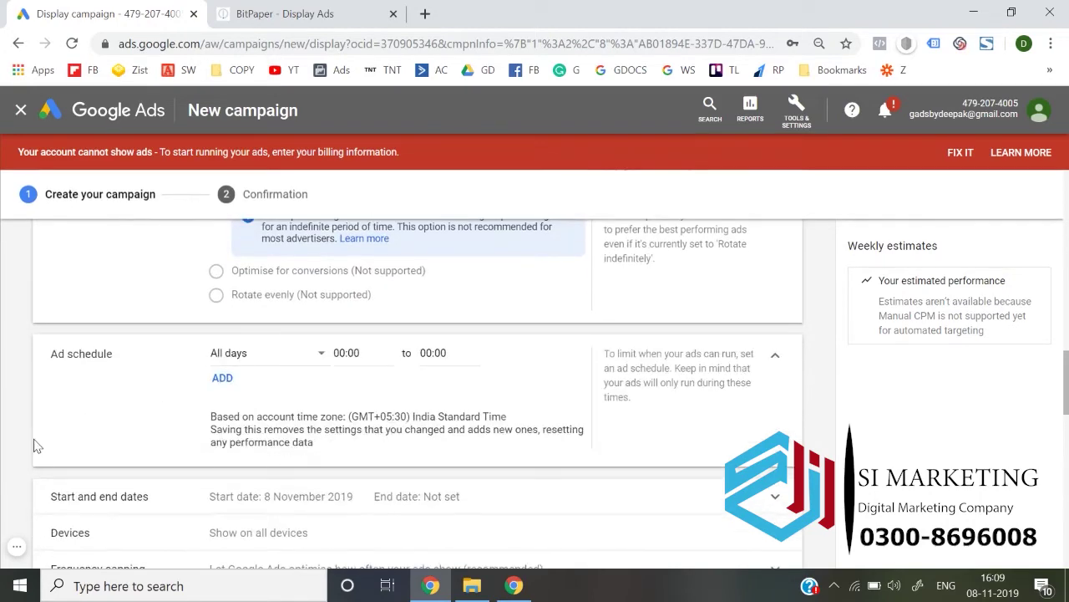
click(775, 360)
click(432, 383)
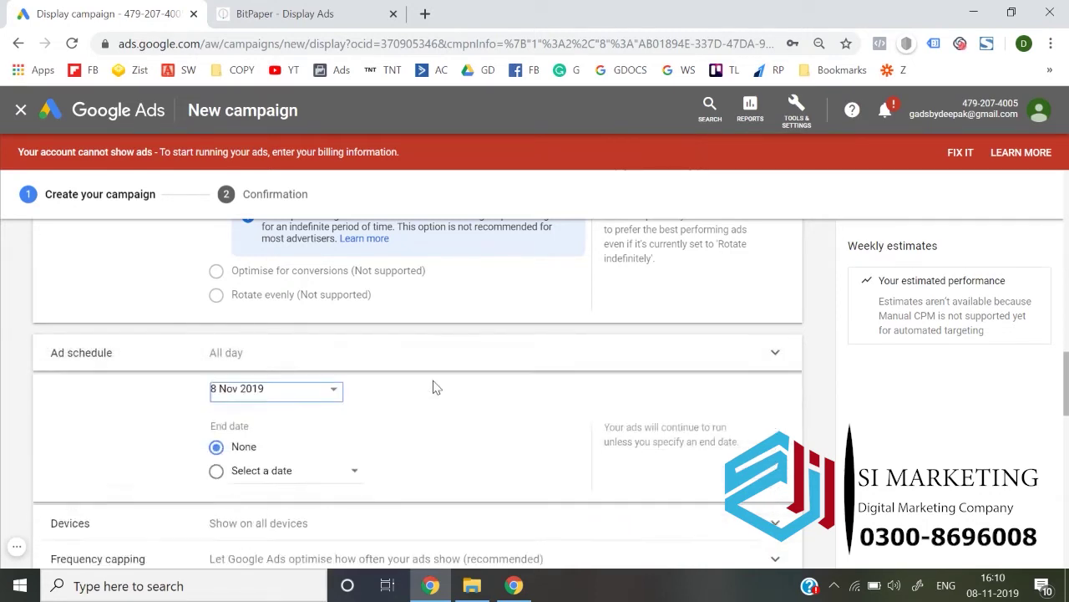
click(8, 412)
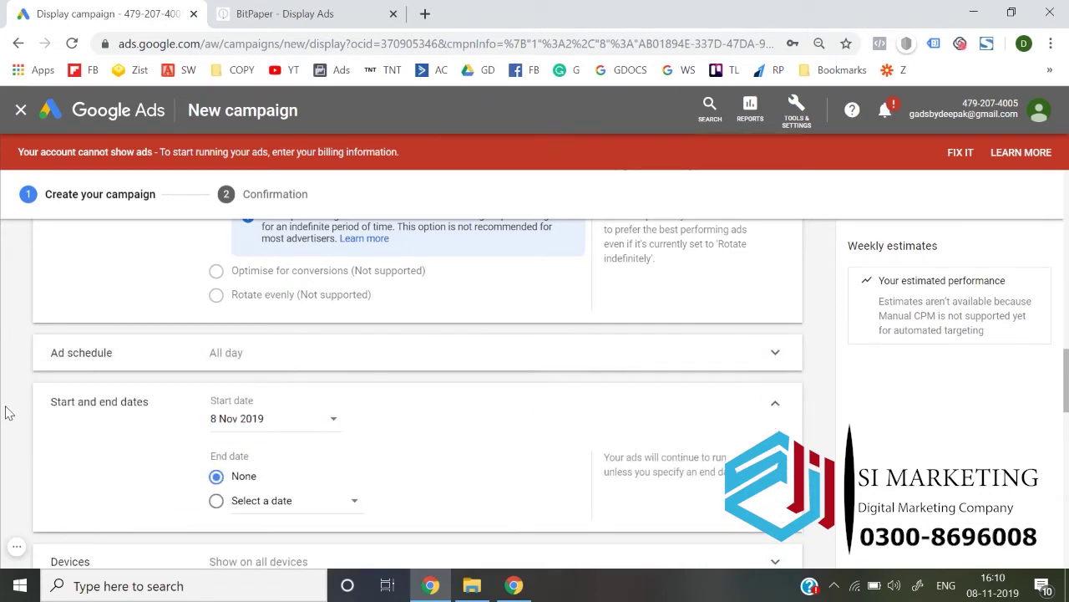
scroll(5, 412, down, 1)
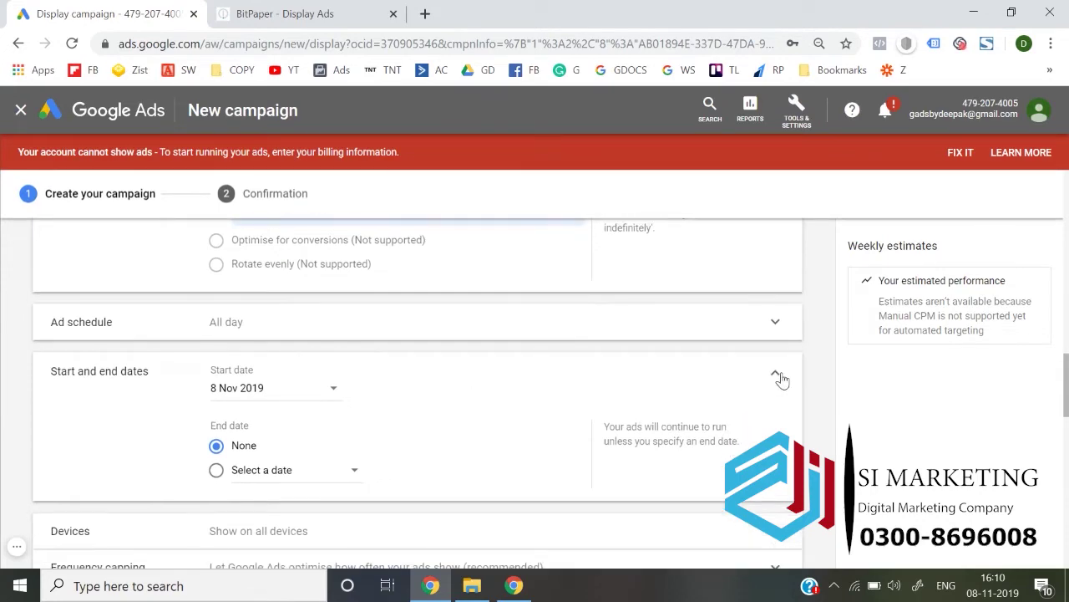
click(775, 375)
Set specific device targeting and exclude Mobile Phones and Tablets, leaving only Computers selected.
scroll(346, 410, down, 1)
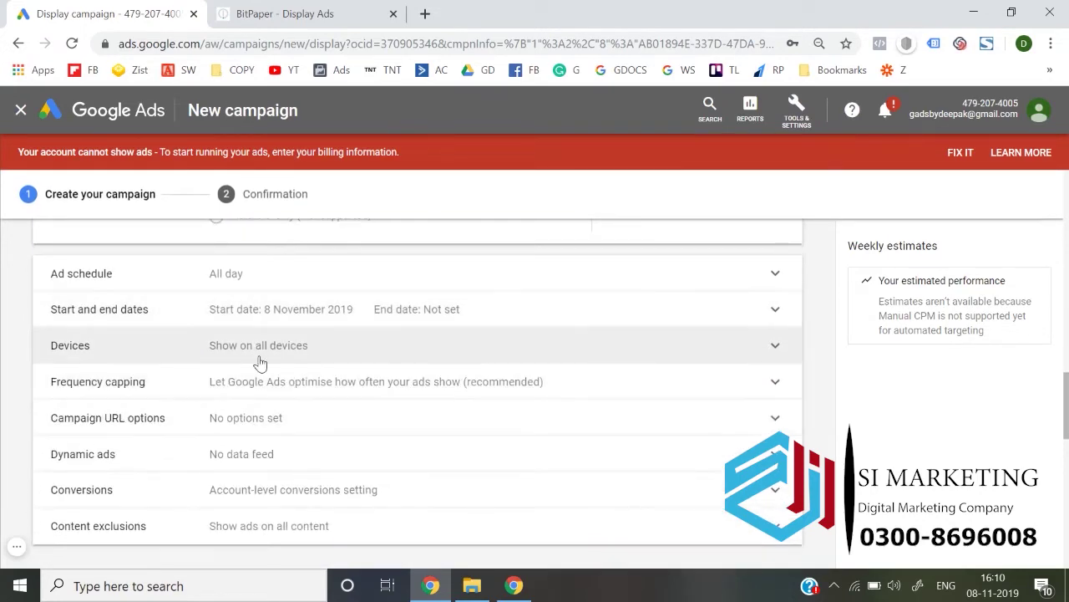
click(260, 363)
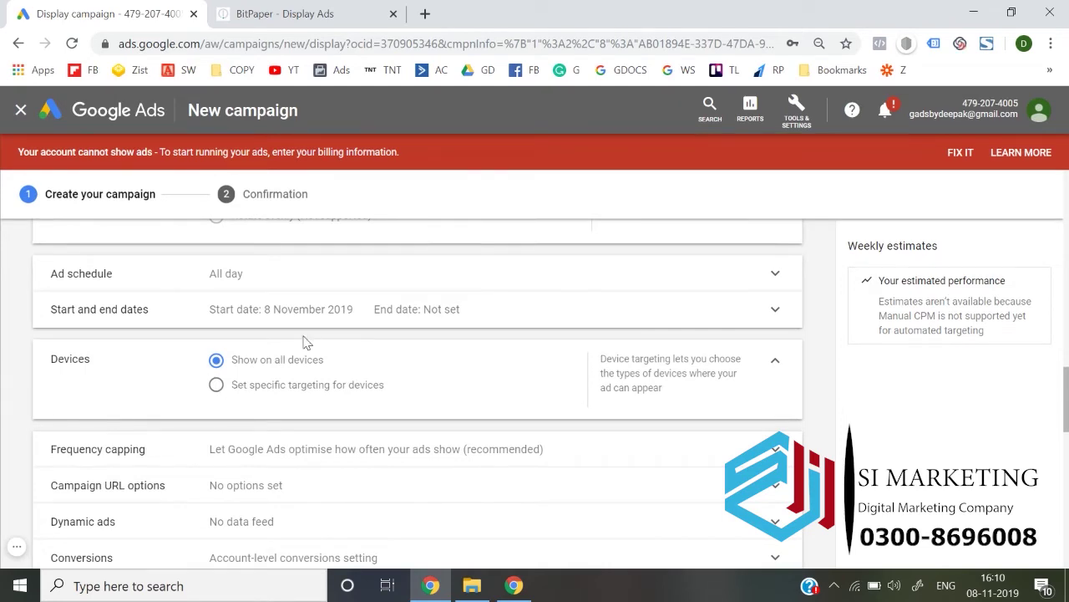
click(269, 389)
scroll(159, 425, down, 1)
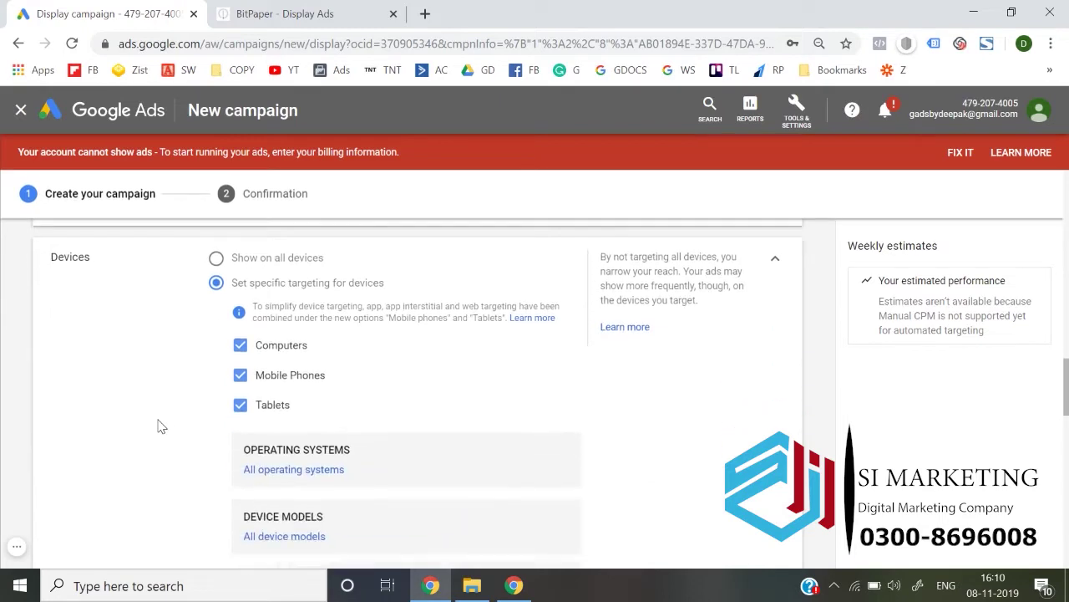
click(239, 371)
click(239, 401)
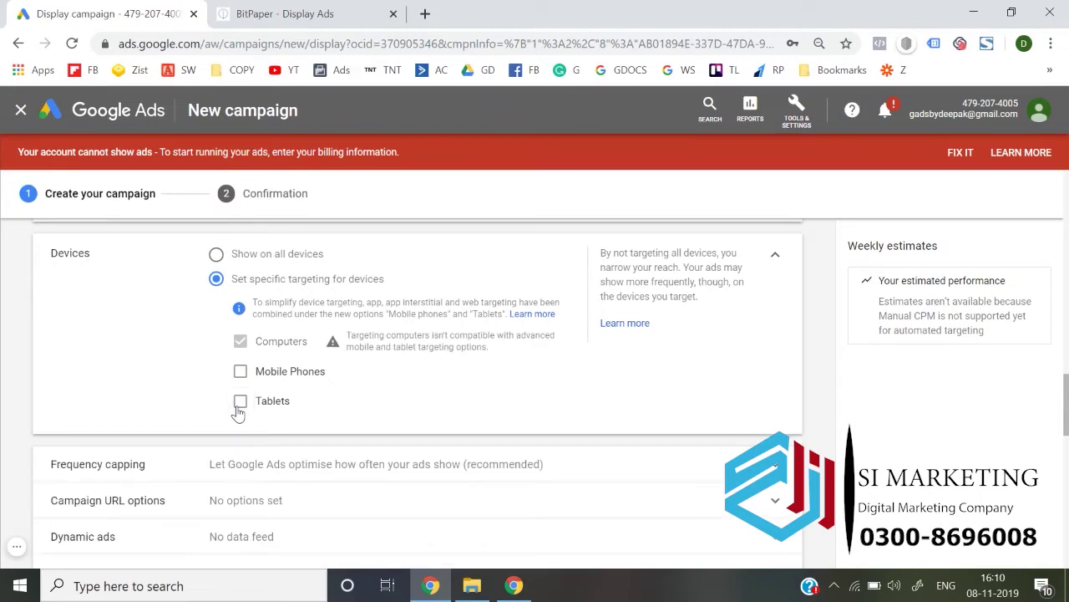
Add Mobile Phones and Tablets back to the campaign's device targeting alongside Computers.
click(244, 373)
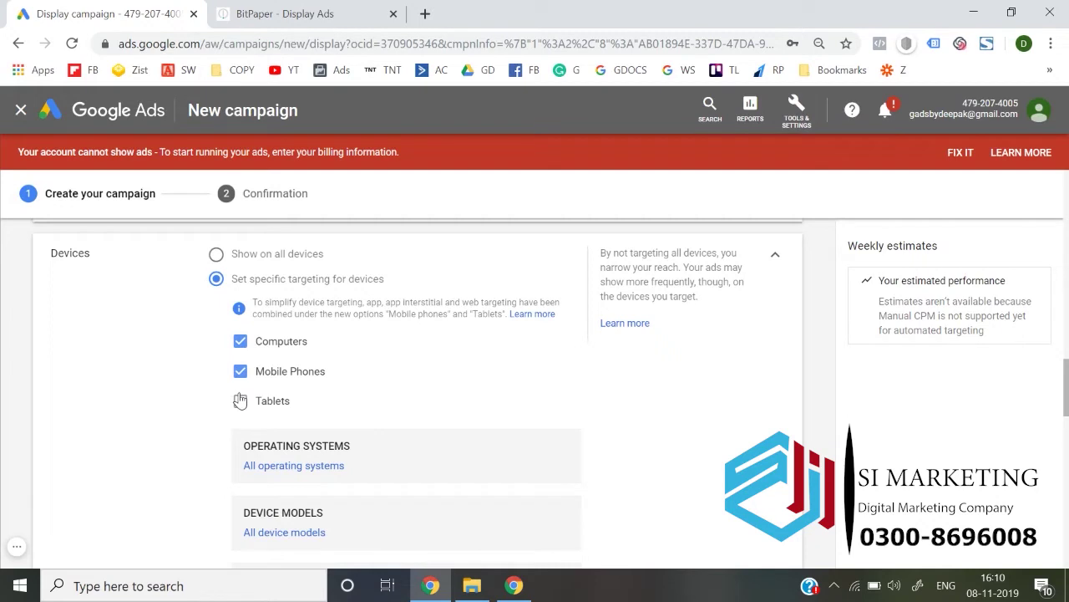
click(240, 404)
scroll(152, 416, down, 2)
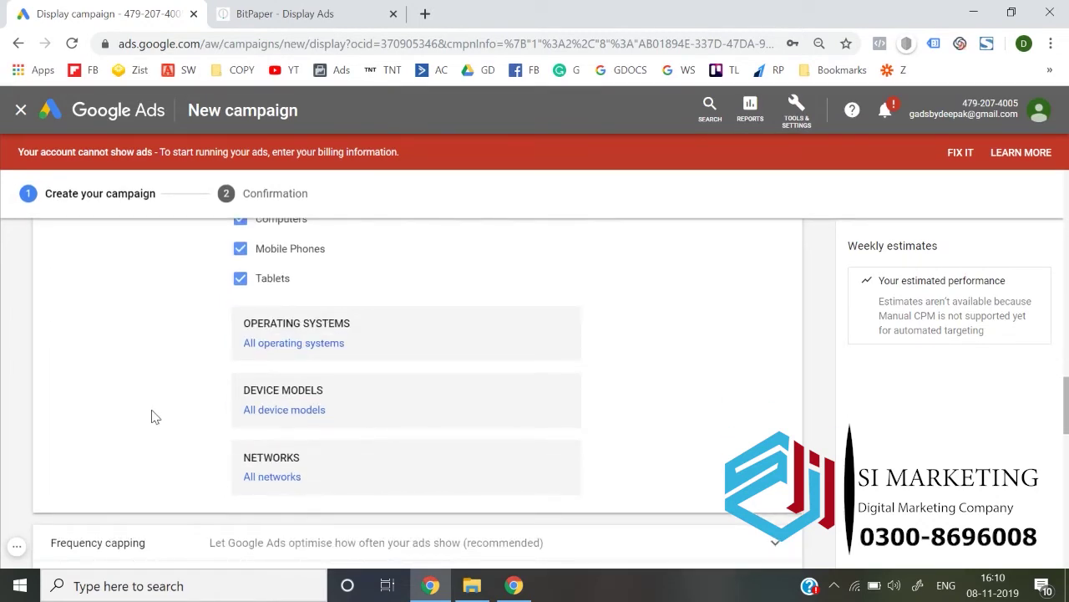
Examine the operating system and device model targeting options without selecting any.
click(321, 346)
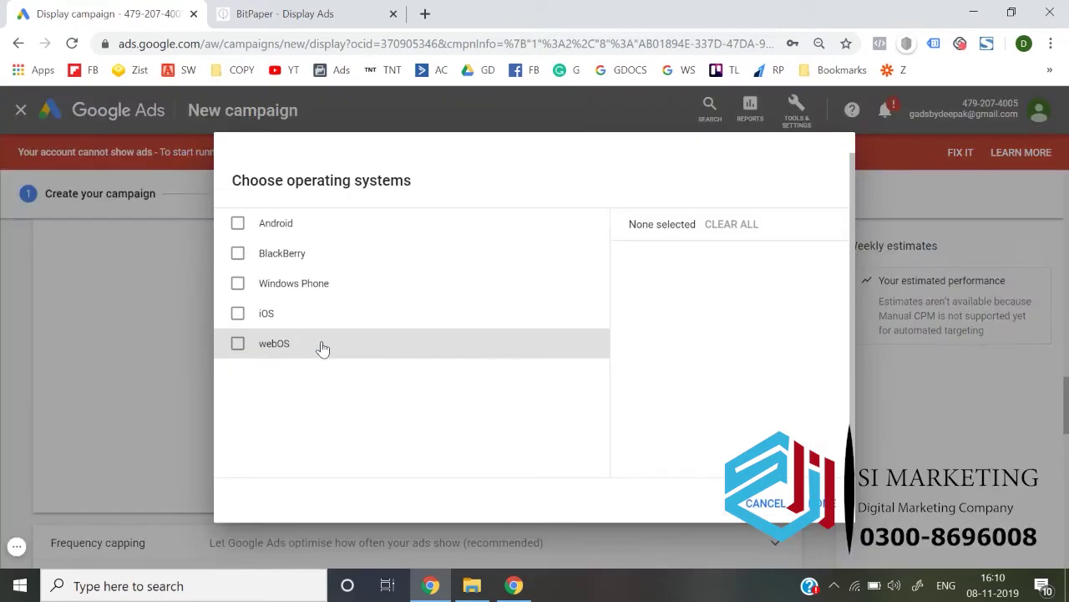
click(785, 502)
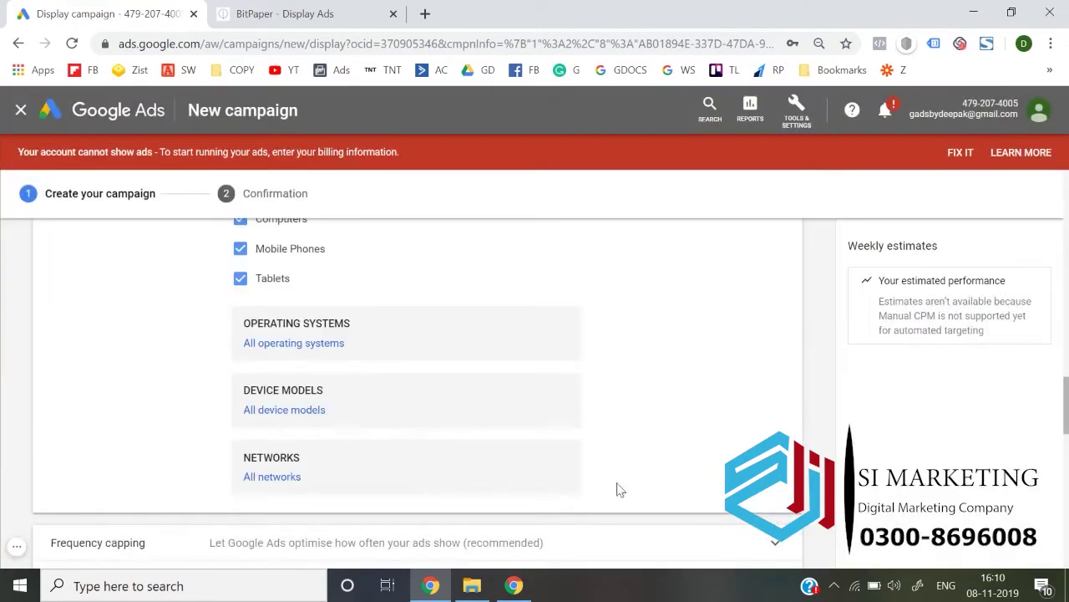
click(284, 404)
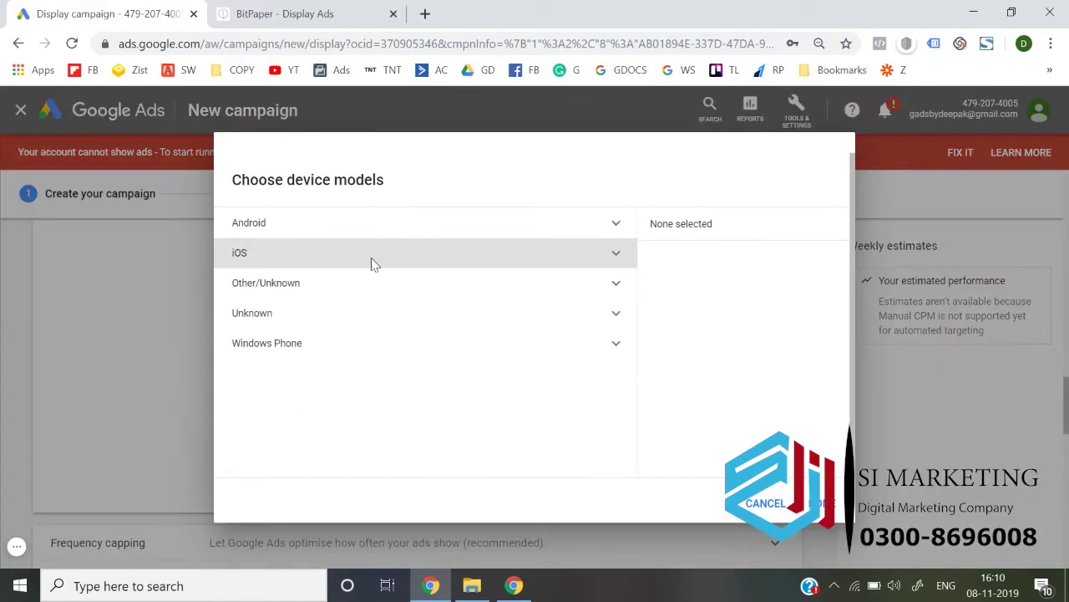
click(610, 235)
click(765, 502)
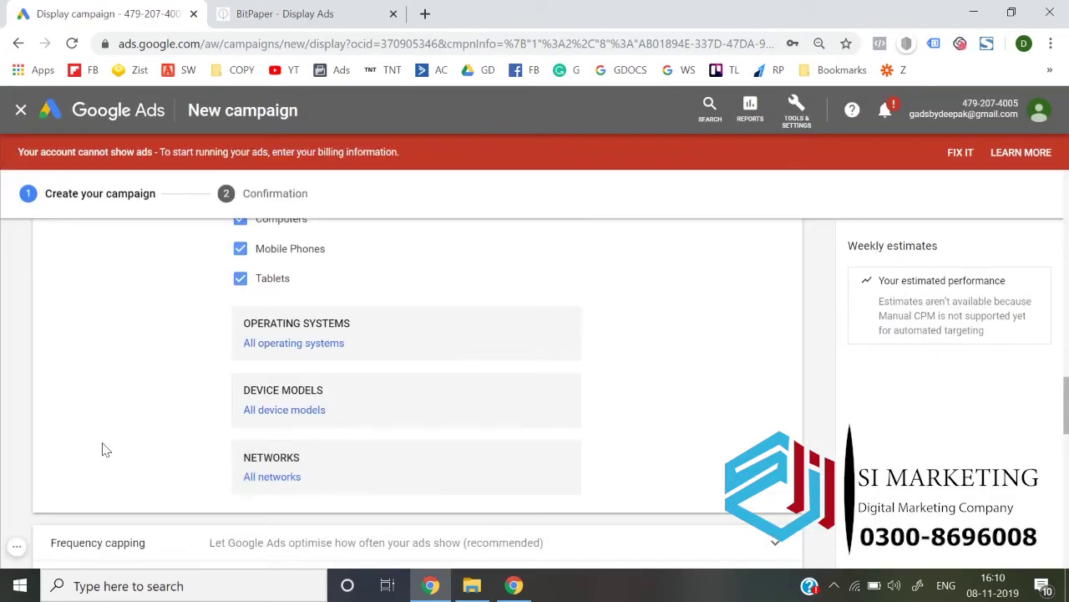
Try a frequency cap of 10 impressions per day for each ad, and revert to letting Google Ads optimise ad frequency.
scroll(102, 446, down, 3)
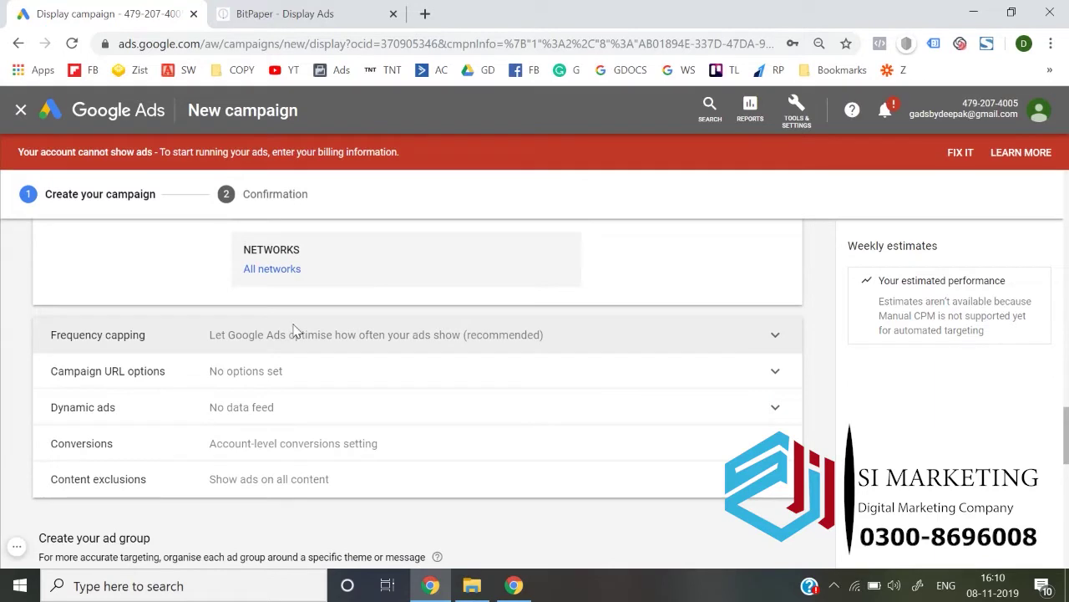
click(293, 333)
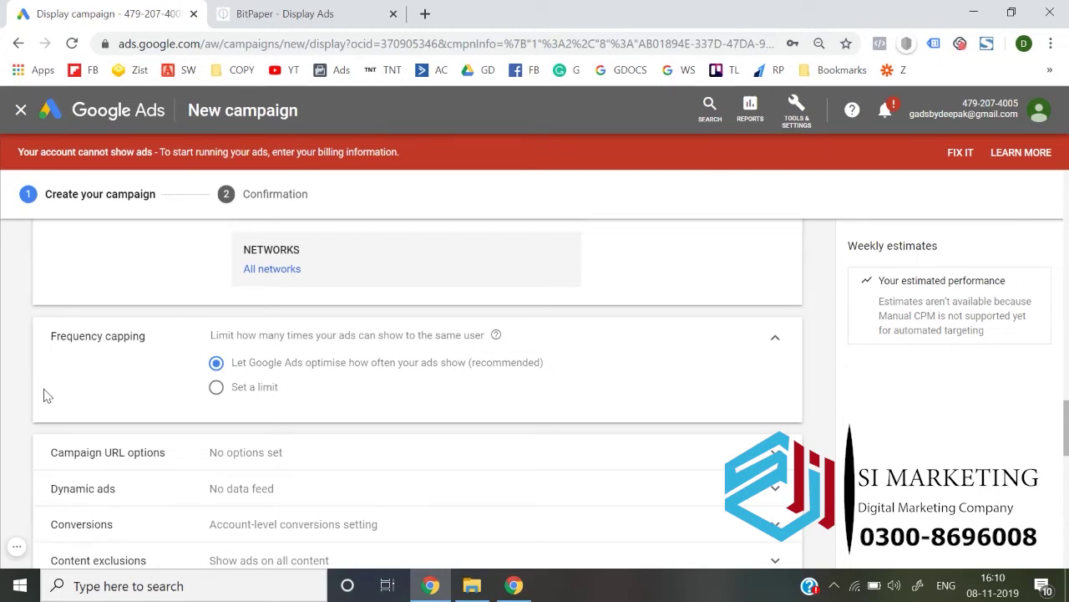
click(219, 391)
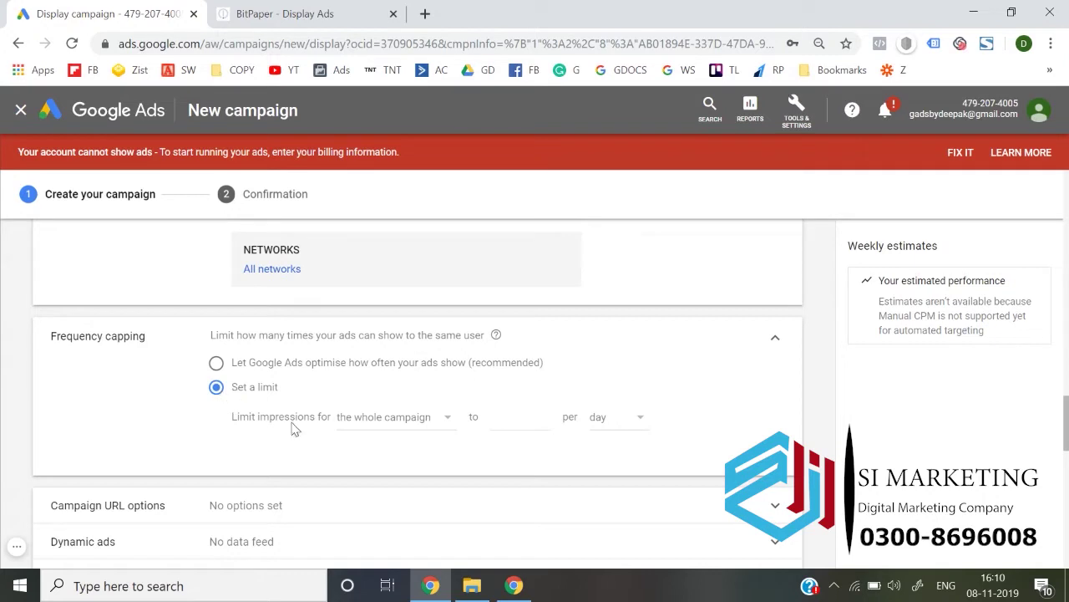
click(370, 429)
click(376, 435)
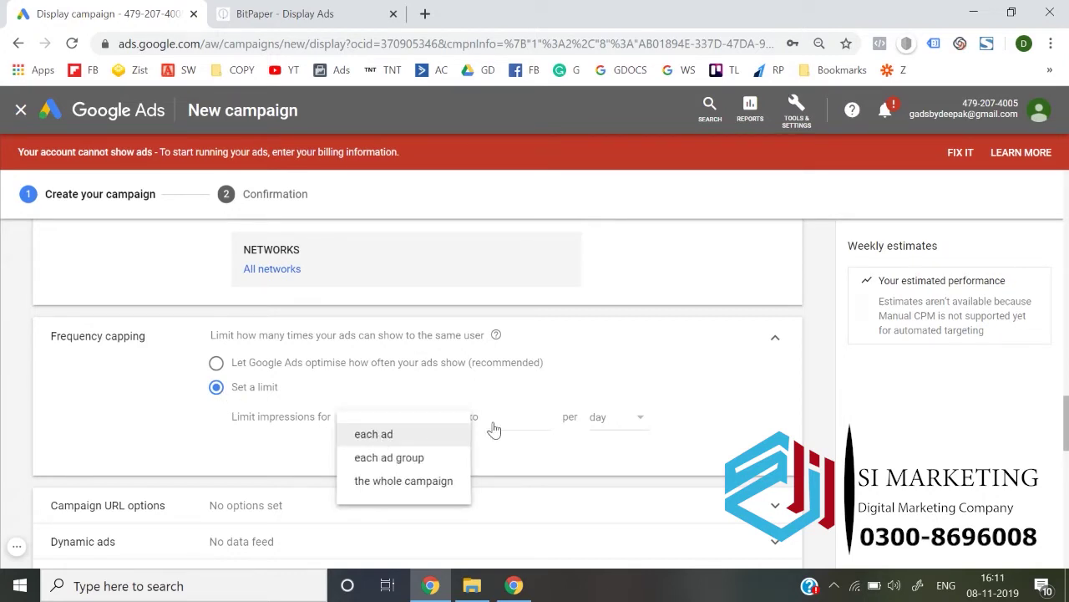
click(525, 418)
text(10)
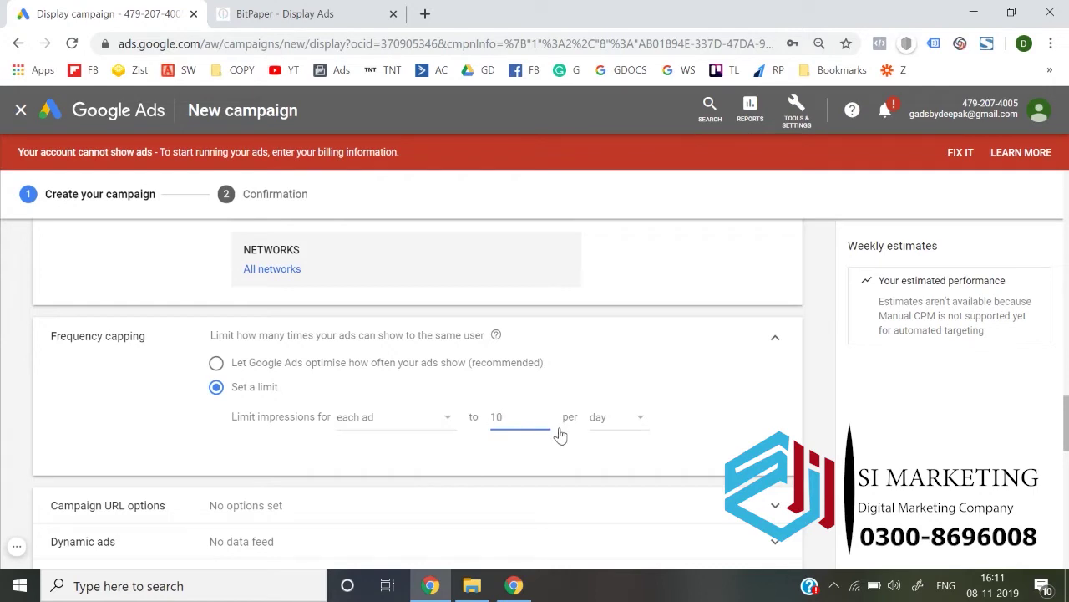
click(686, 435)
scroll(686, 436, down, 1)
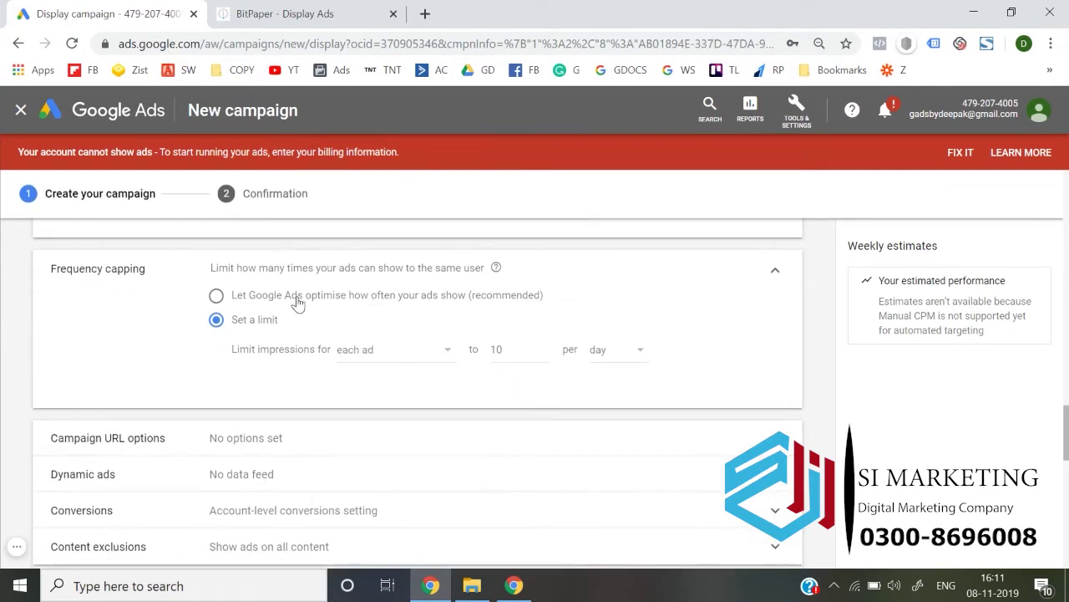
click(298, 304)
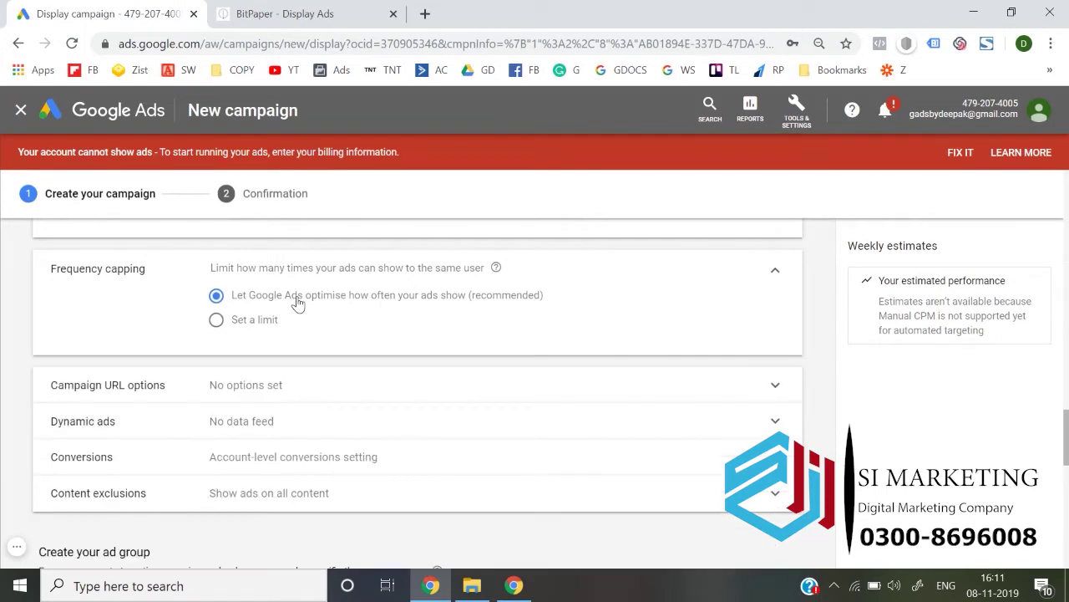
Examine the campaign URL options for the tracking template and final URL suffix, and close them again.
click(266, 385)
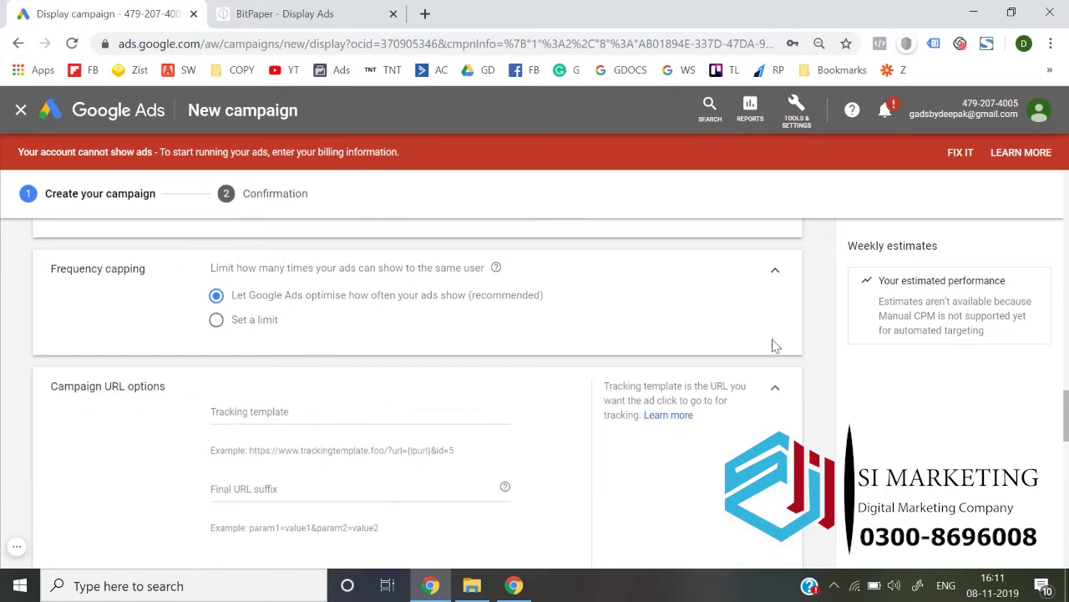
click(771, 390)
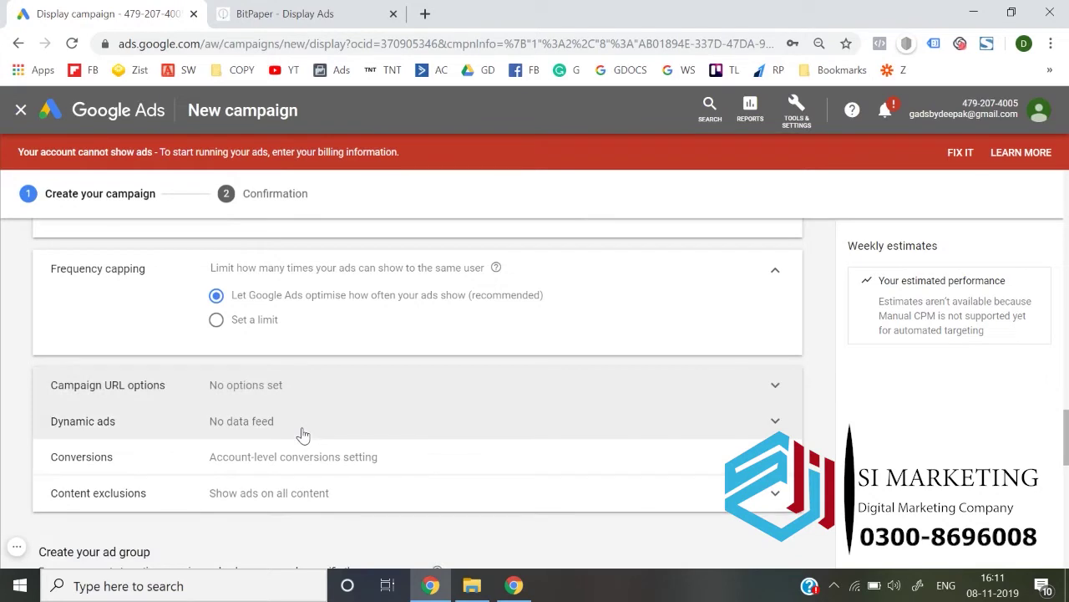
scroll(284, 418, down, 1)
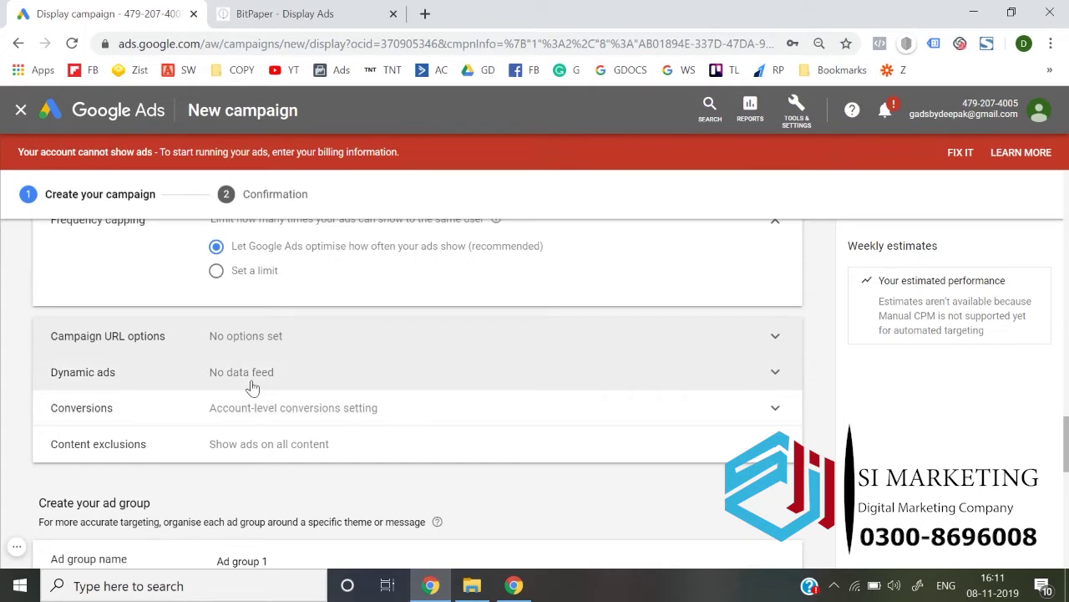
Choose campaign-specific conversion actions and select "Softb2 Lead Gen (All Web Site Data)".
click(251, 426)
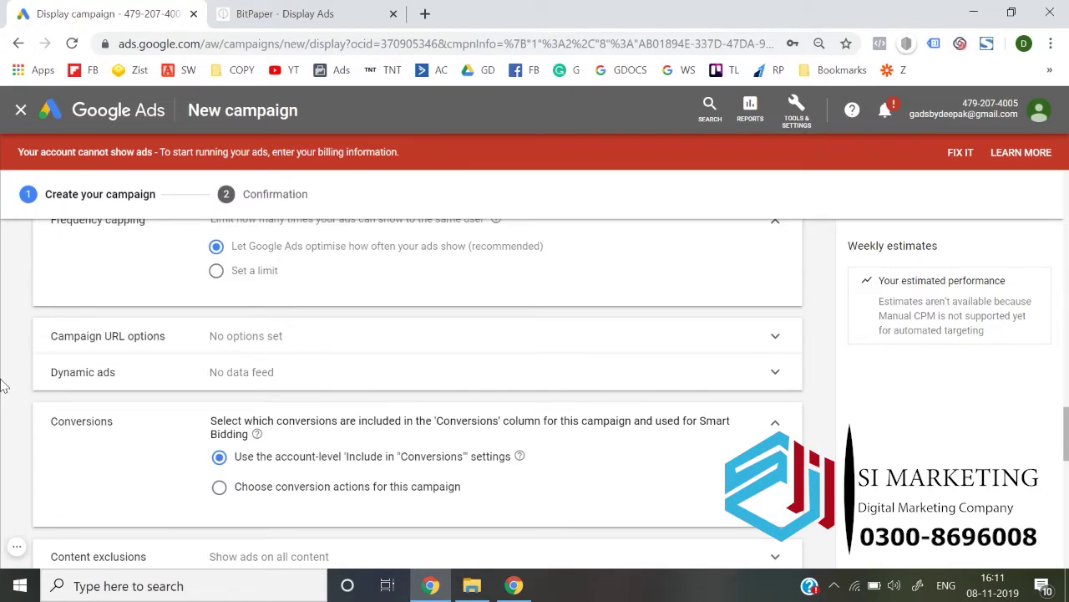
scroll(4, 386, down, 1)
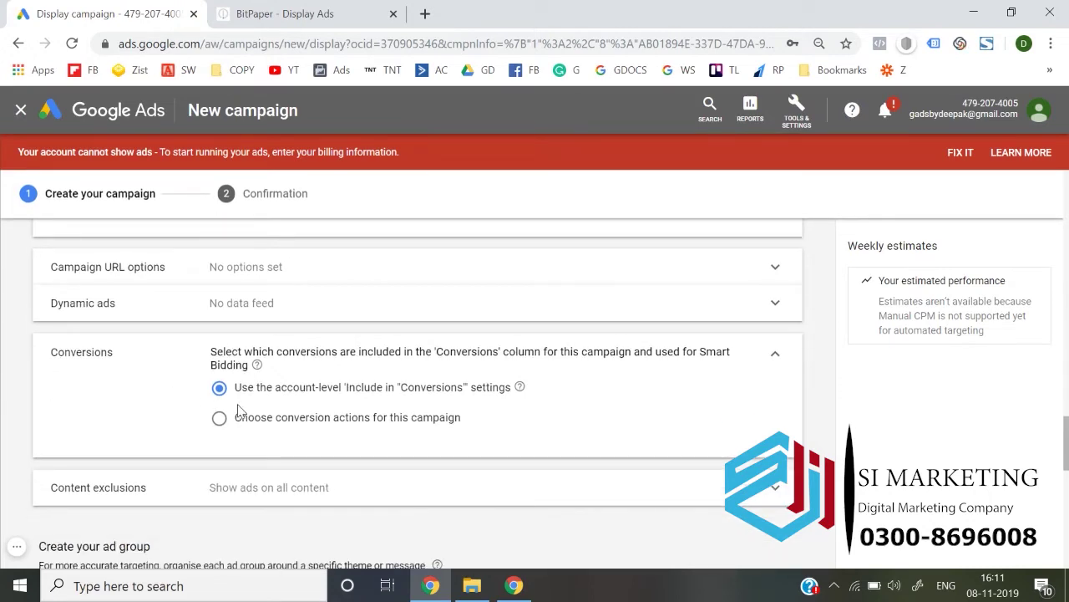
click(238, 427)
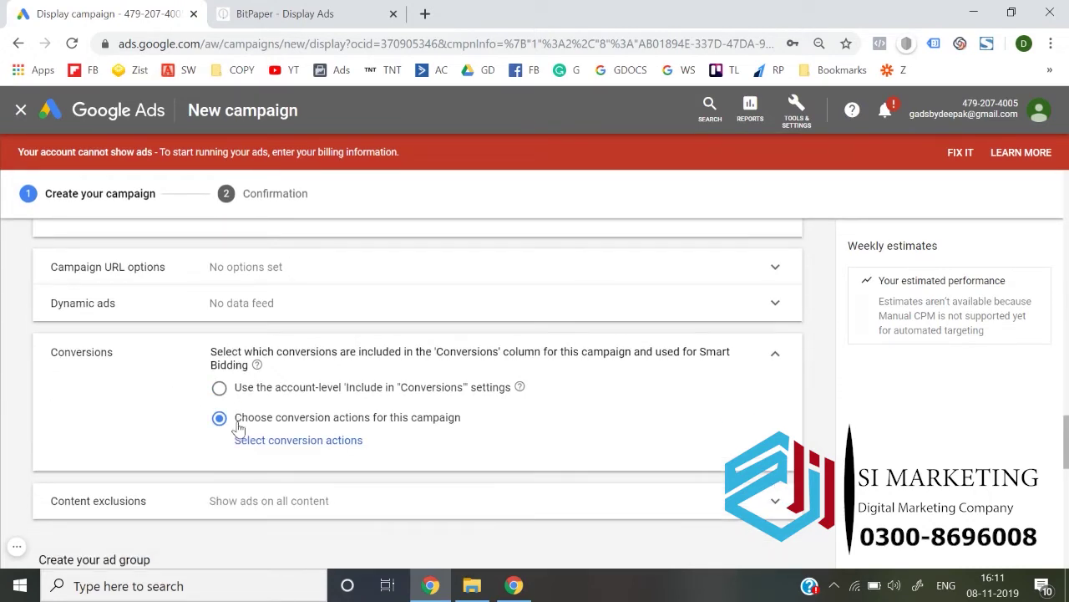
drag(239, 427, 273, 442)
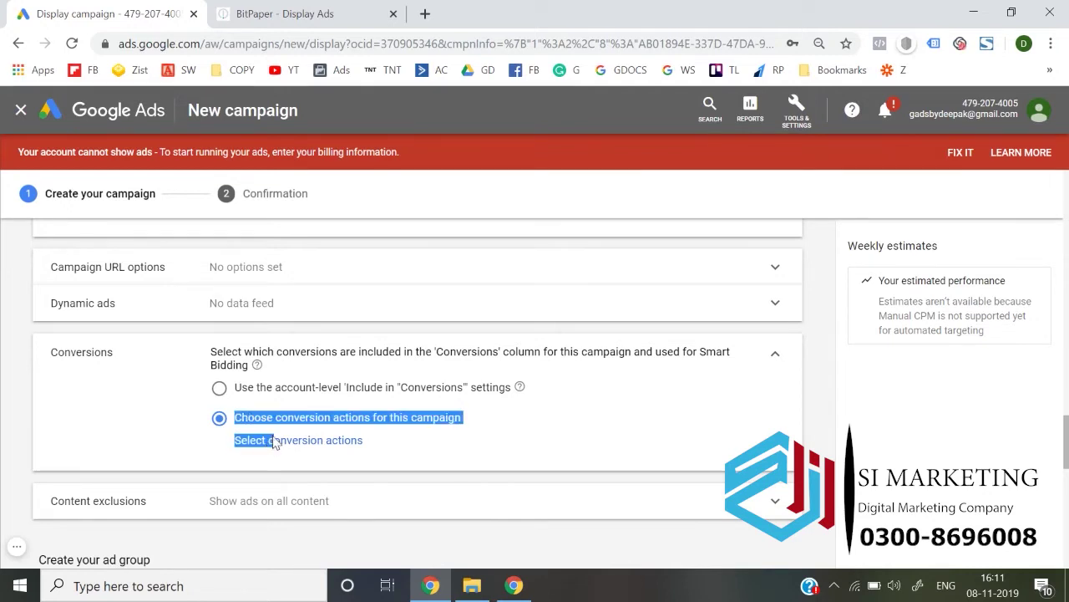
click(273, 440)
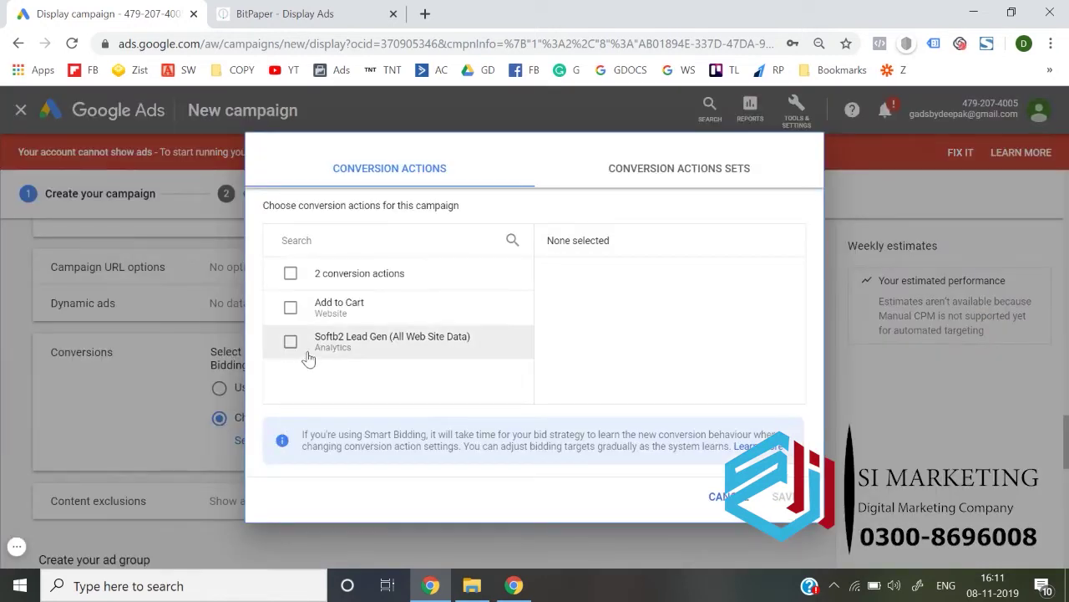
click(355, 354)
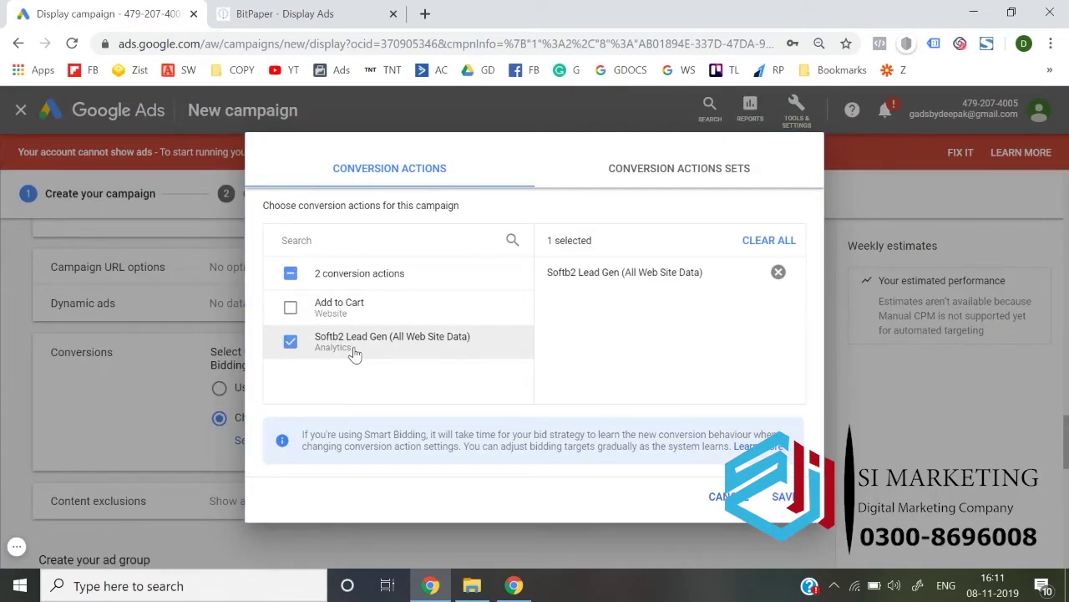
click(773, 498)
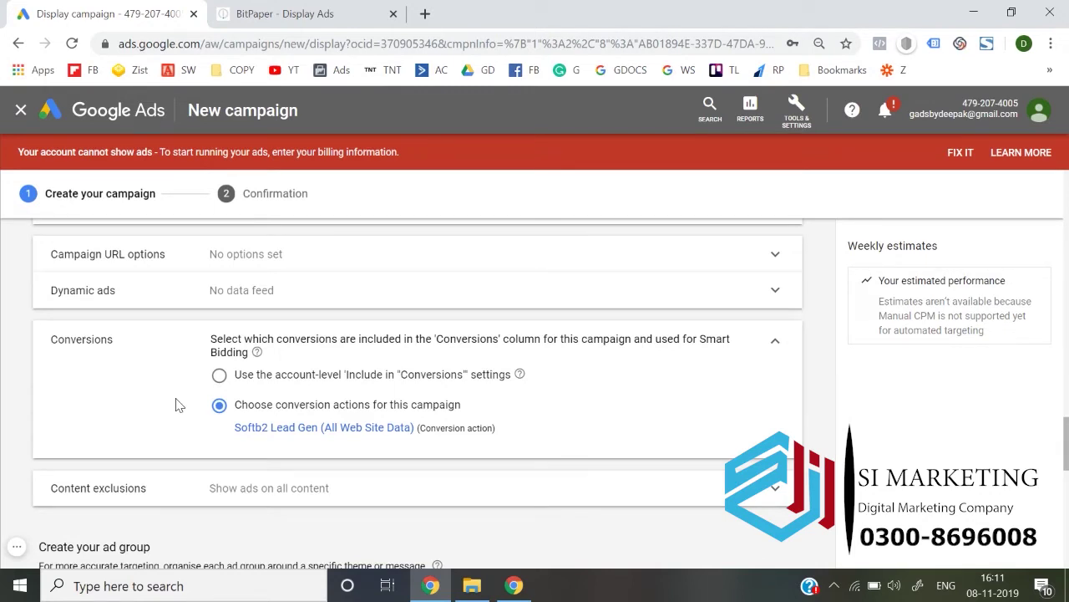
Examine the content exclusions for digital content labels, sensitive content and content types, and close them again.
scroll(175, 405, down, 1)
click(232, 403)
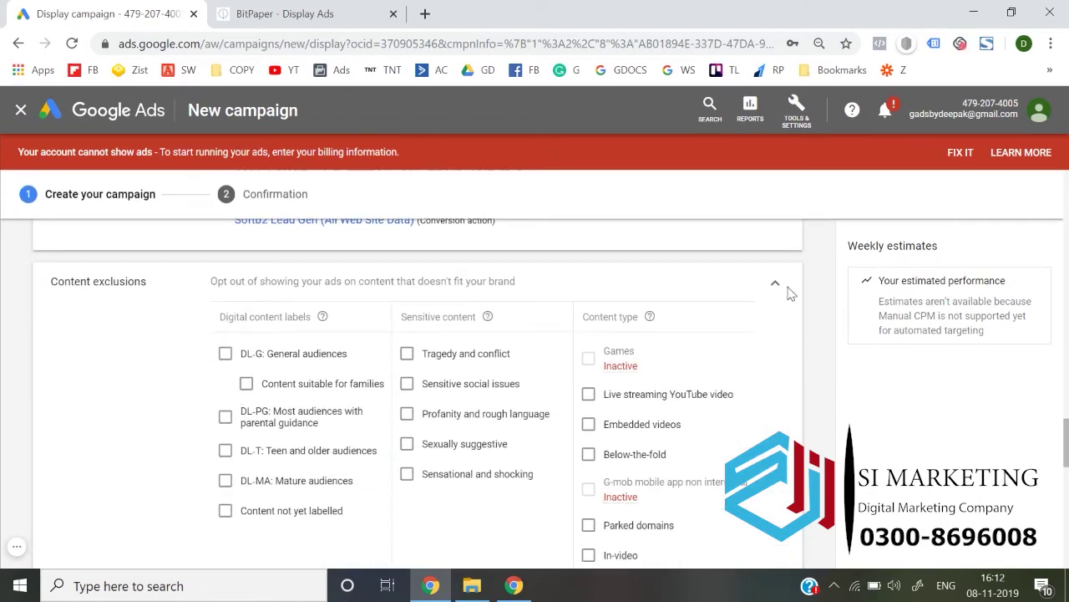
click(776, 285)
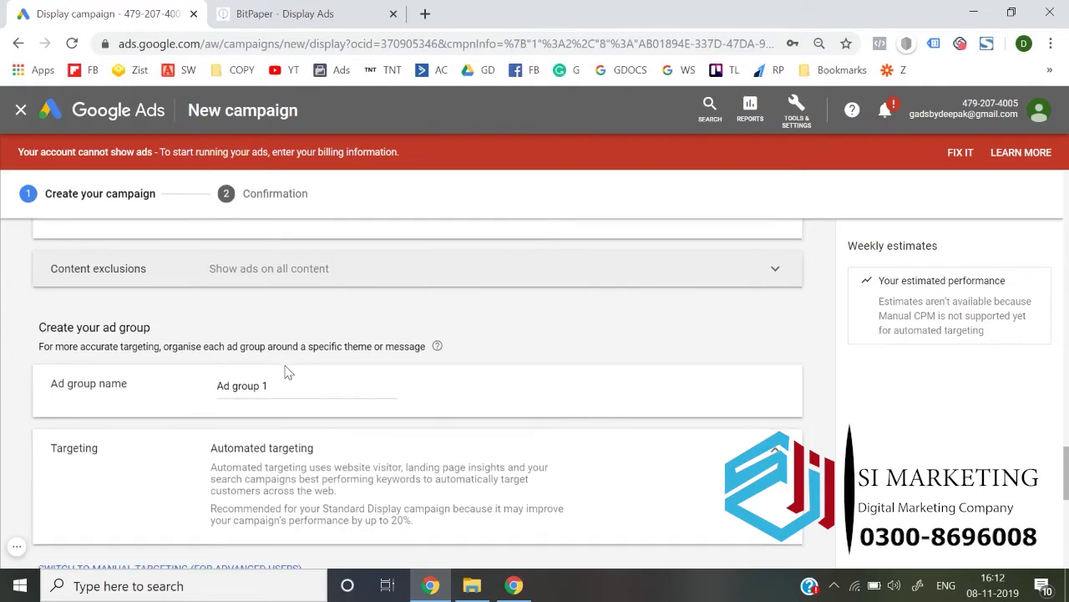
Consult the display ads outline in BitPaper and rename the ad group as "topics" in the Google Ads campaign.
click(277, 386)
triple_click(277, 386)
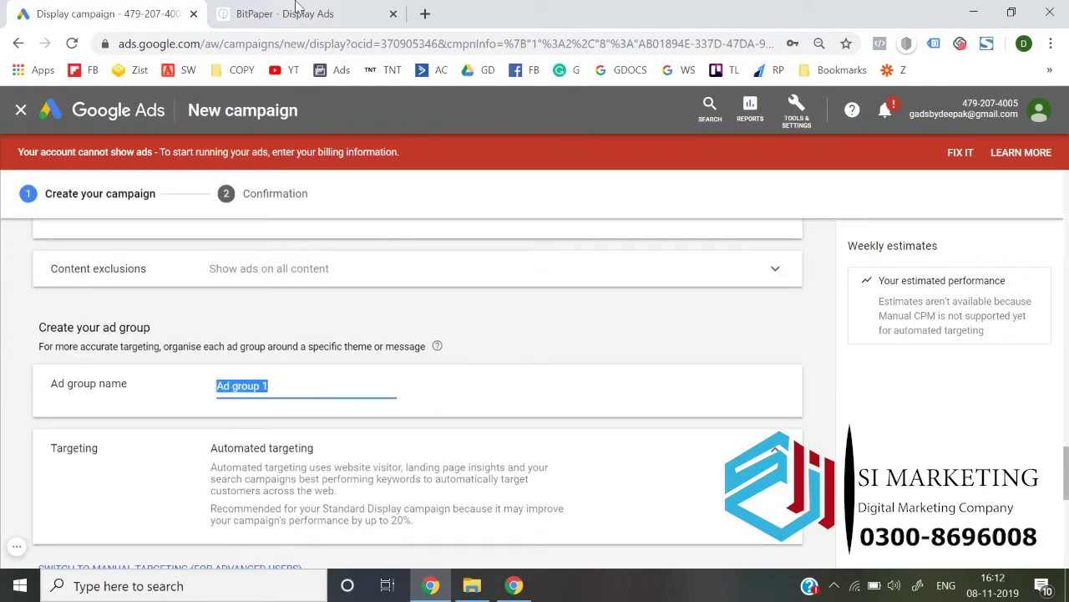
click(294, 12)
drag(407, 297, 525, 294)
click(90, 12)
text(topics)
Switch the ad group to manual targeting and collapse the Audiences section without selecting any audience.
scroll(201, 424, down, 1)
scroll(200, 424, down, 2)
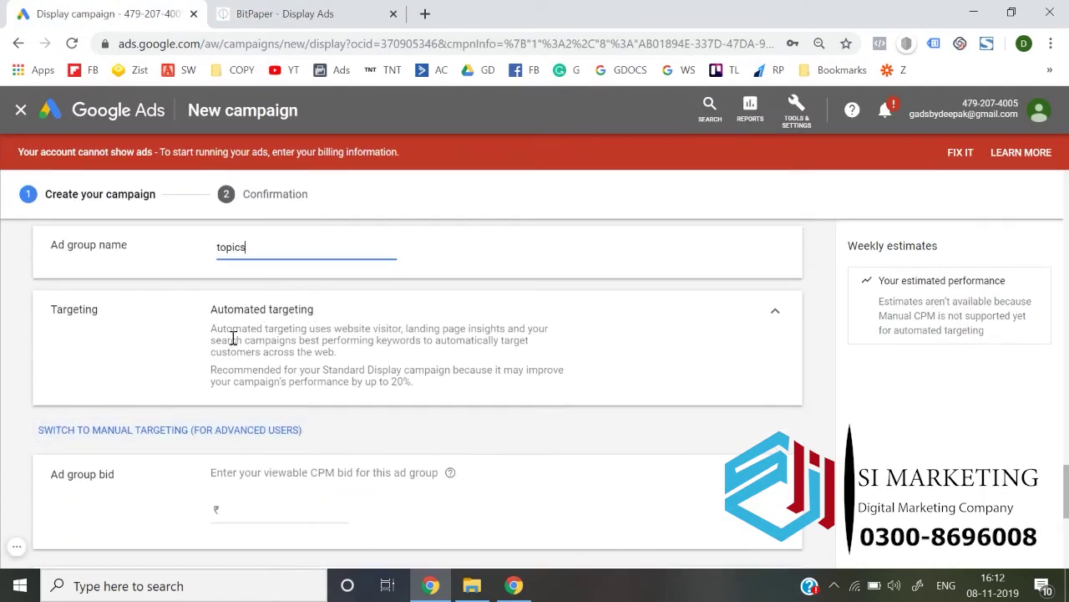
click(150, 431)
scroll(147, 428, down, 3)
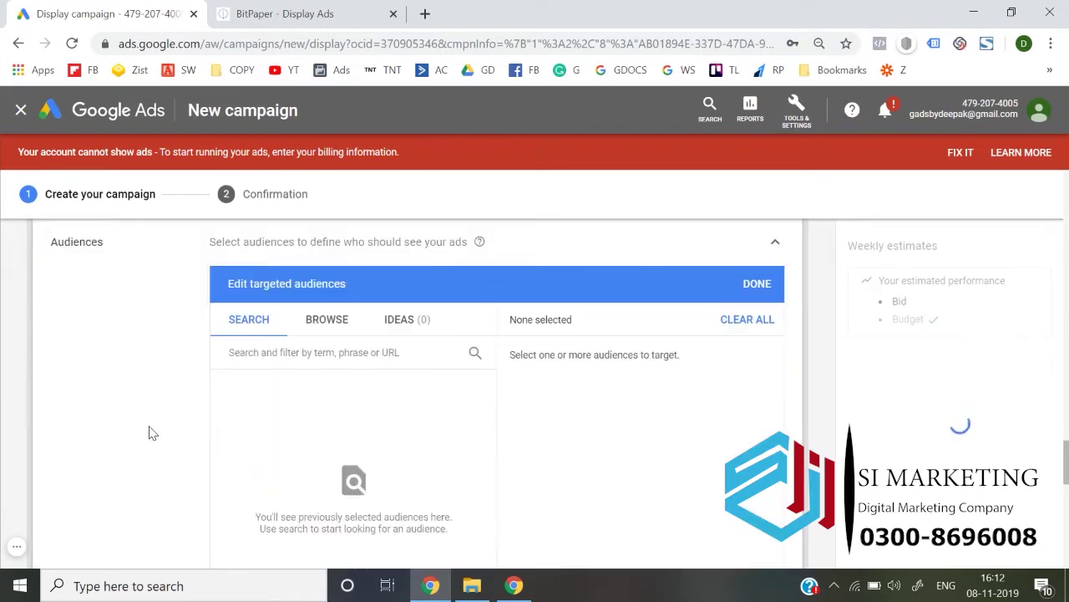
click(759, 272)
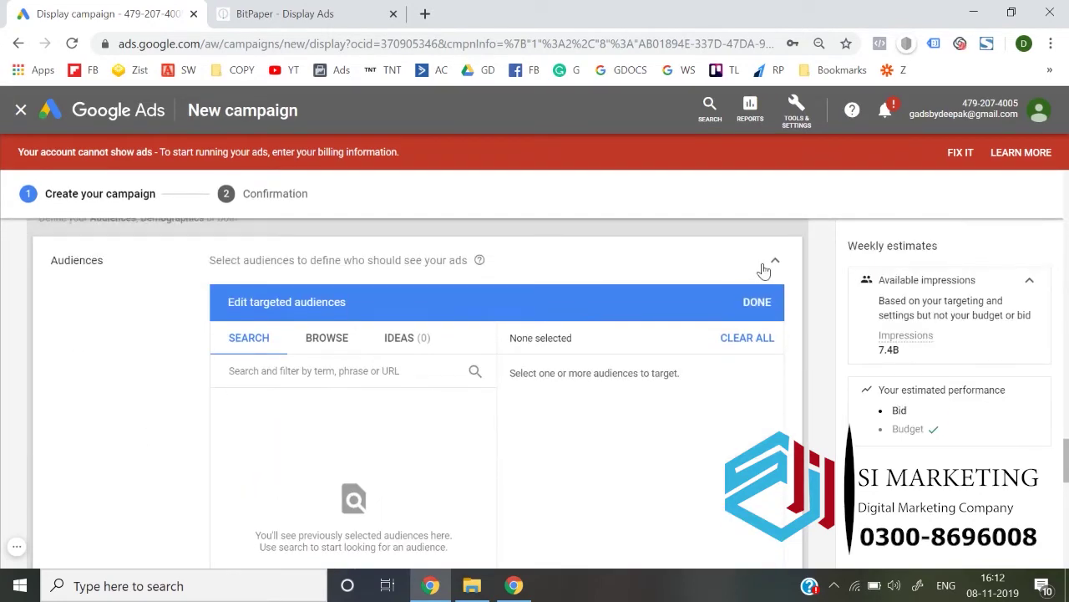
Add Topics as the content targeting for the ad group.
scroll(139, 360, down, 1)
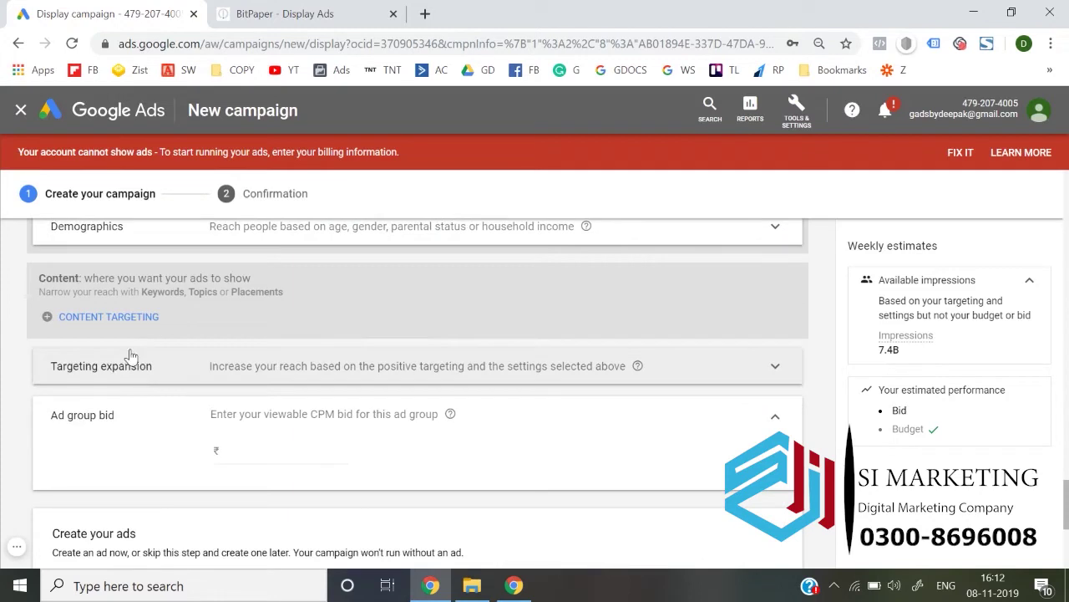
click(97, 321)
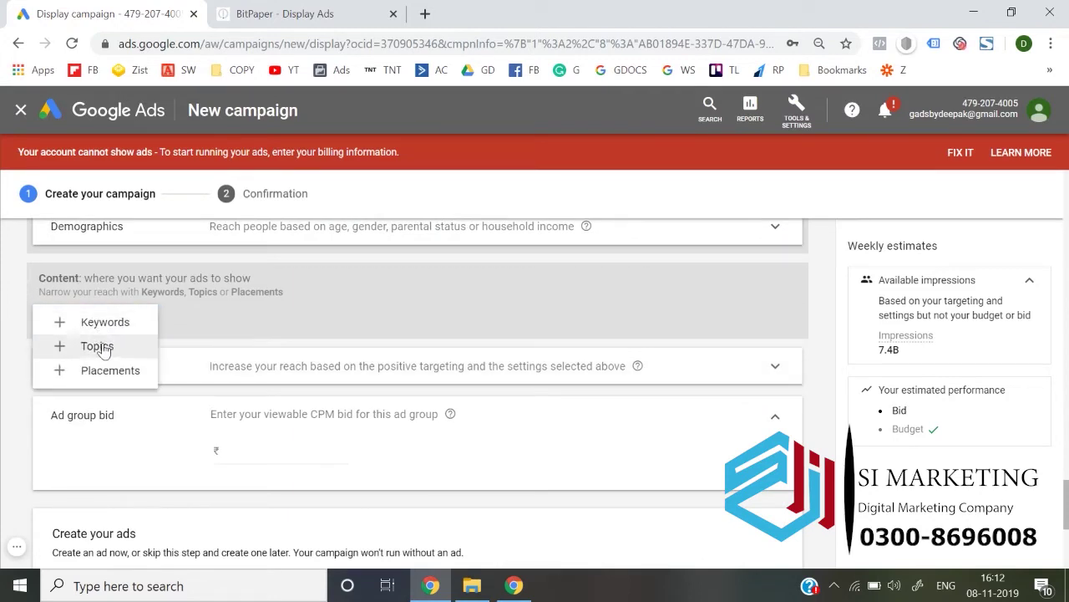
click(105, 347)
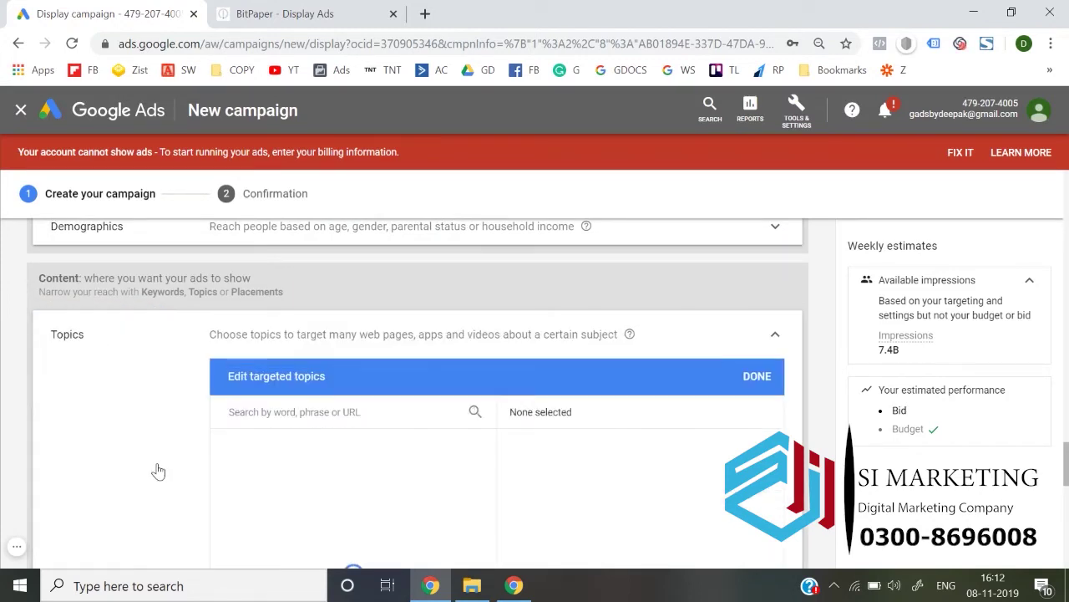
Browse the list of targetable topics, including the subtopics under Health, for ones that suit the protein campaign.
scroll(156, 468, down, 2)
scroll(400, 447, down, 1)
scroll(400, 448, down, 5)
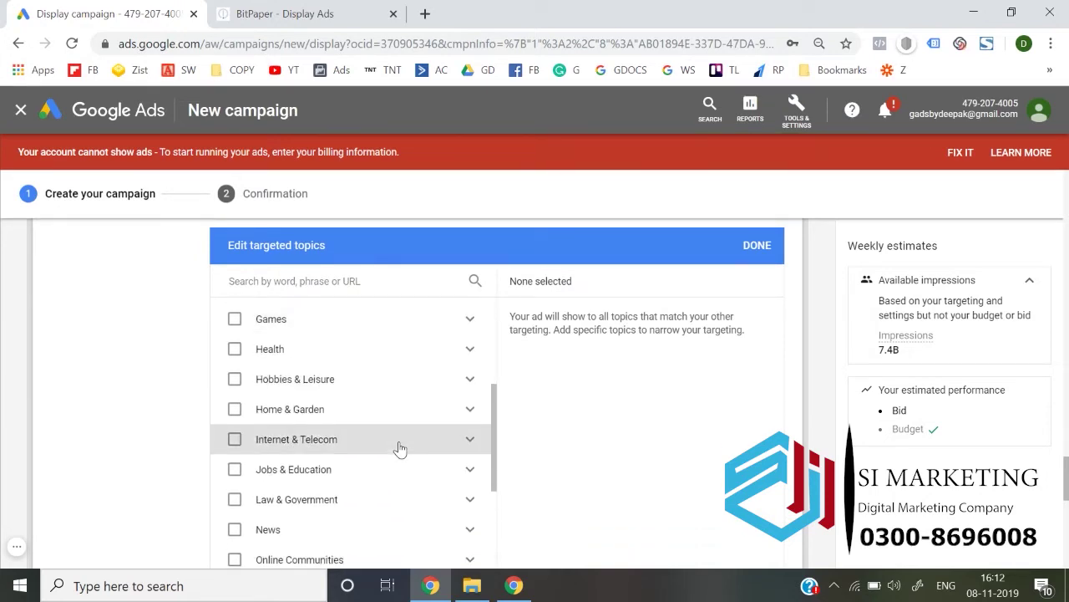
scroll(399, 449, down, 2)
scroll(399, 449, up, 3)
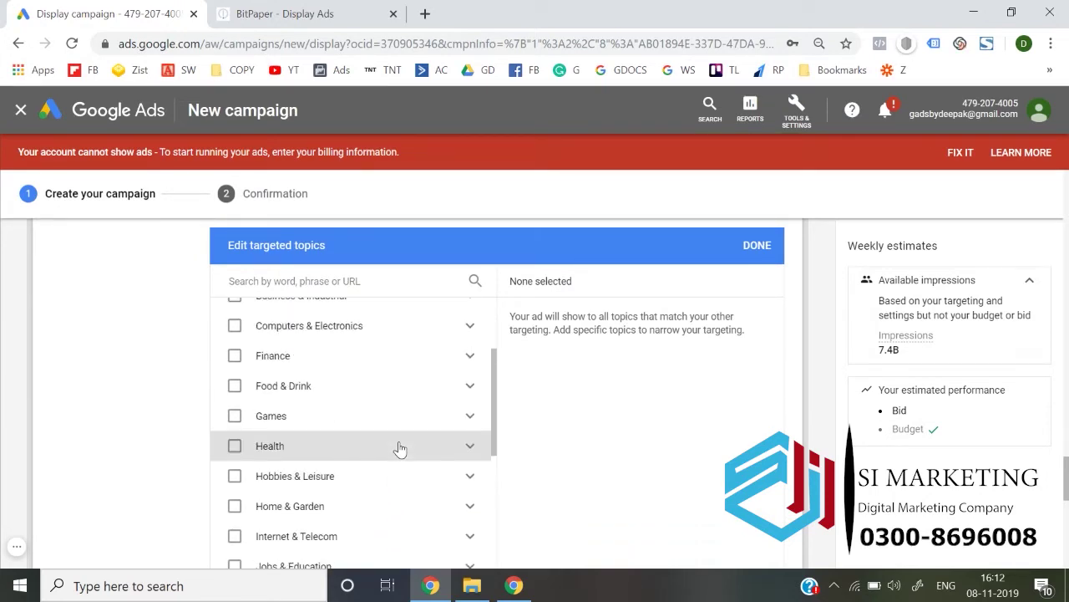
scroll(399, 449, up, 1)
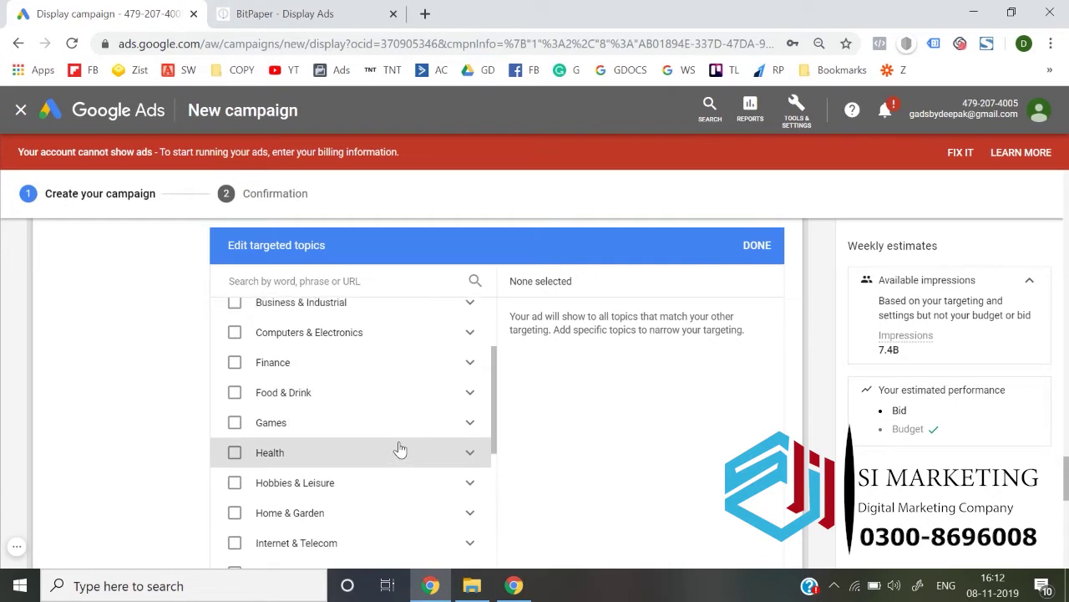
click(470, 455)
scroll(471, 458, down, 4)
scroll(470, 459, down, 5)
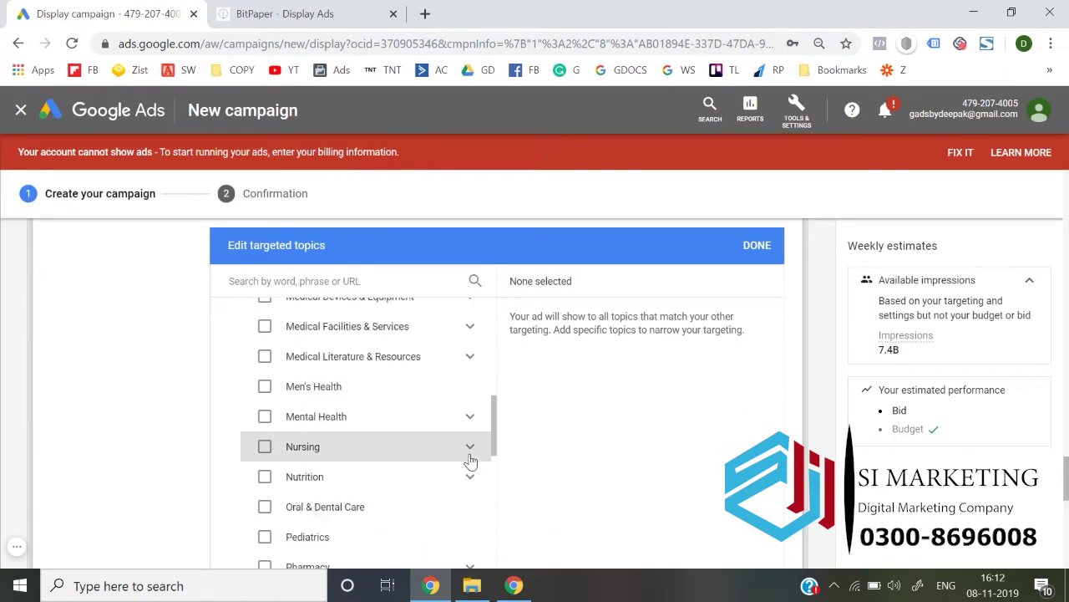
scroll(470, 460, down, 5)
scroll(469, 461, down, 3)
scroll(468, 461, down, 5)
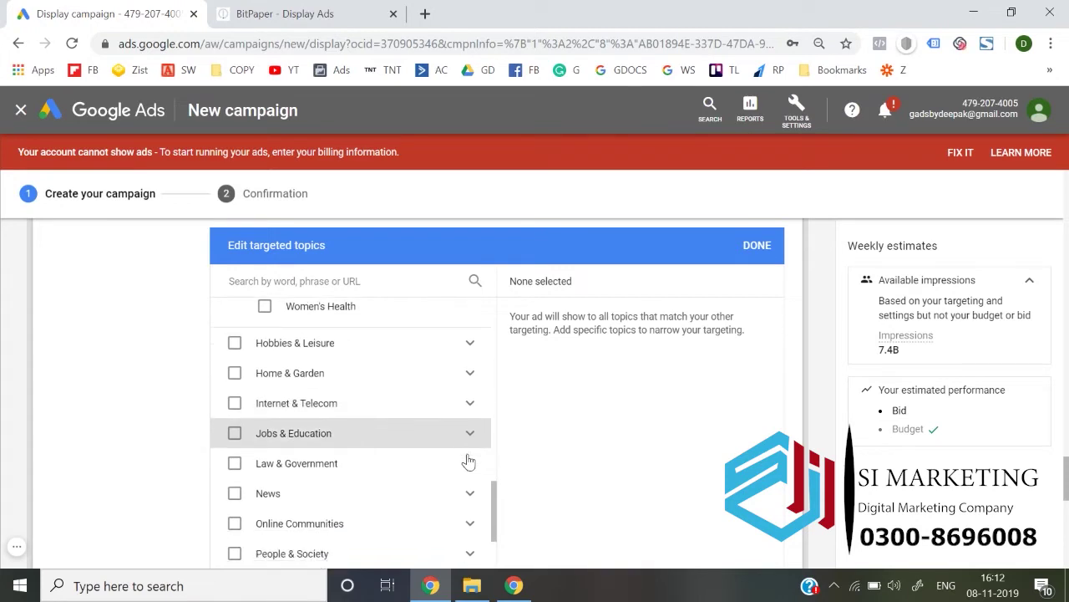
scroll(468, 461, down, 3)
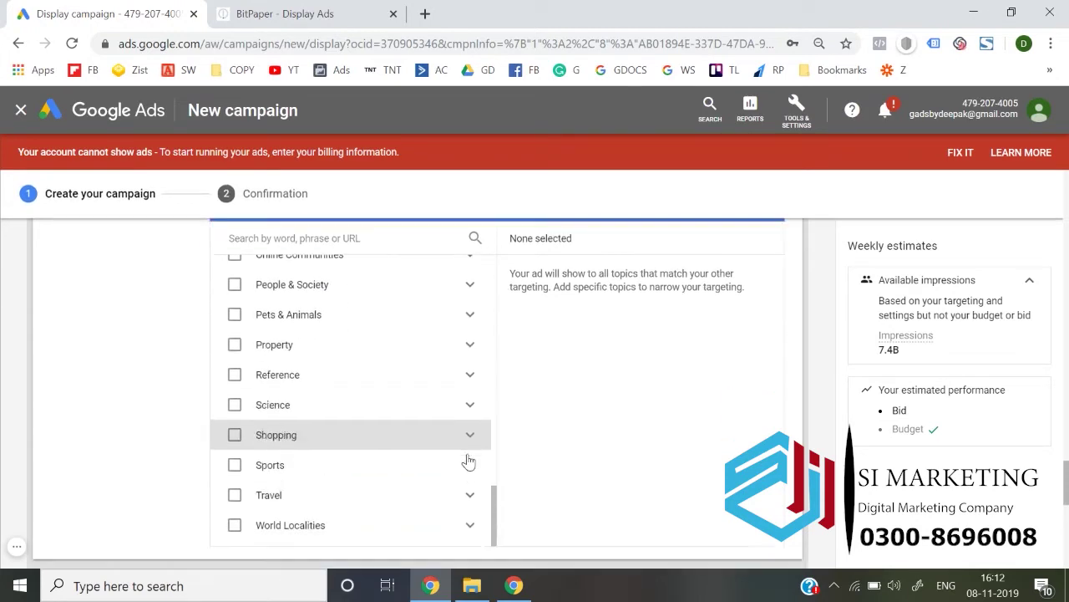
scroll(469, 462, up, 8)
scroll(303, 359, up, 7)
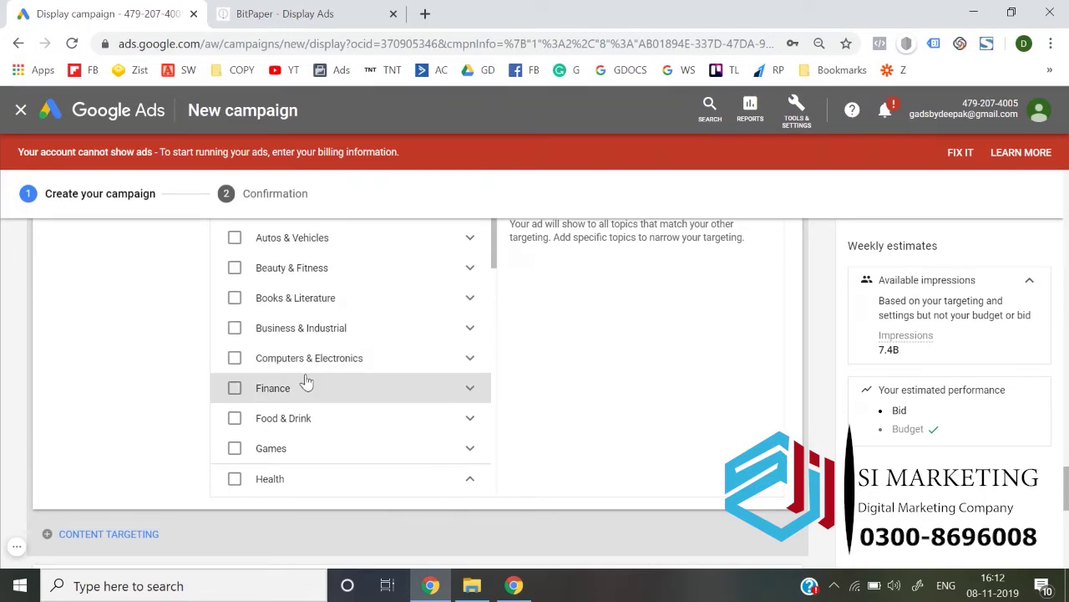
scroll(303, 380, up, 3)
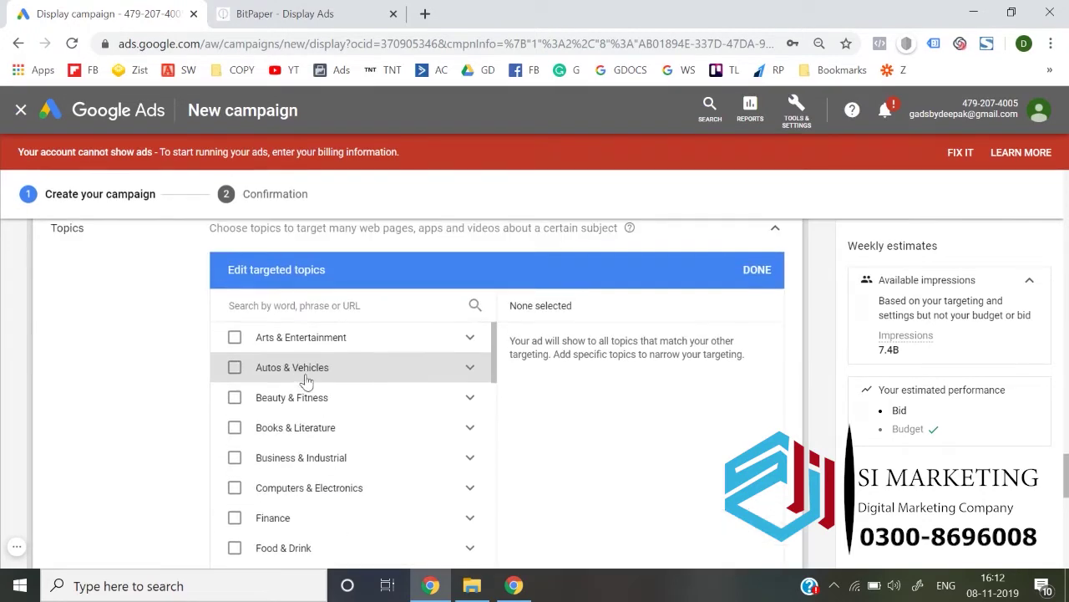
Under Beauty & Fitness > Fitness, target Bodybuilding, Fitness Equipment & Accessories, Fitness Instruction & Personal Training, and Gyms & Health Clubs.
click(351, 412)
click(351, 412)
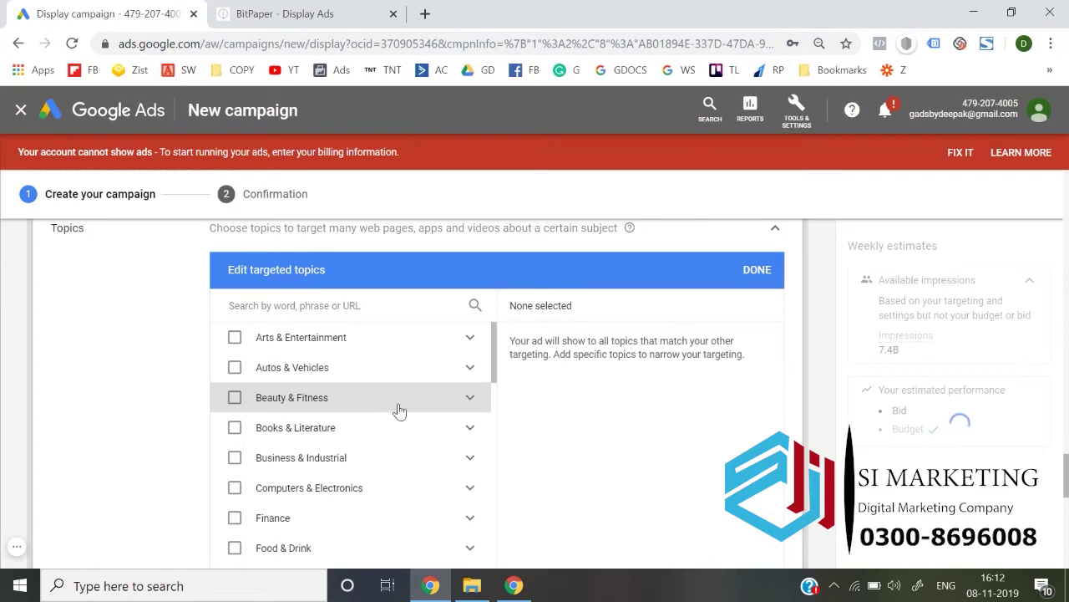
click(473, 404)
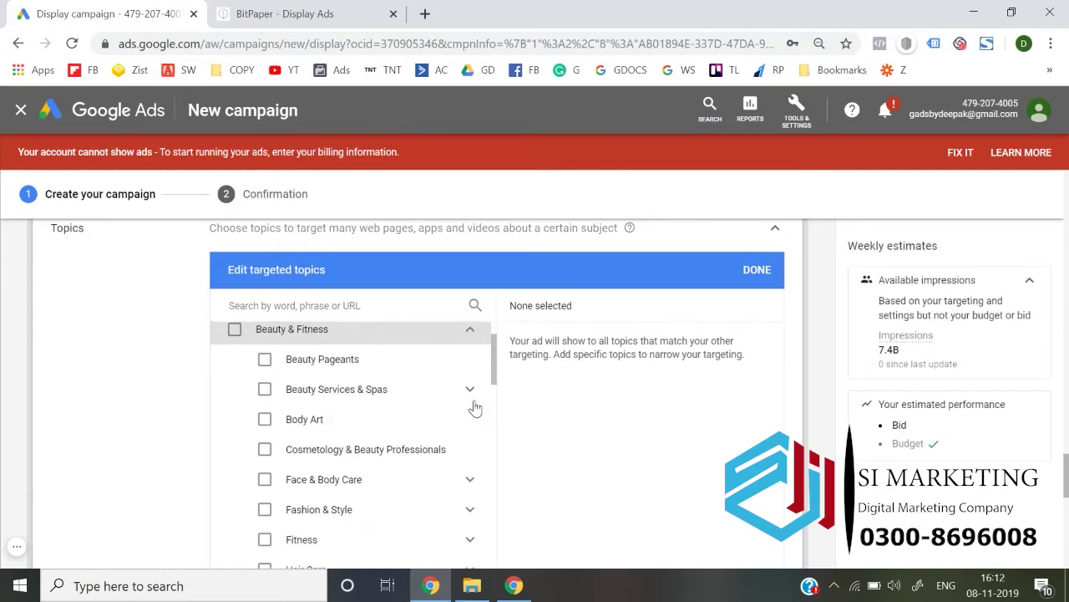
scroll(440, 472, down, 1)
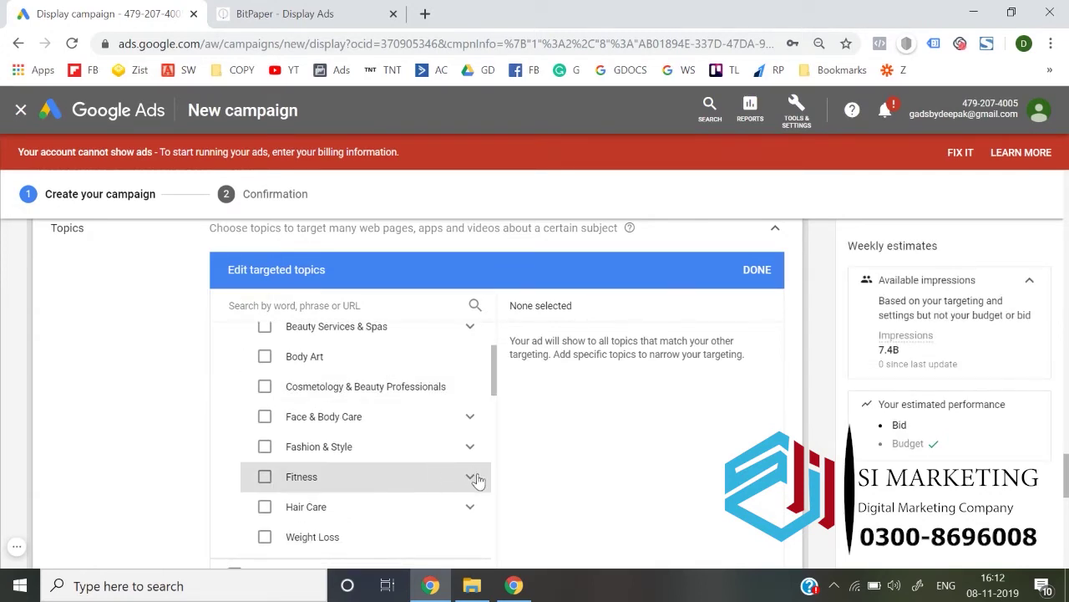
click(470, 482)
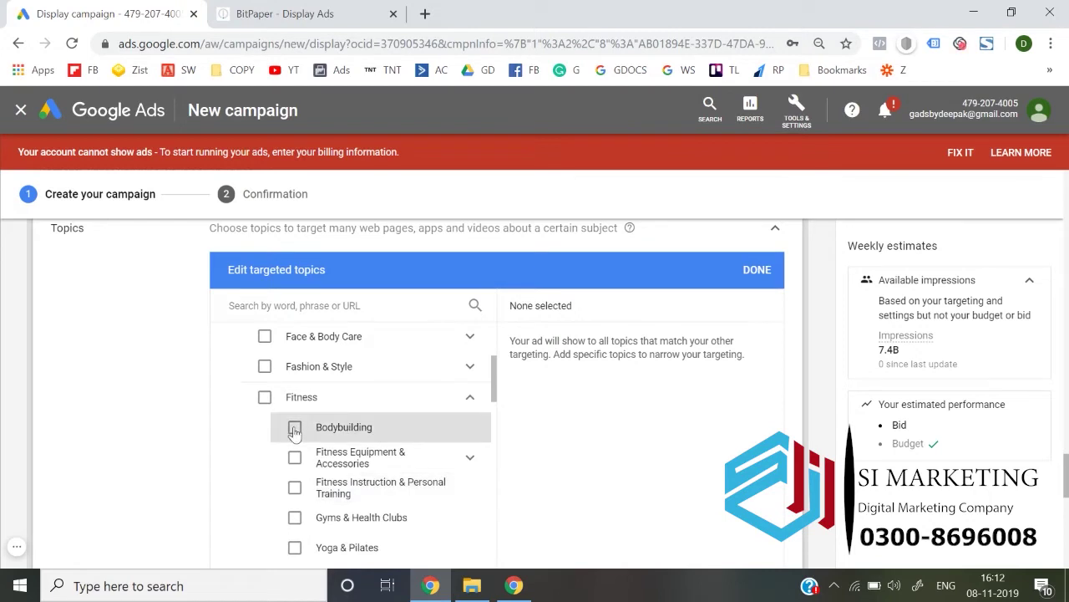
click(294, 428)
click(294, 457)
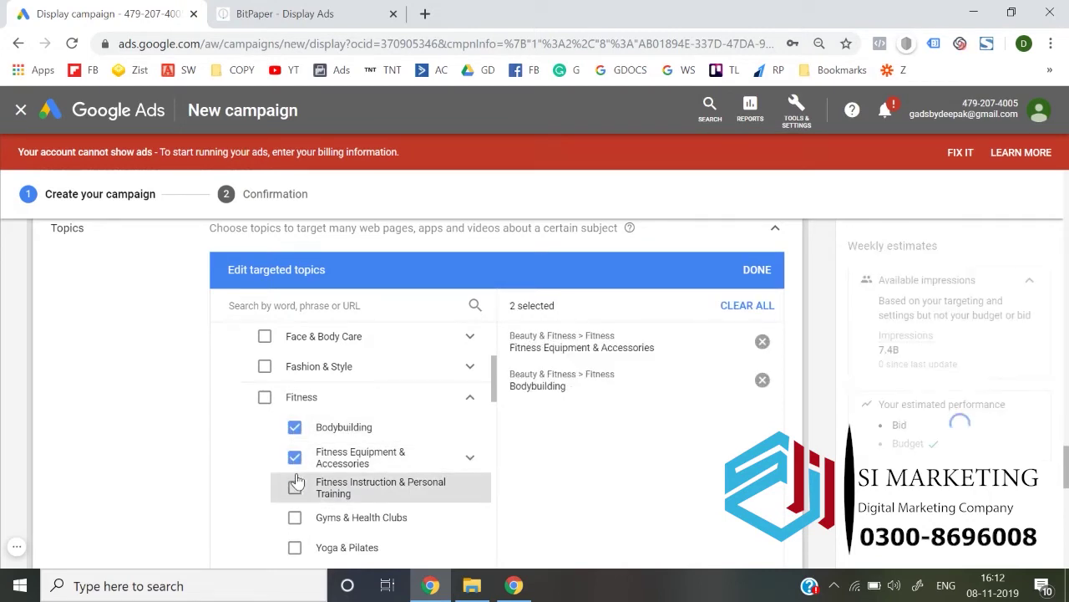
click(295, 487)
click(294, 518)
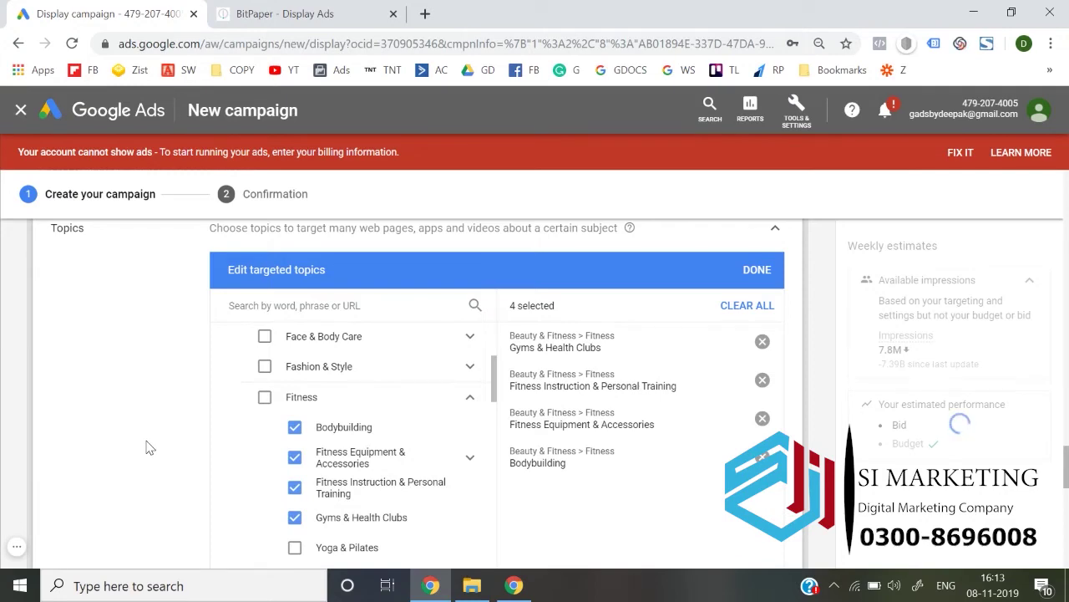
Turn targeting expansion off for the ad group.
scroll(146, 448, down, 1)
scroll(147, 448, down, 3)
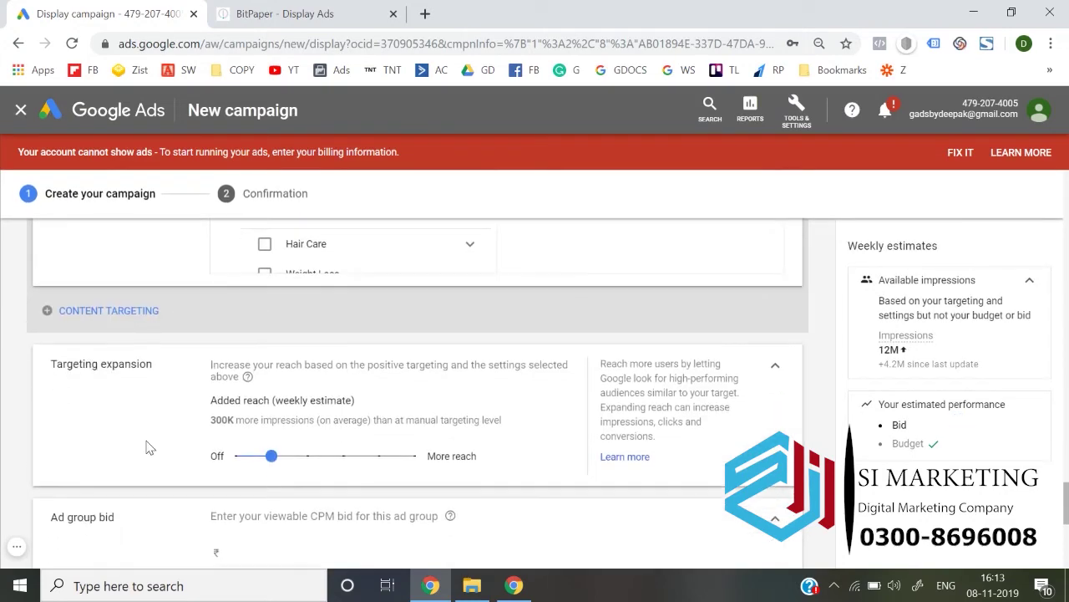
drag(270, 462, 209, 467)
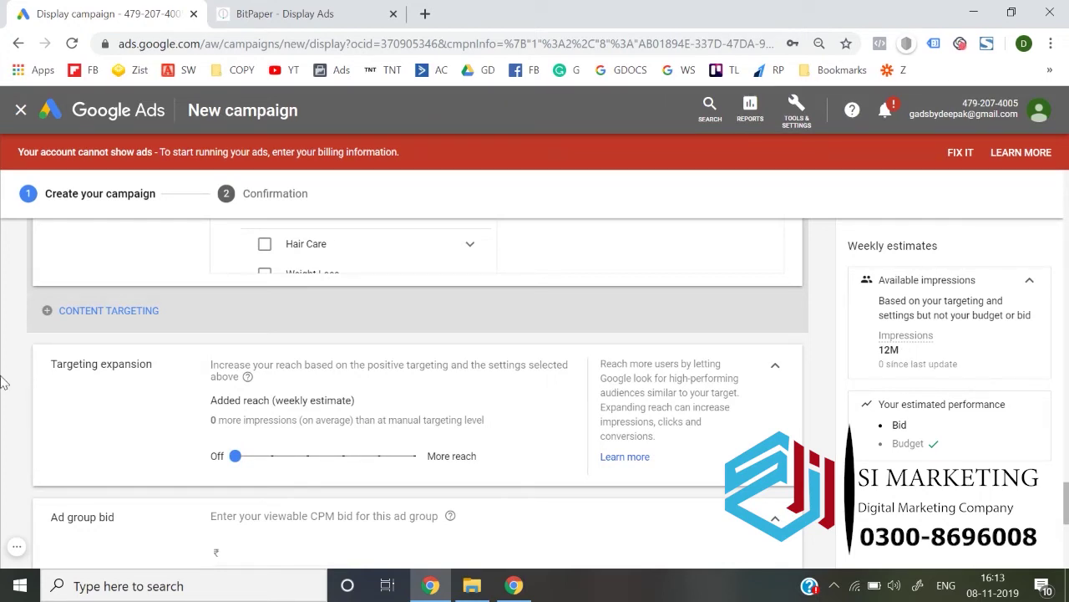
Set the ad group's viewable CPM bid to ₹300.
scroll(2, 382, down, 1)
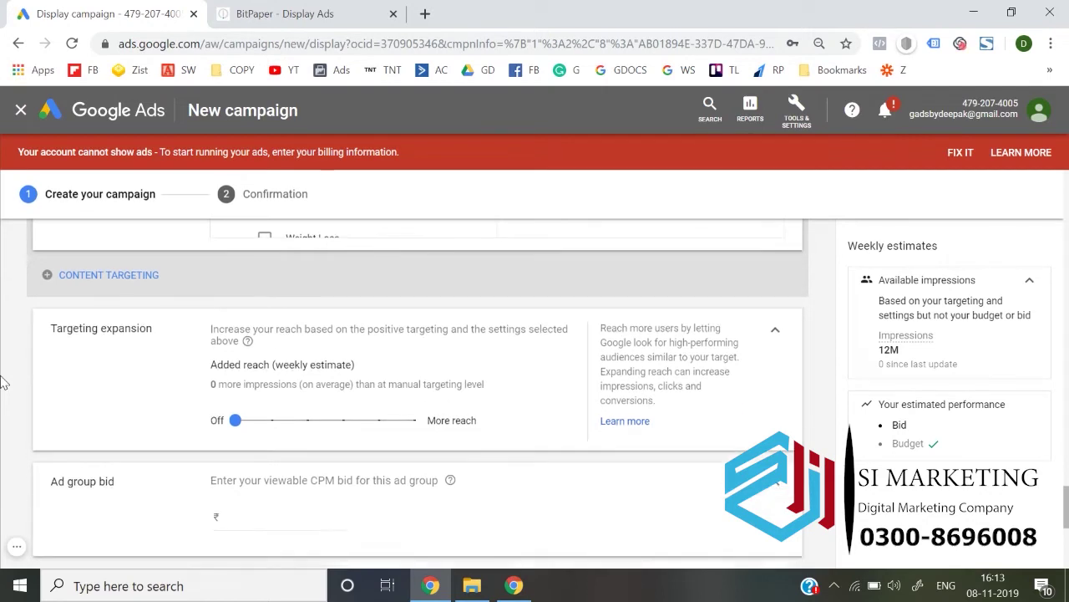
scroll(2, 382, down, 2)
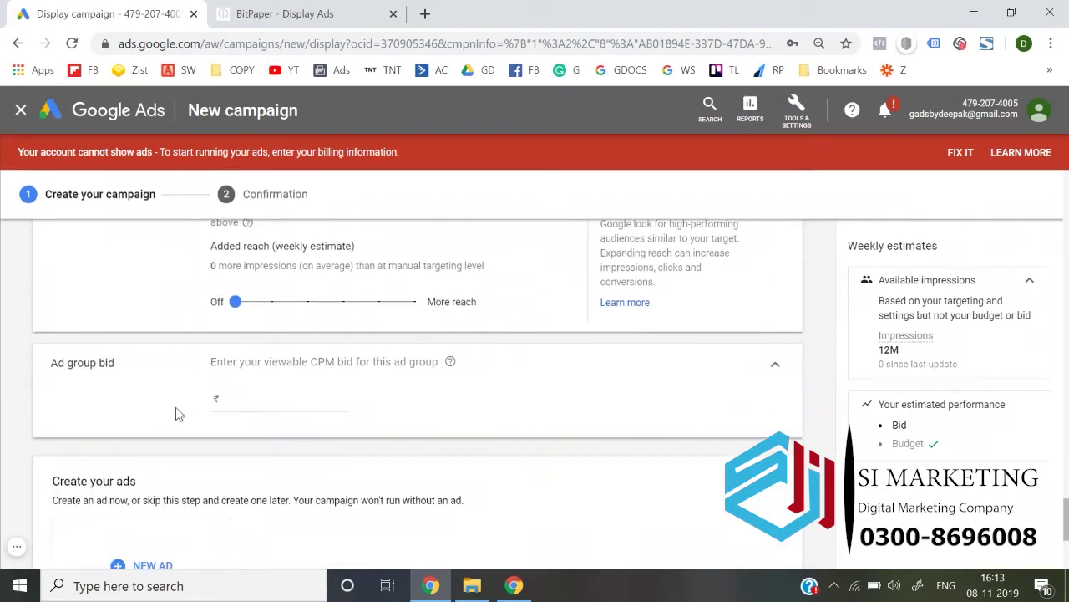
click(251, 410)
text(300)
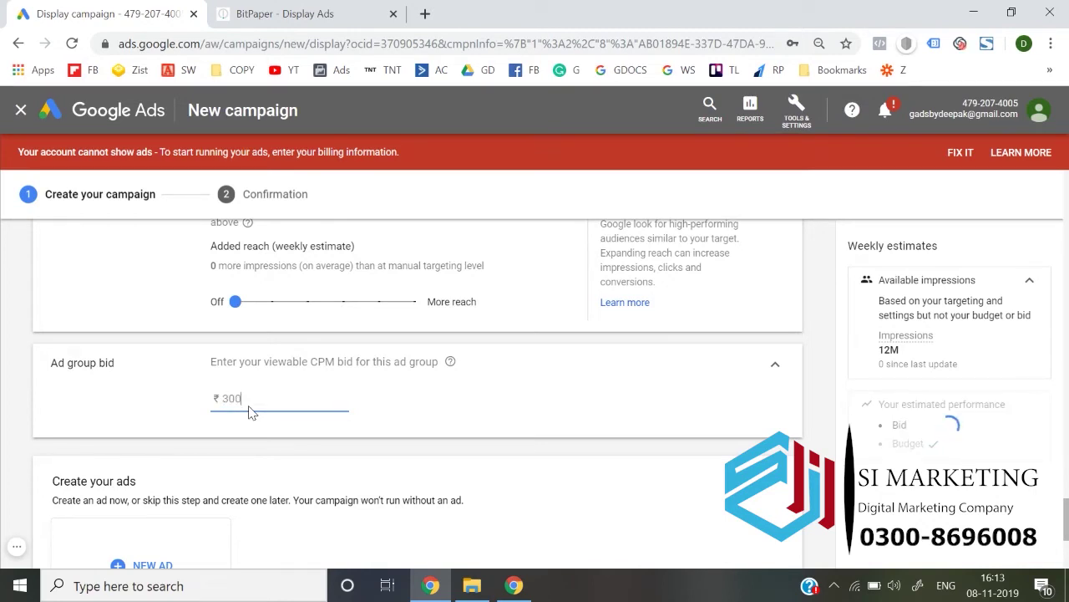
click(3, 385)
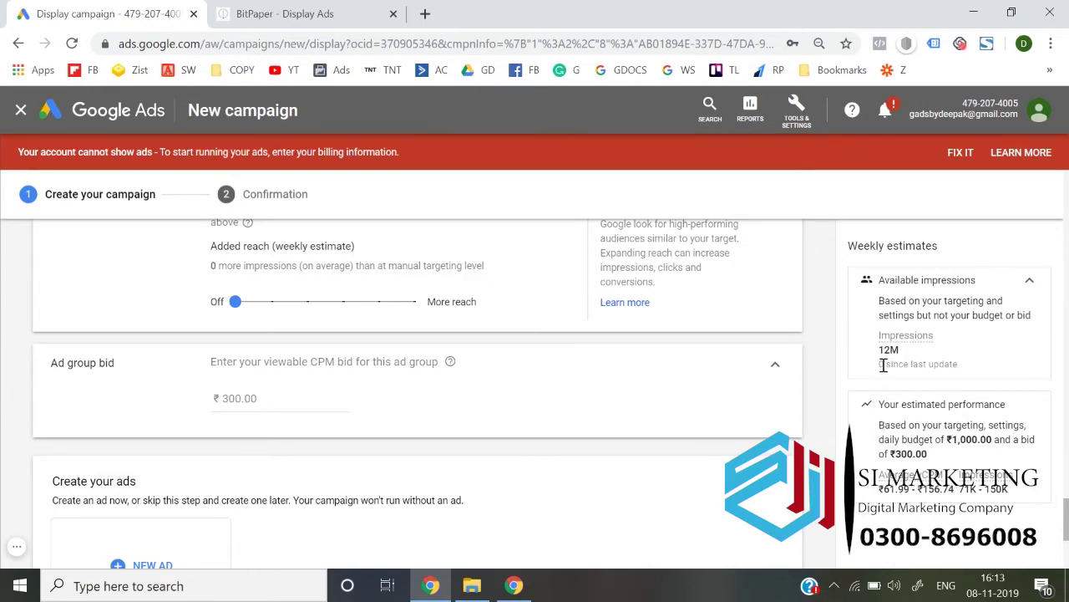
Examine the weekly estimates for available impressions, average CPM and estimated performance at the current budget and bid.
double_click(910, 351)
click(923, 336)
drag(950, 493, 885, 493)
click(885, 493)
drag(961, 493, 1024, 493)
click(1024, 494)
drag(1024, 492, 866, 266)
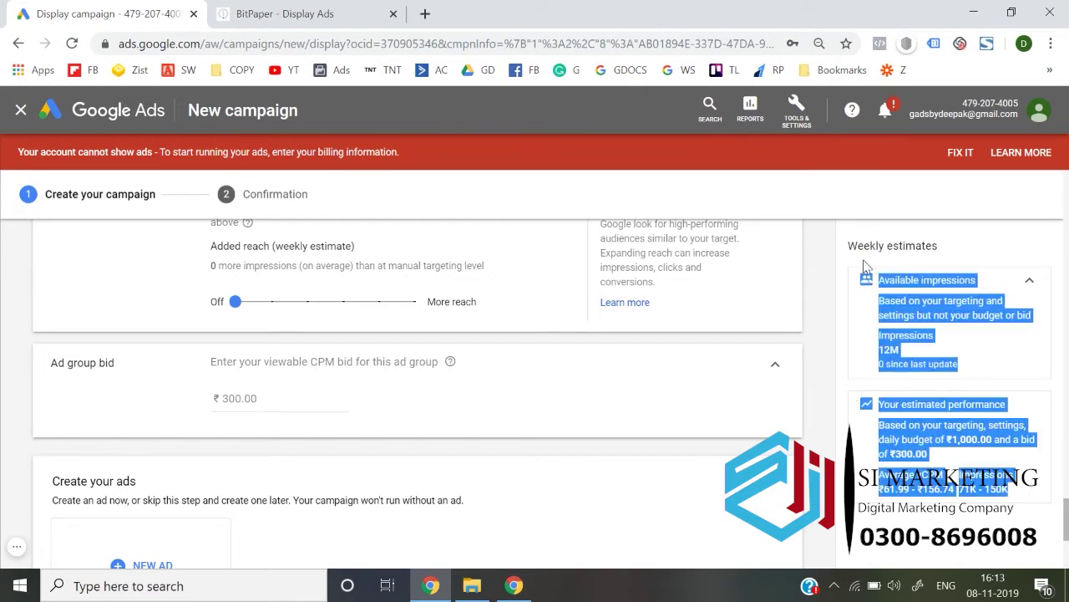
click(872, 248)
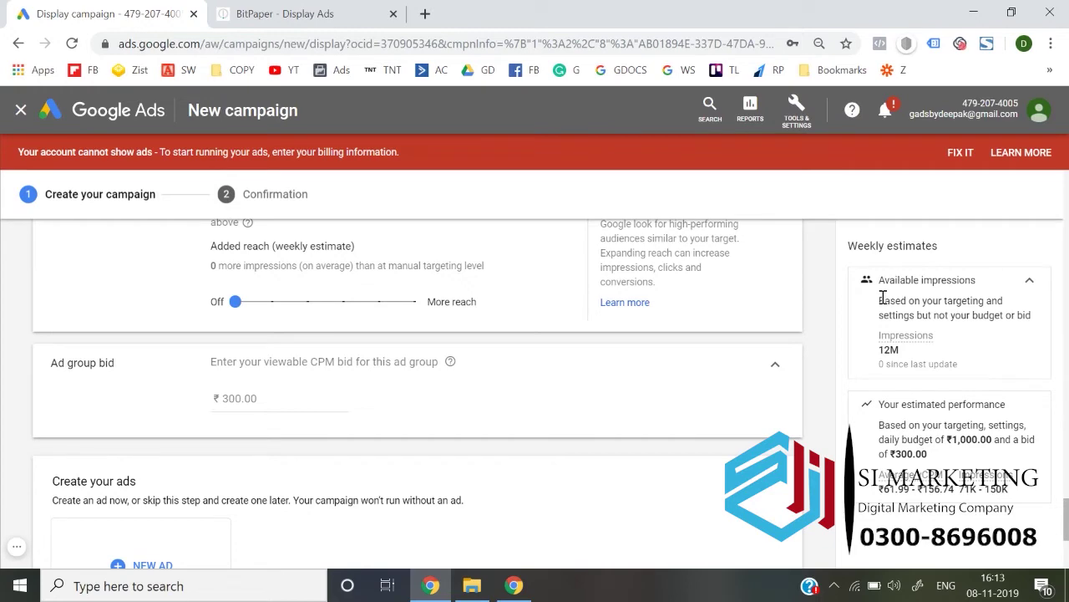
drag(882, 299, 1015, 494)
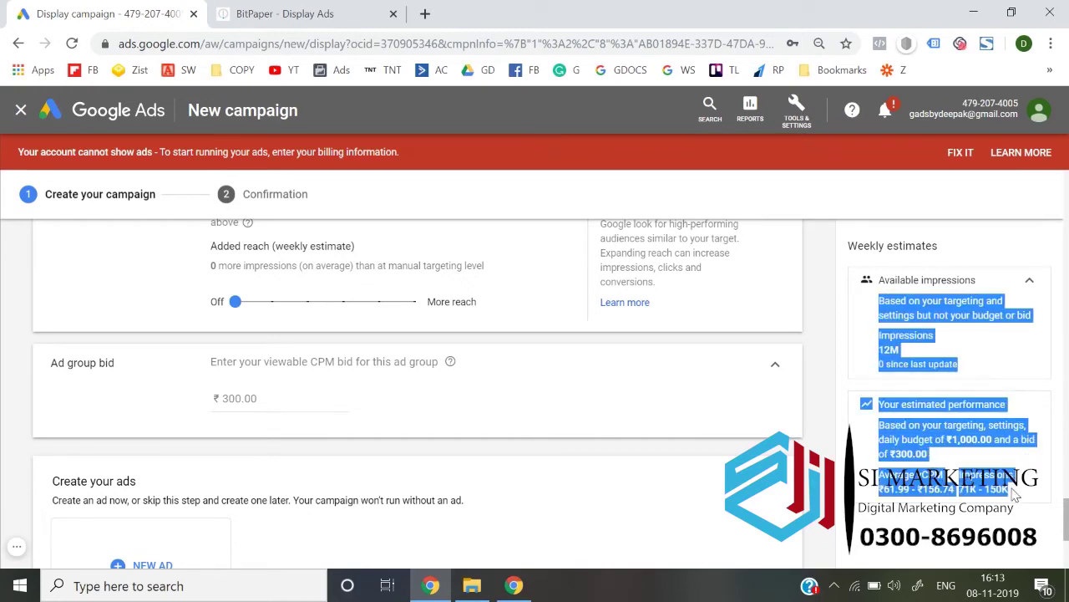
scroll(616, 404, down, 2)
scroll(26, 372, up, 2)
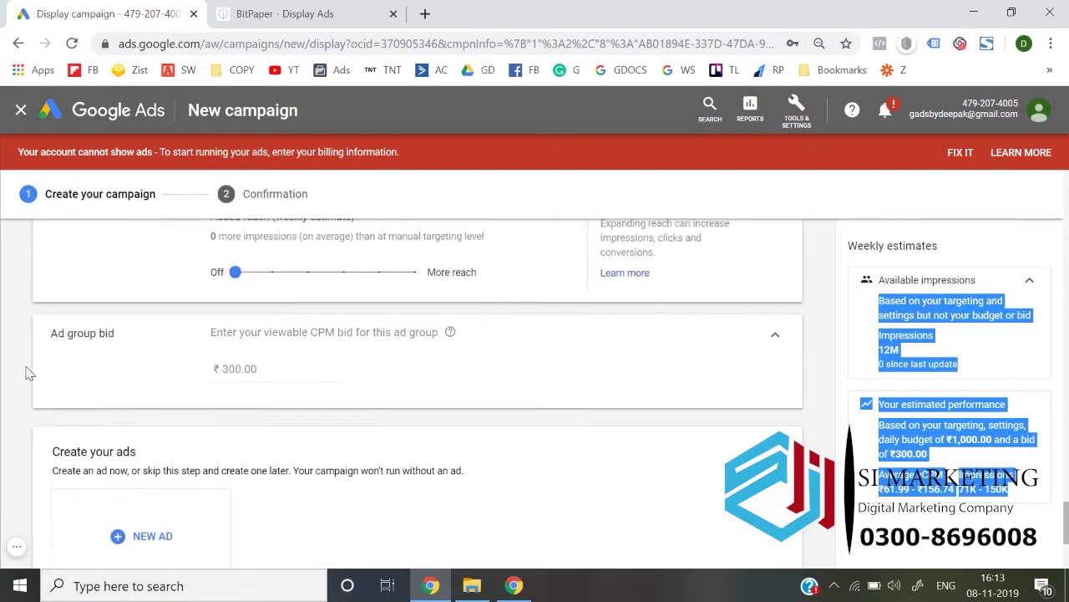
scroll(36, 370, down, 3)
click(142, 306)
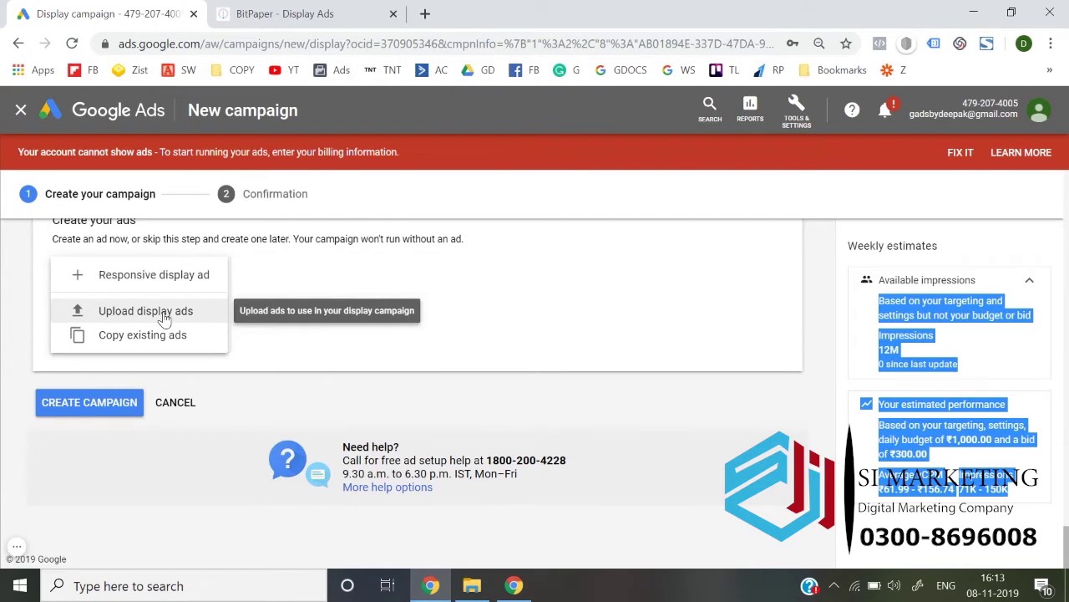
click(180, 316)
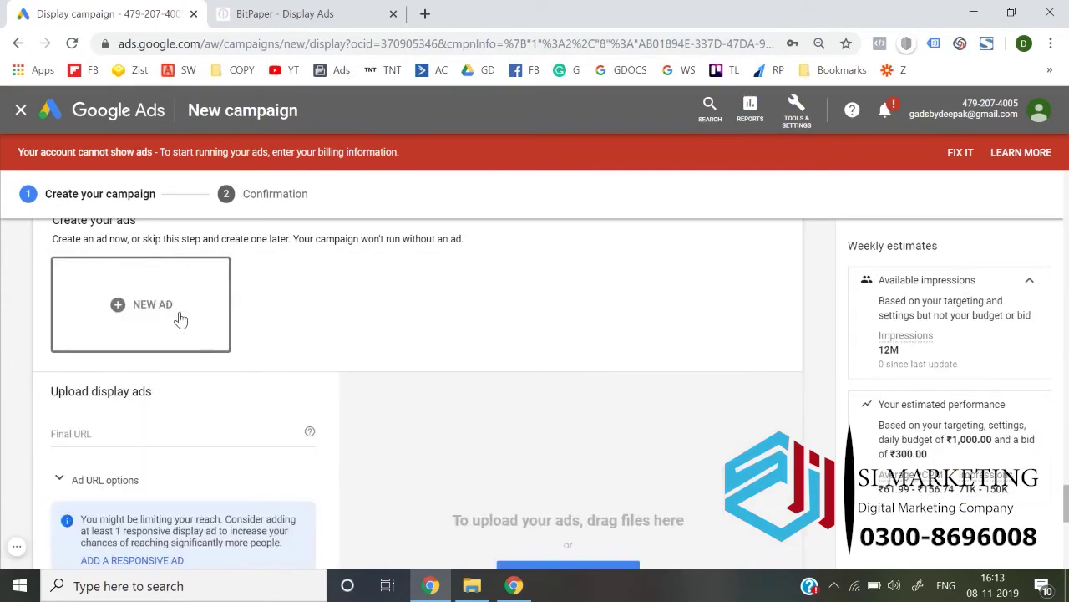
scroll(331, 455, down, 1)
click(198, 334)
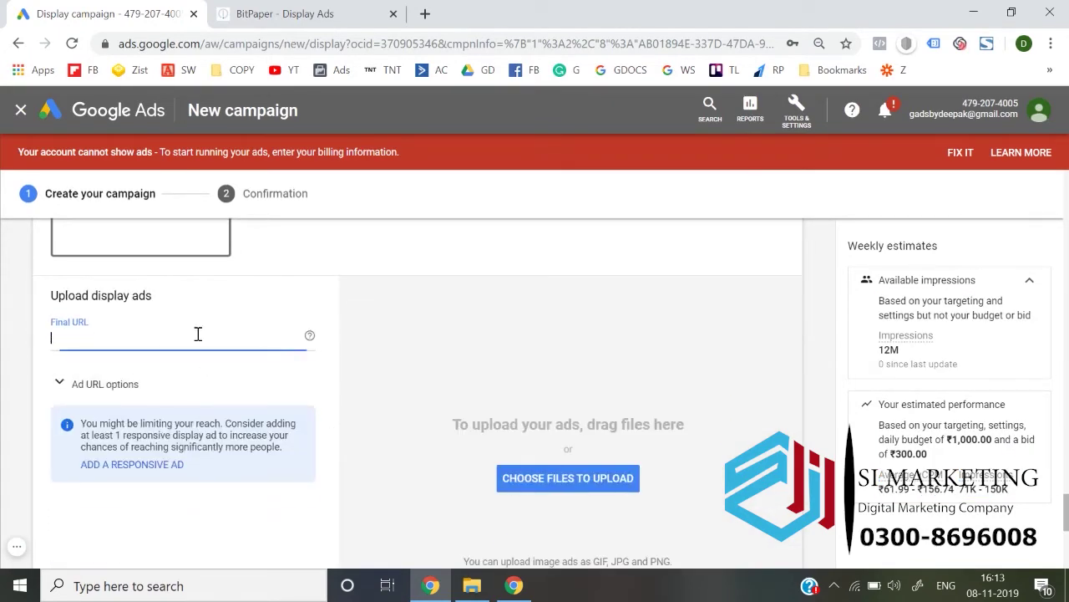
text(http://wpc)
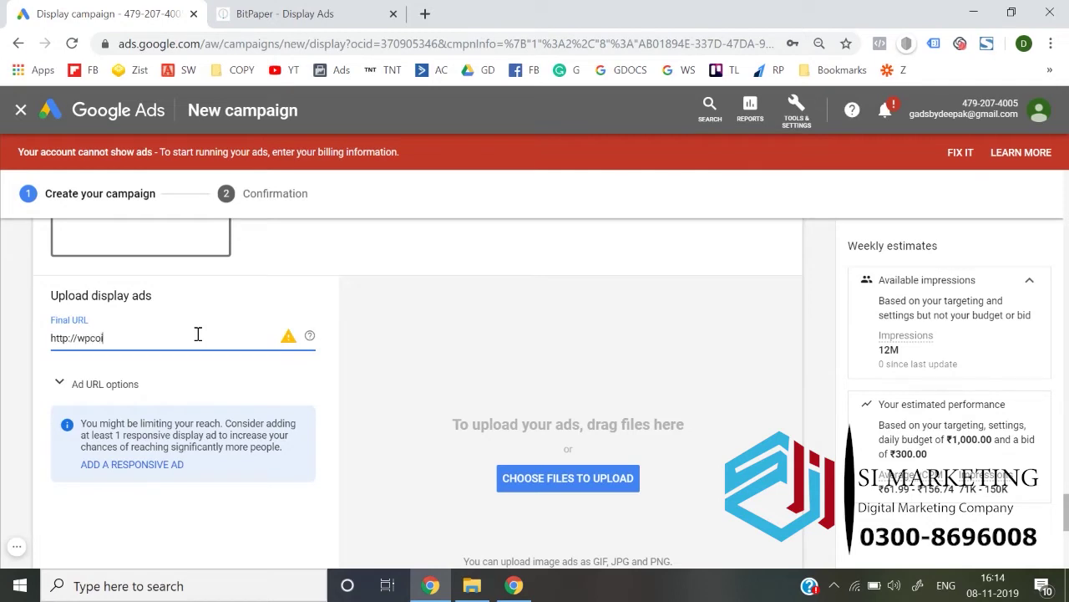
text(oursedeepak.com)
Upload all banner images from the Display banners folder as display ads.
click(601, 485)
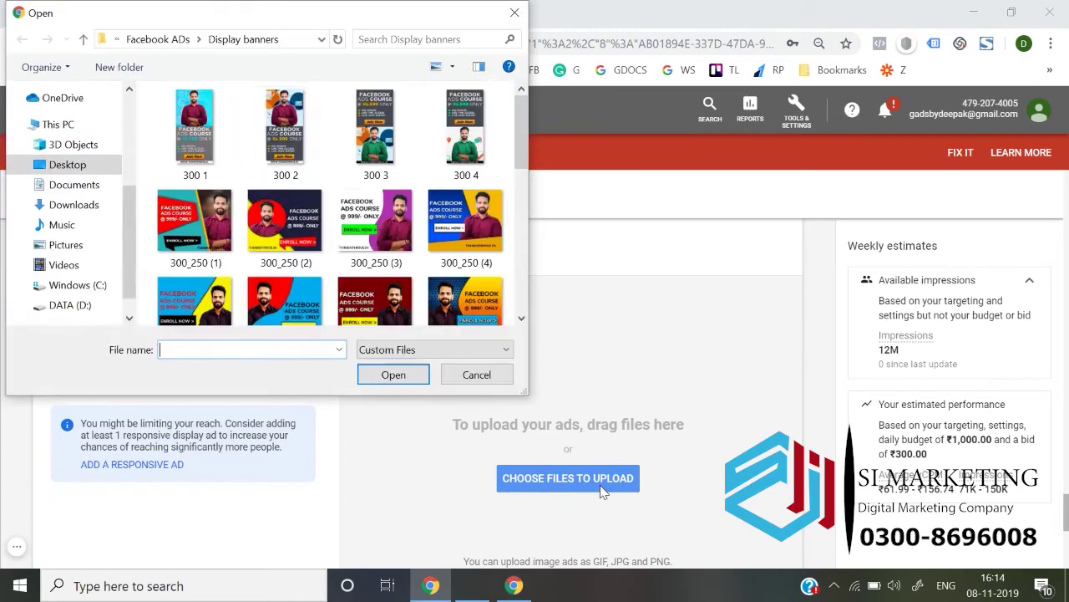
click(284, 167)
key(ctrl+a)
key(Return)
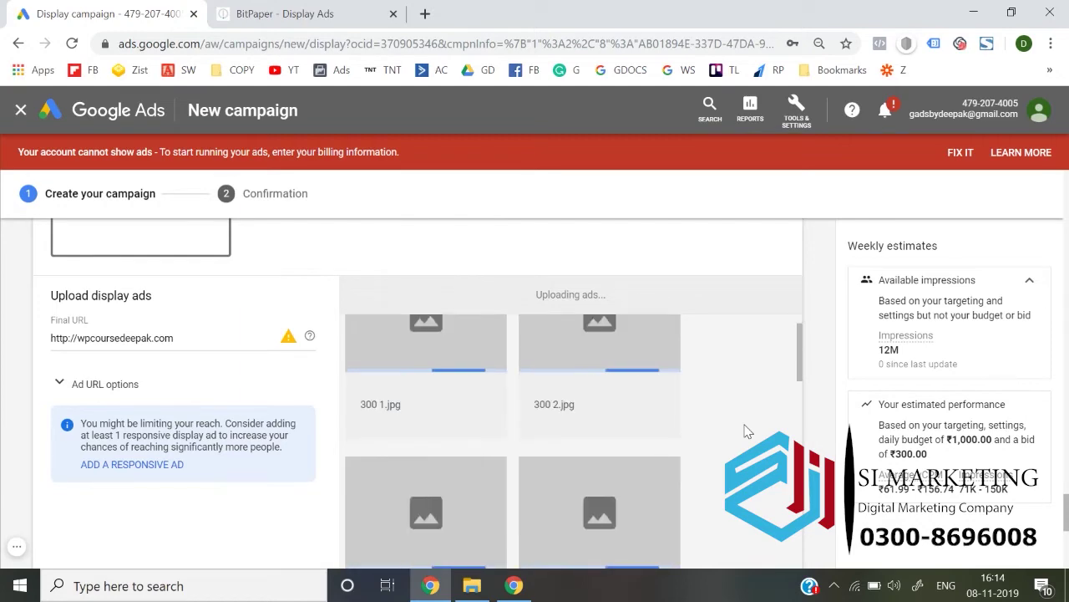
click(69, 338)
text(s)
click(198, 387)
scroll(589, 495, down, 5)
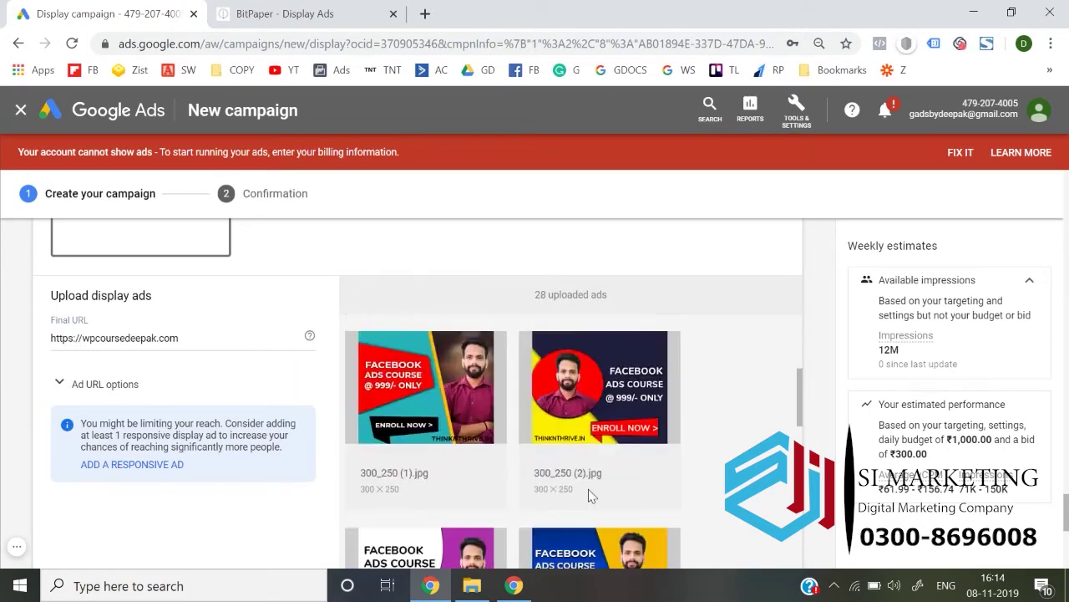
scroll(589, 495, down, 5)
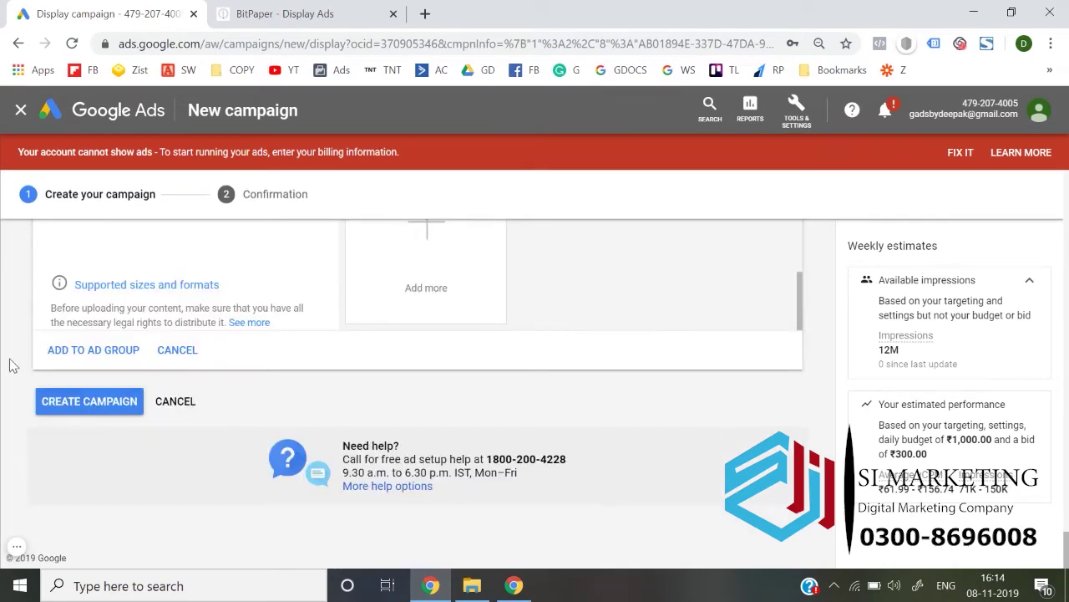
Create the campaign, continue past its confirmation summary, and open the protein campaign from the list of all campaigns.
click(88, 403)
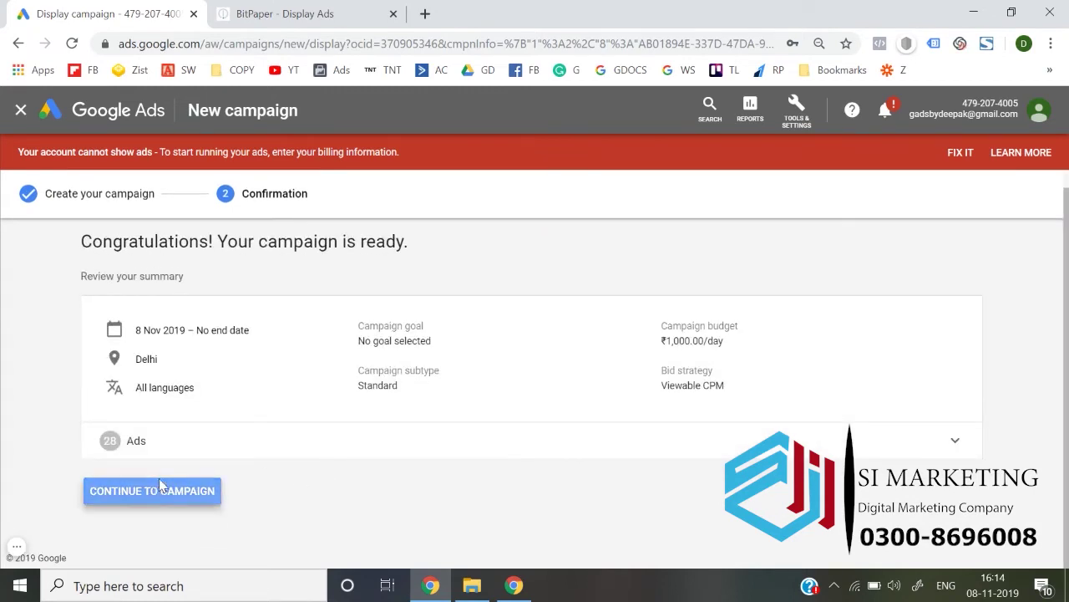
click(159, 484)
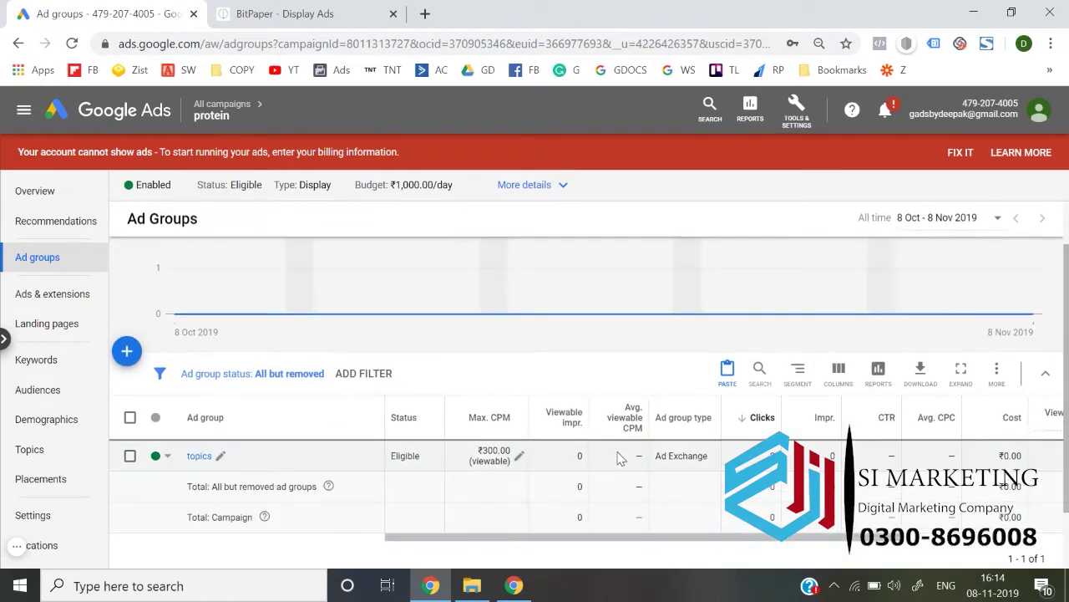
click(138, 121)
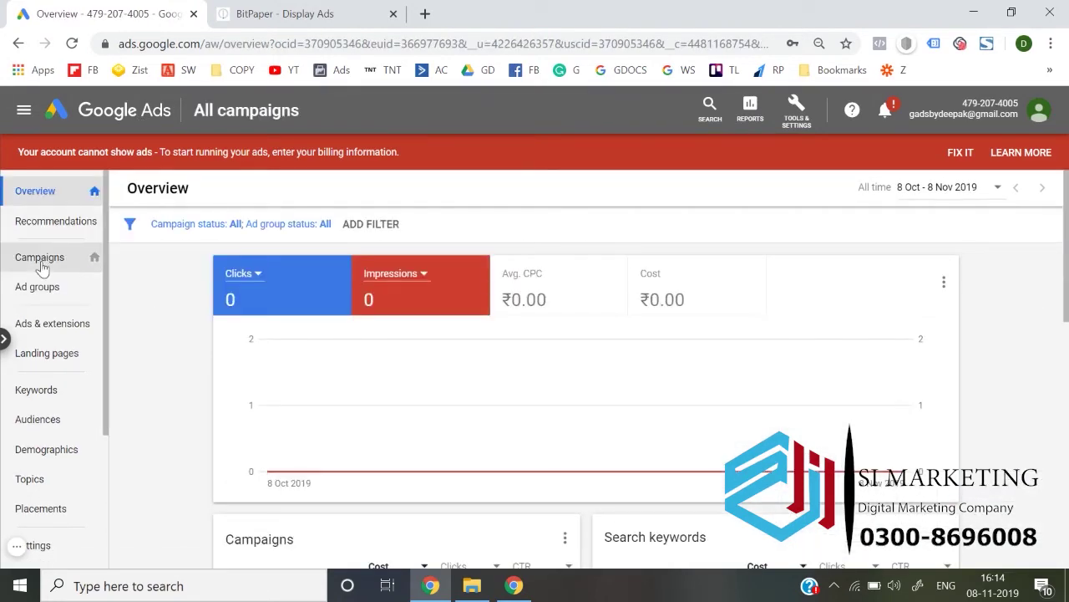
click(40, 262)
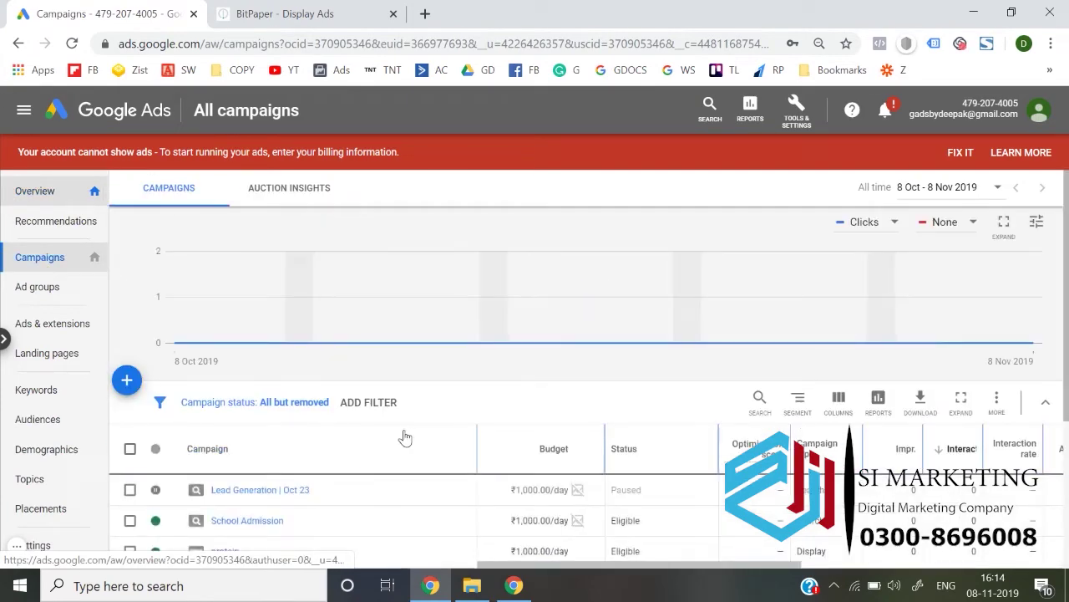
scroll(406, 436, down, 1)
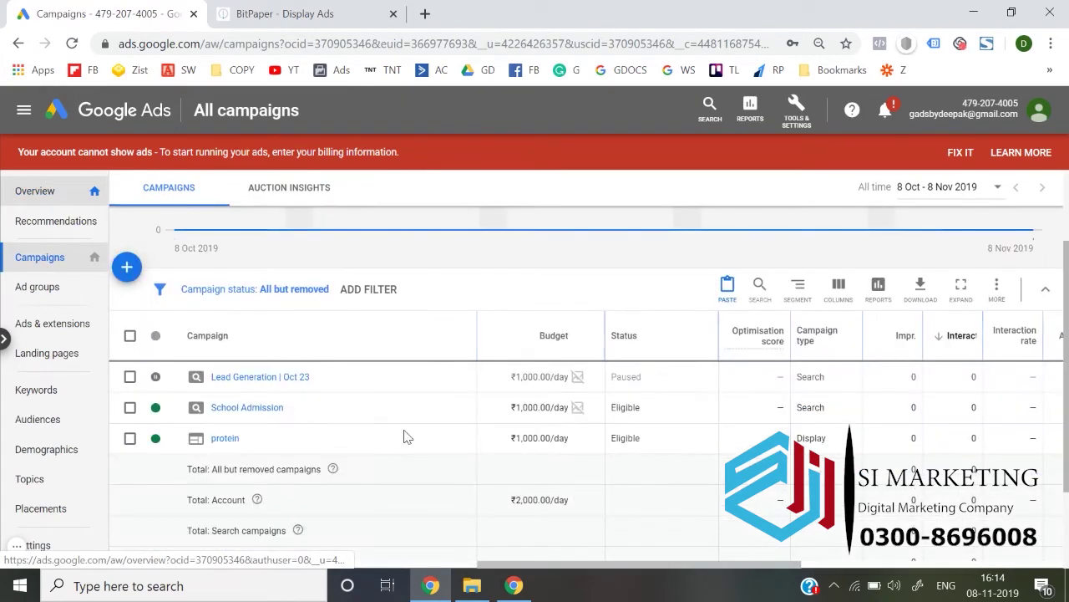
click(224, 439)
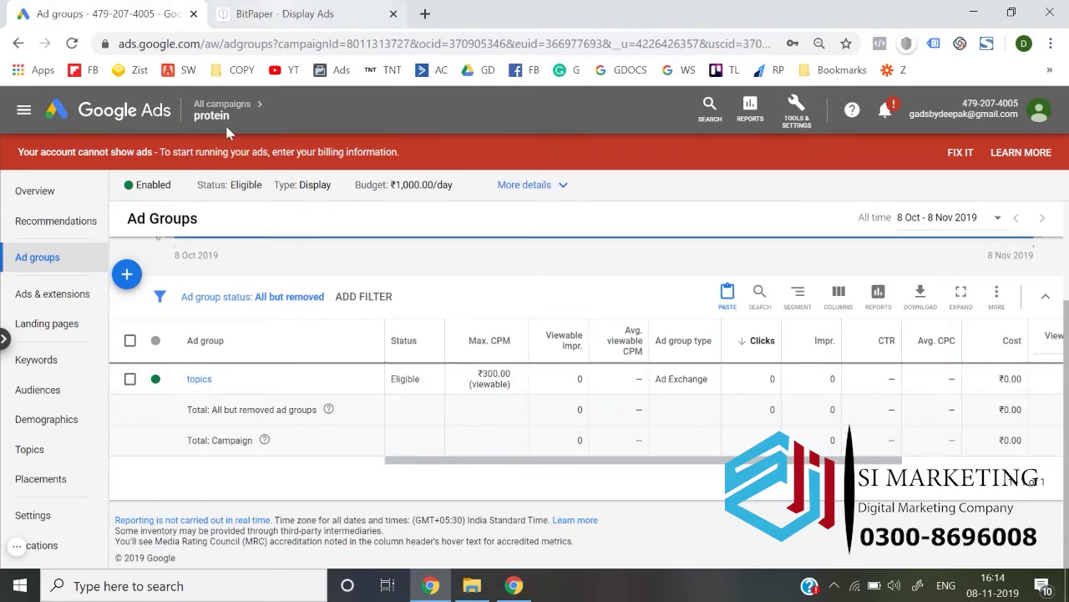
Switch to the BitPaper notes, underline Placement in the ad group list, and return to Google Ads.
click(289, 8)
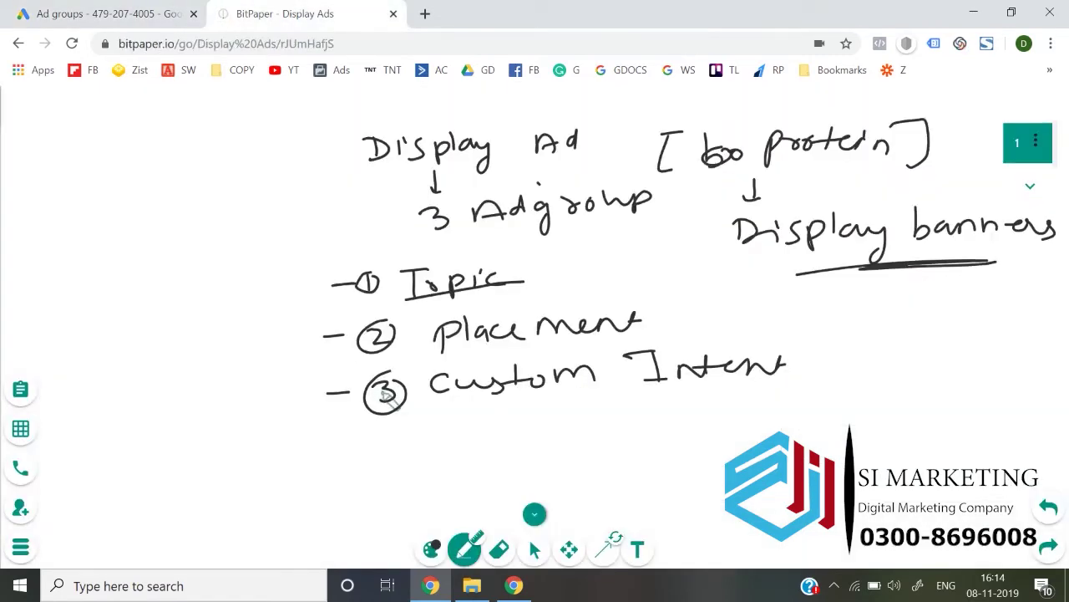
drag(443, 372, 679, 357)
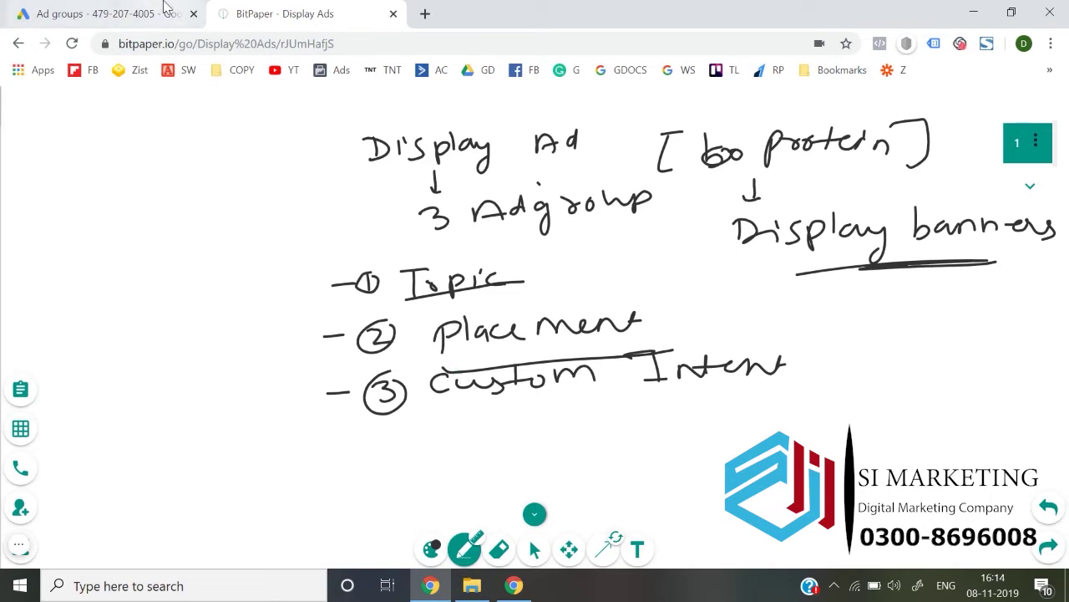
click(100, 14)
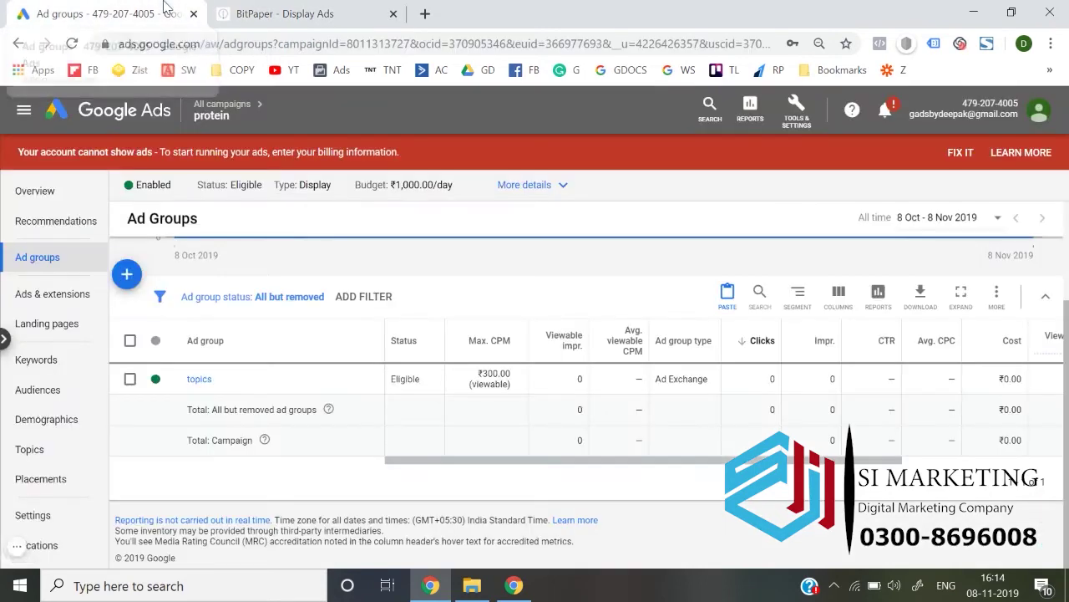
Copy the topics ad group and paste the duplicate into the protein campaign.
click(131, 379)
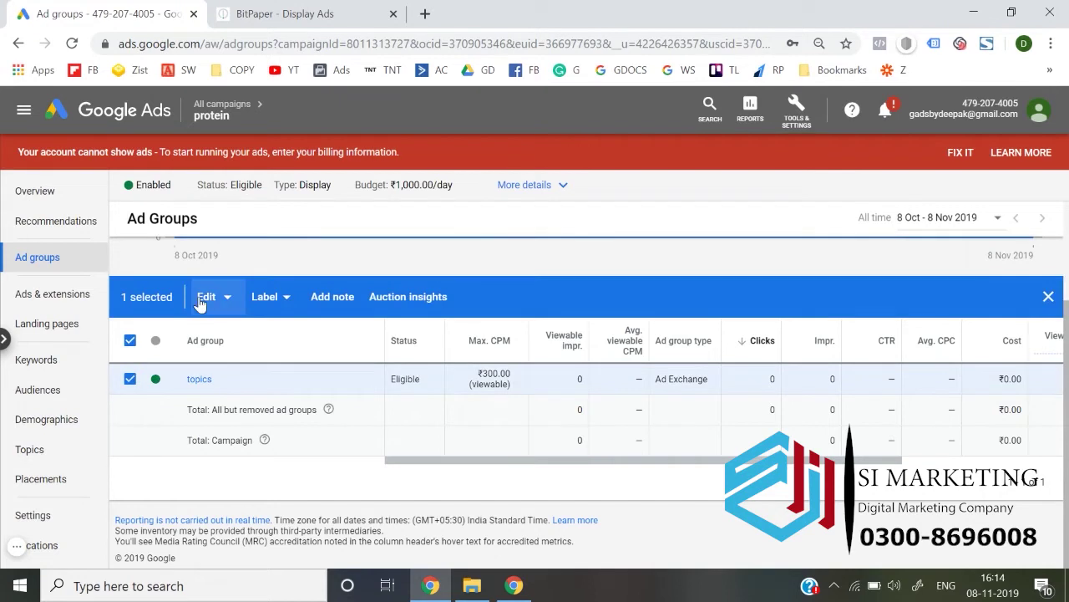
click(210, 301)
click(205, 340)
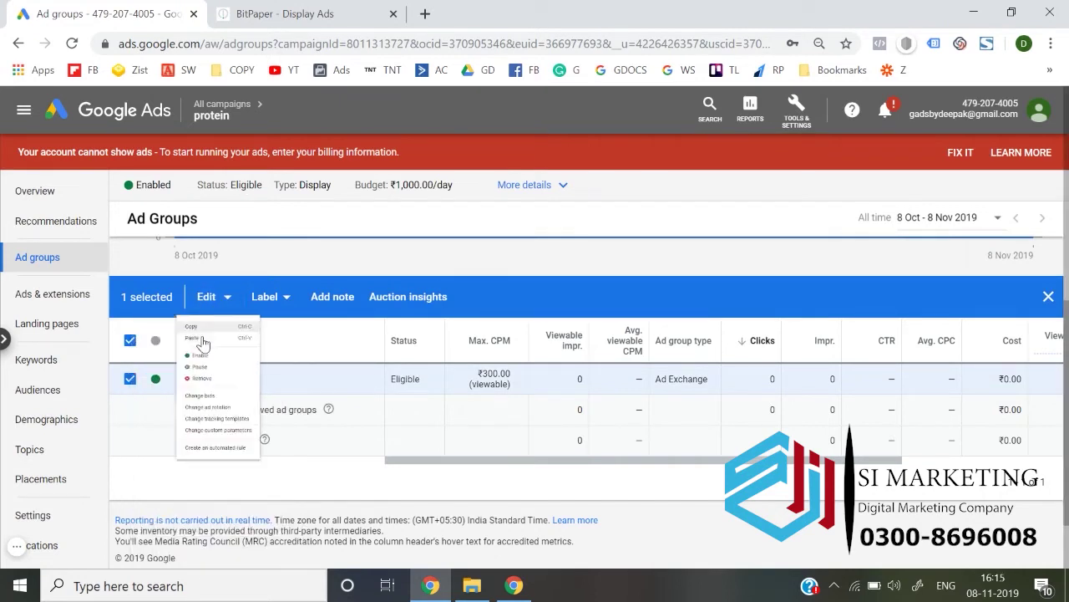
click(129, 380)
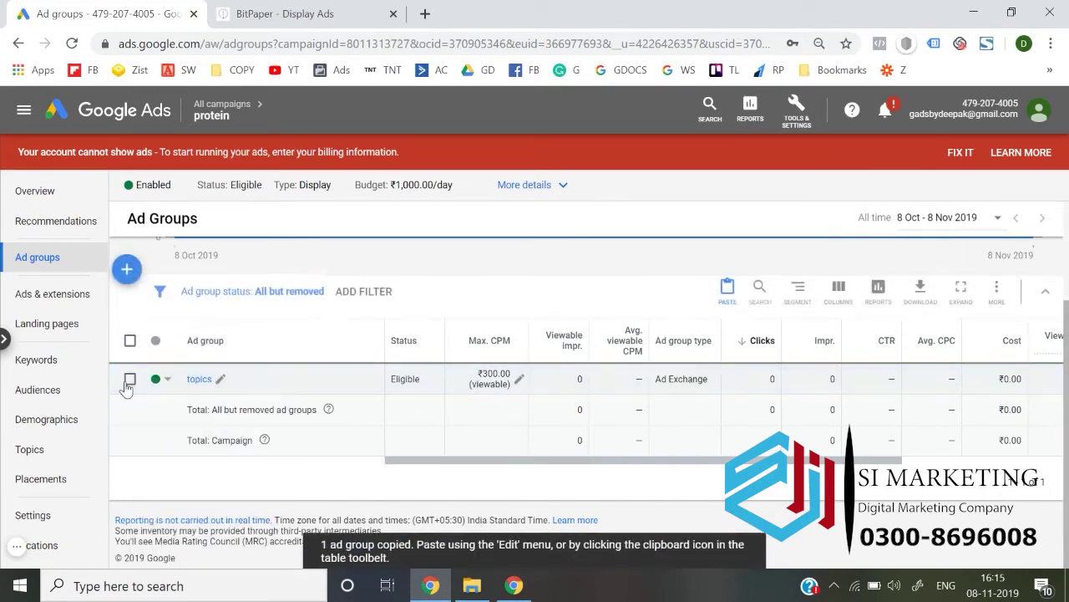
click(727, 294)
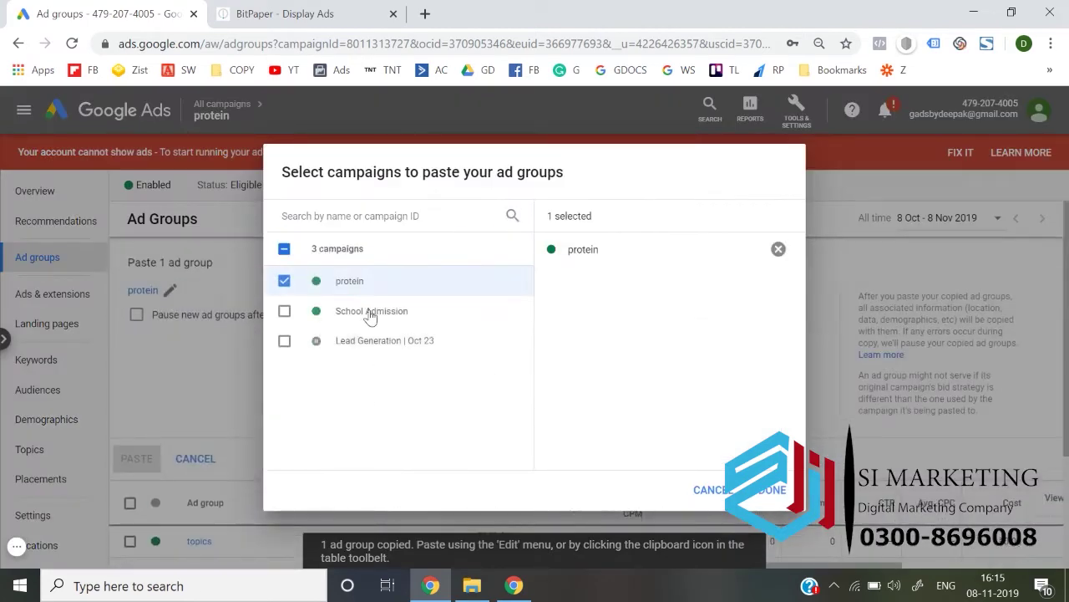
click(774, 490)
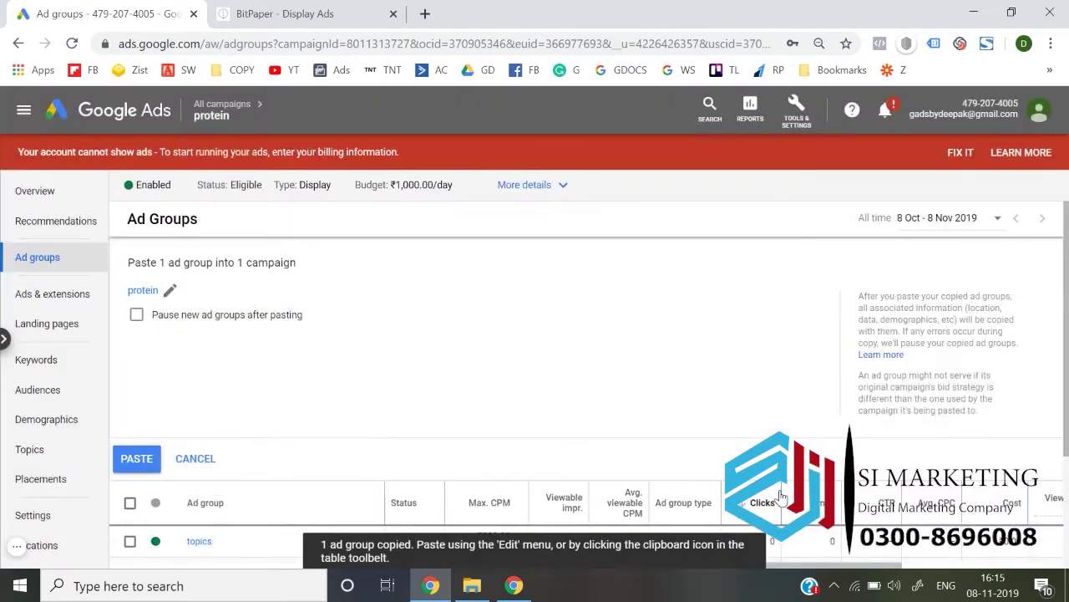
click(137, 459)
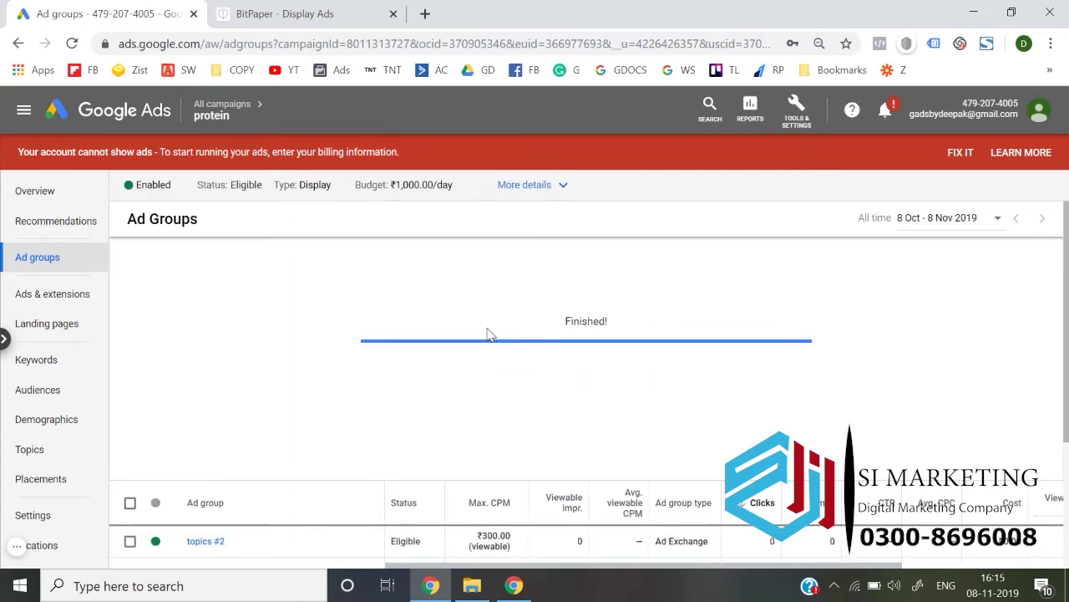
Rename the duplicated ad group as placement.
scroll(490, 335, down, 3)
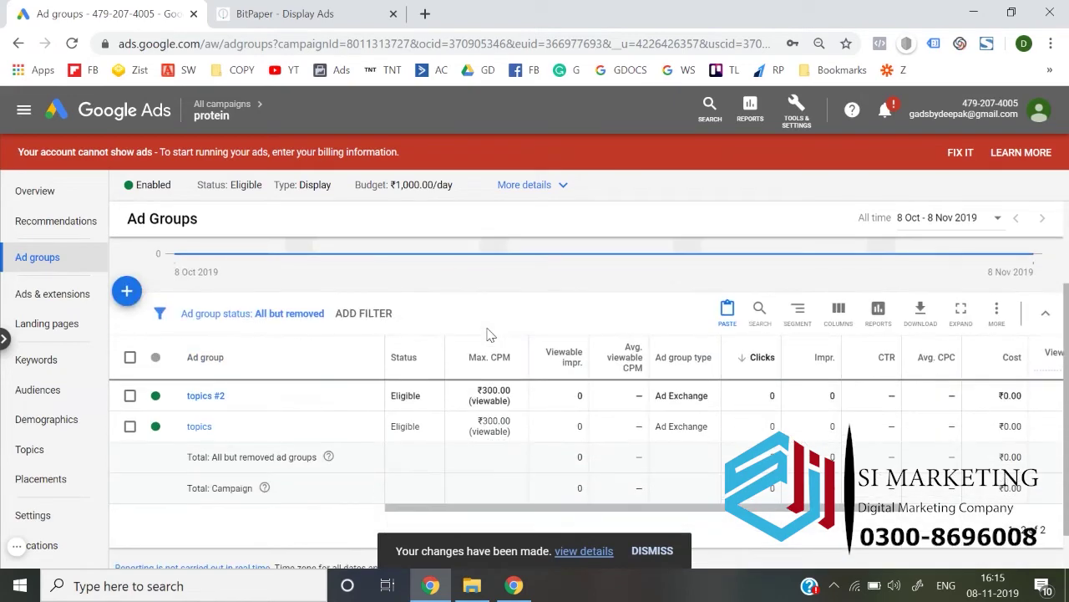
click(234, 396)
key(ctrl+a)
text(placement)
key(Return)
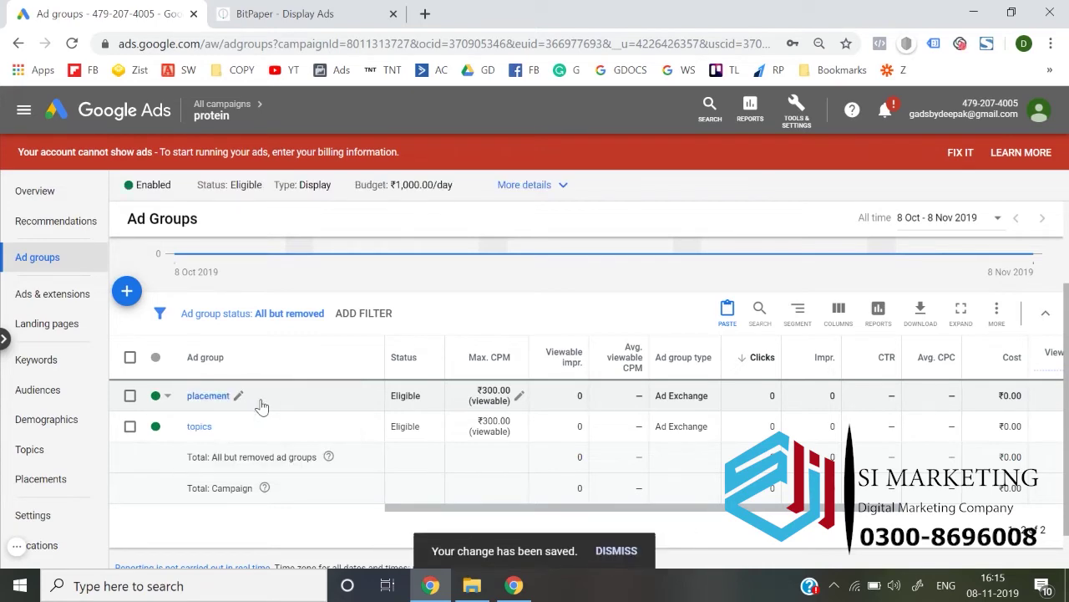
Open the placement ad group and permanently remove all its copied topics.
click(208, 396)
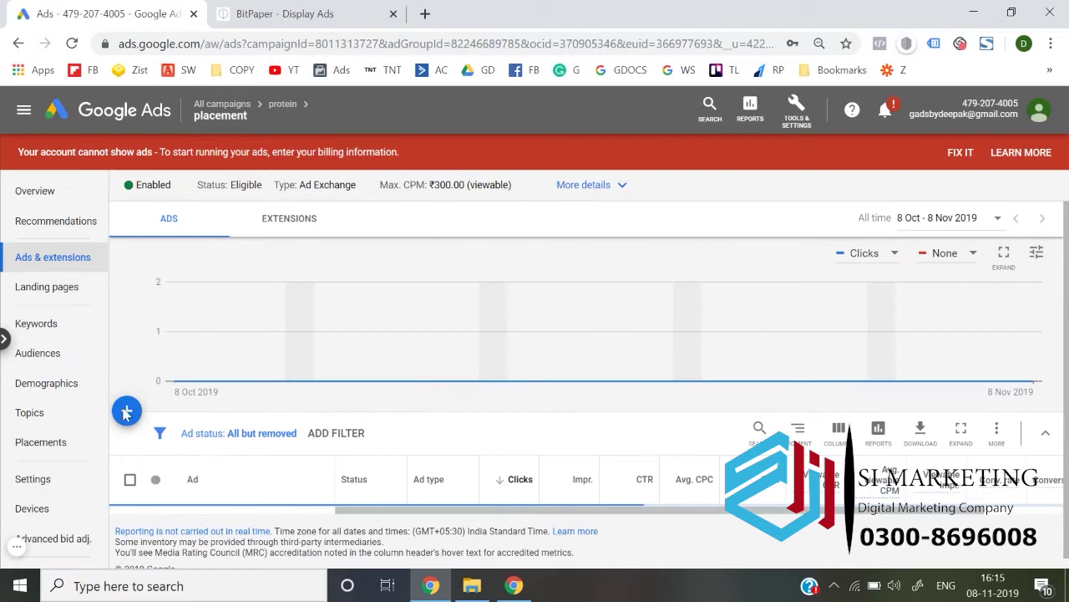
click(41, 423)
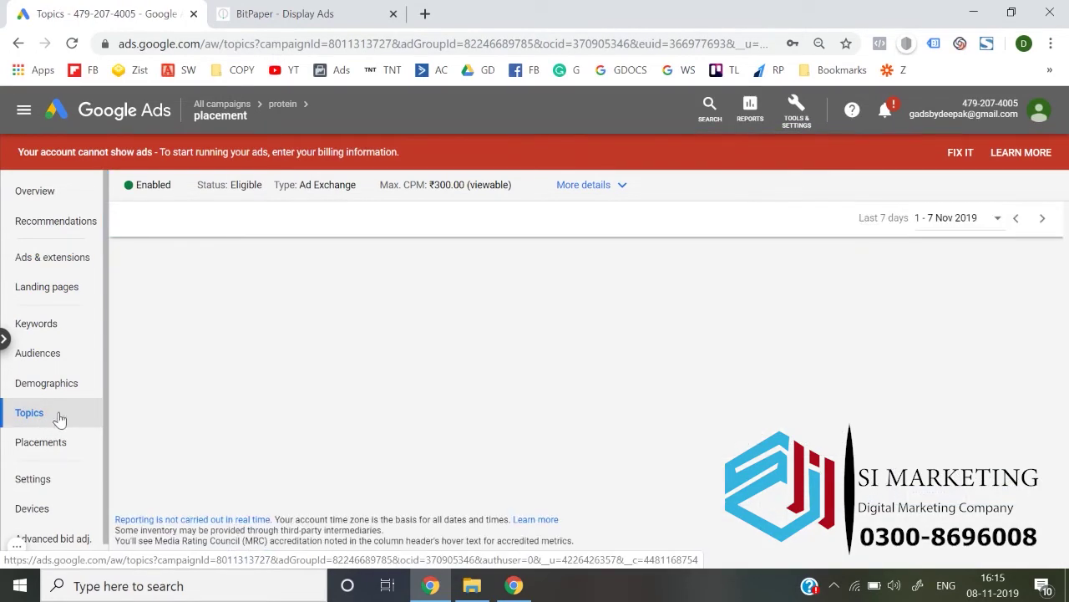
scroll(234, 447, down, 2)
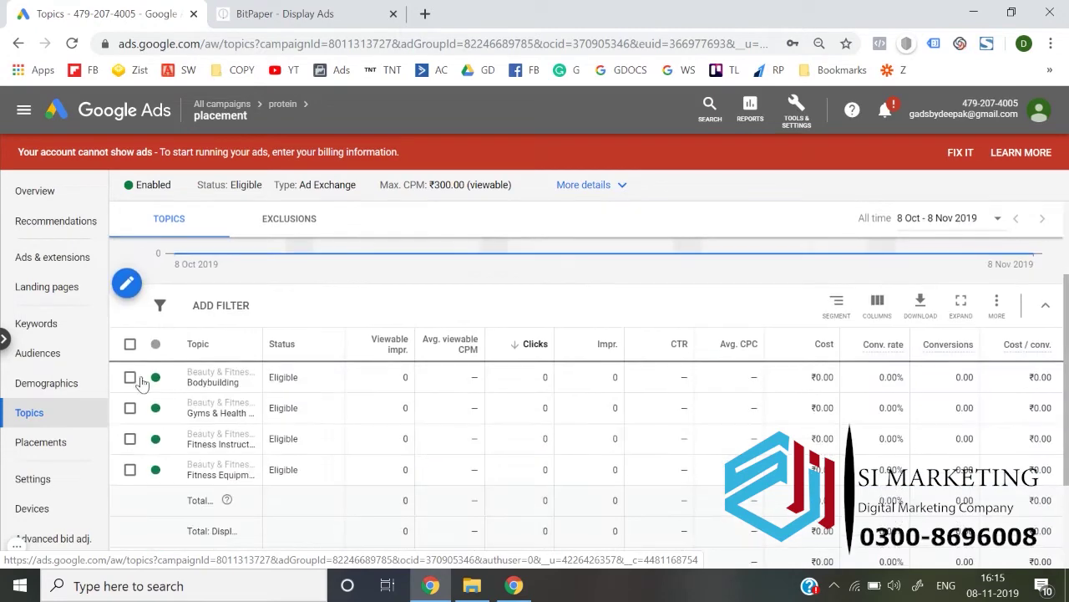
click(129, 343)
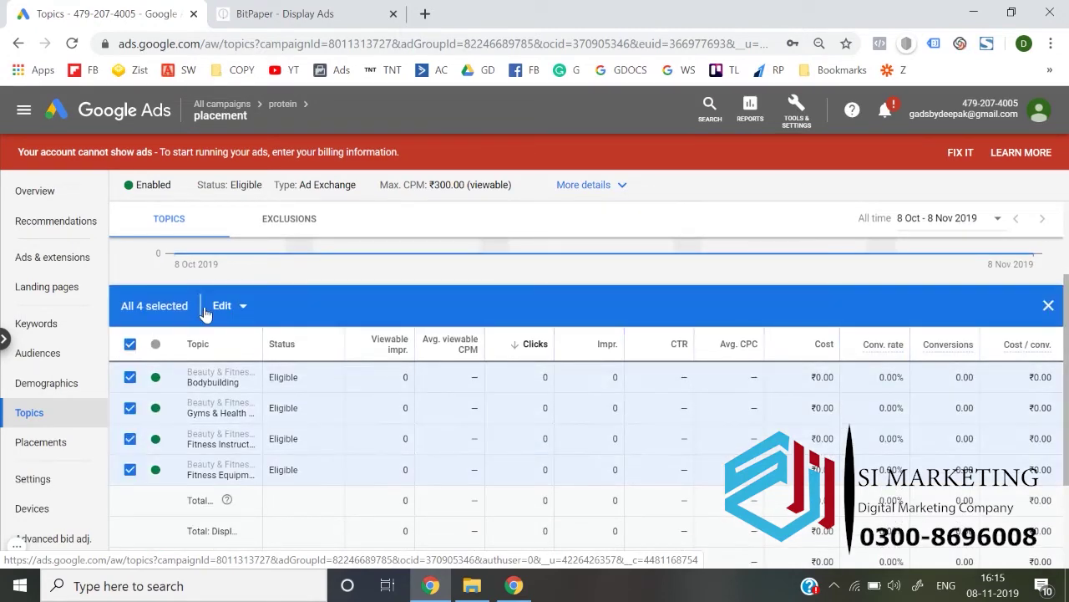
click(224, 308)
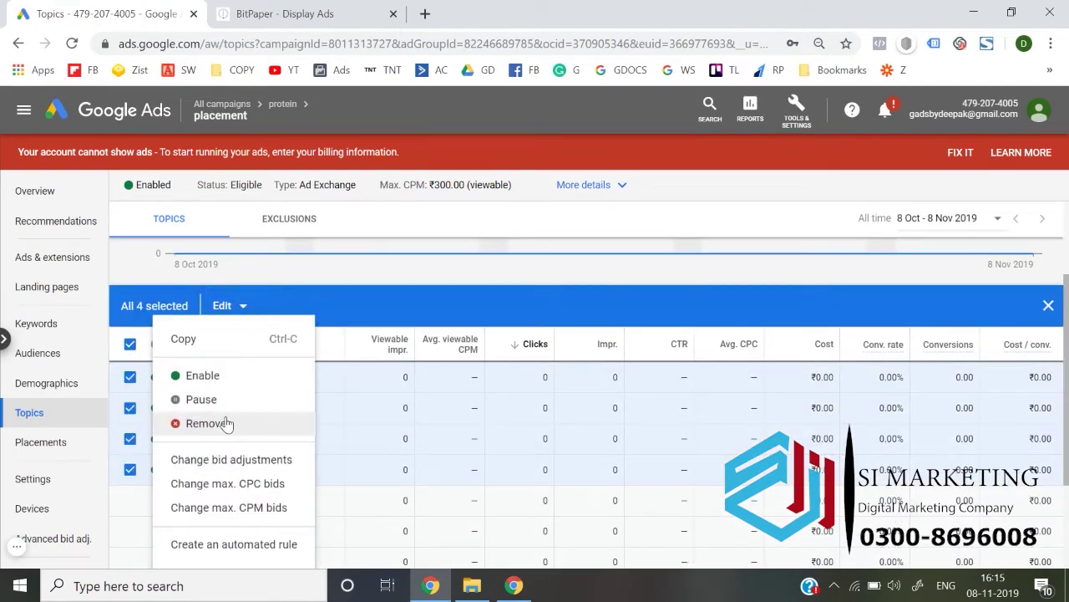
click(227, 424)
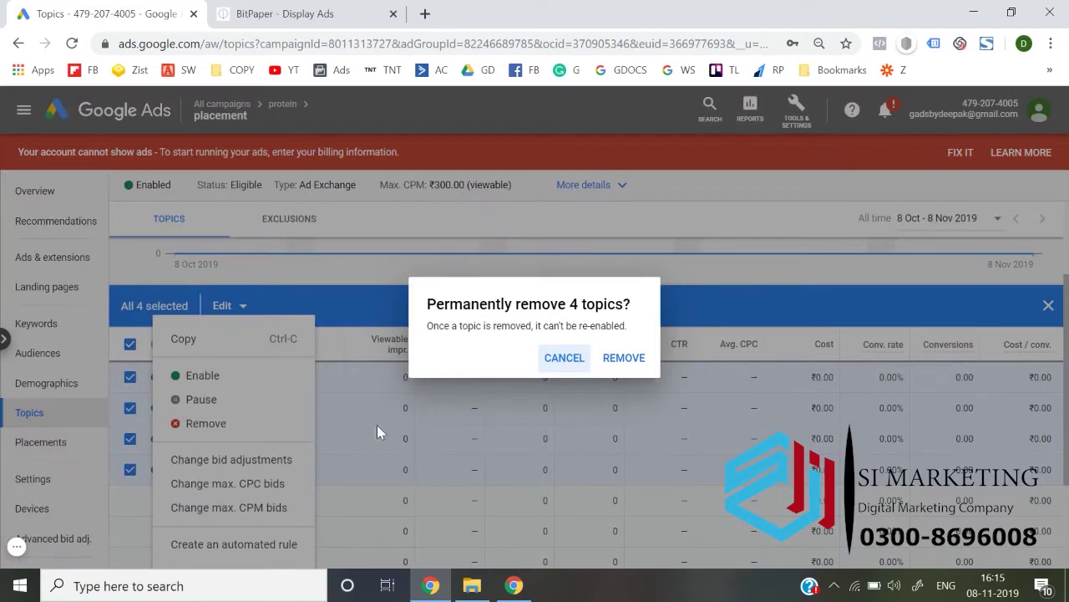
click(623, 358)
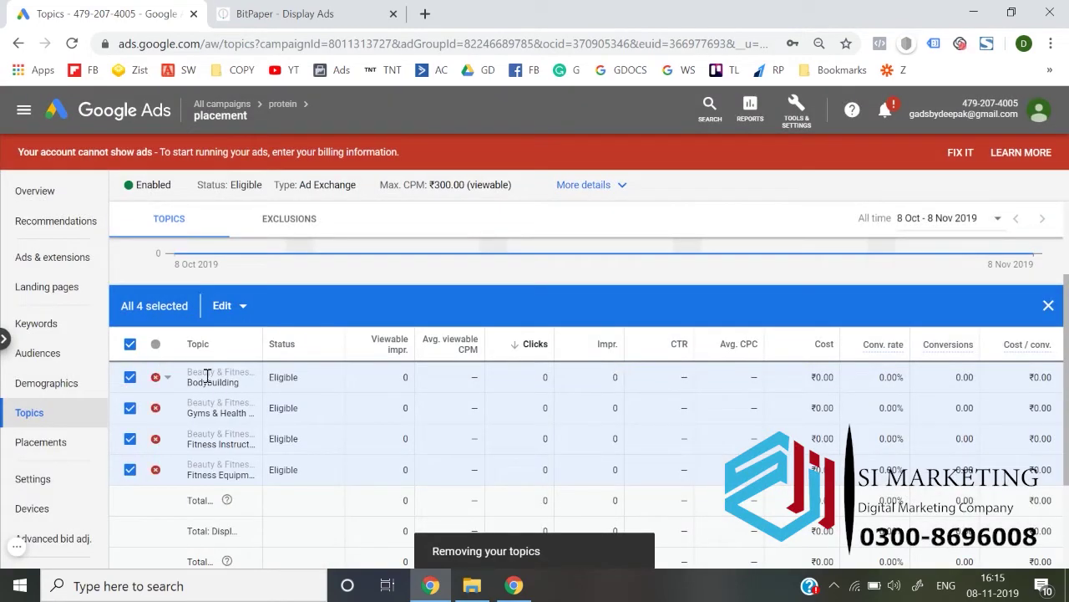
click(129, 346)
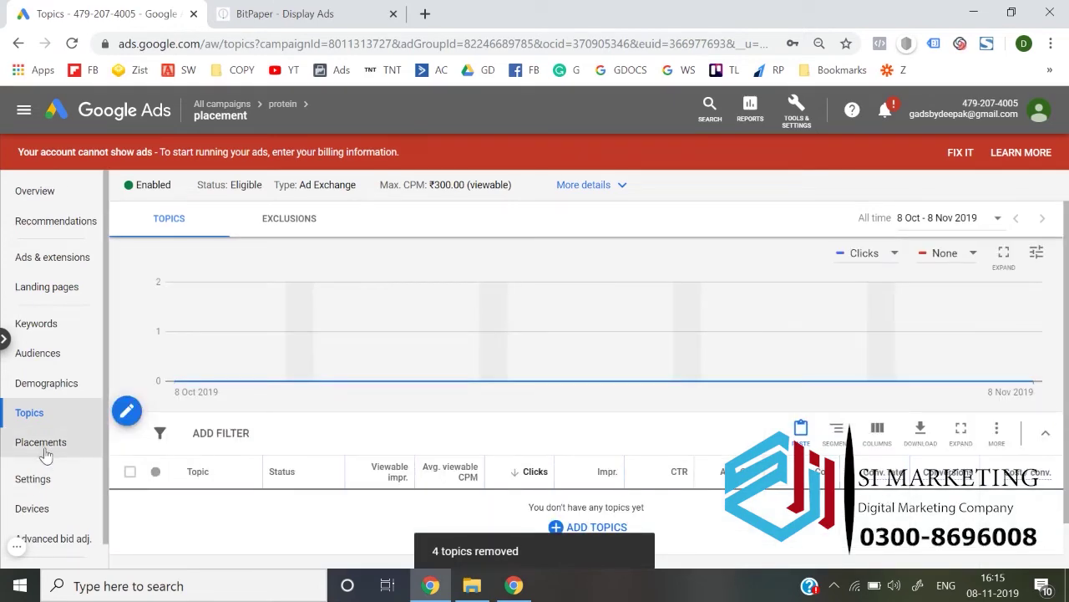
Start adding placements to the placement ad group.
click(40, 448)
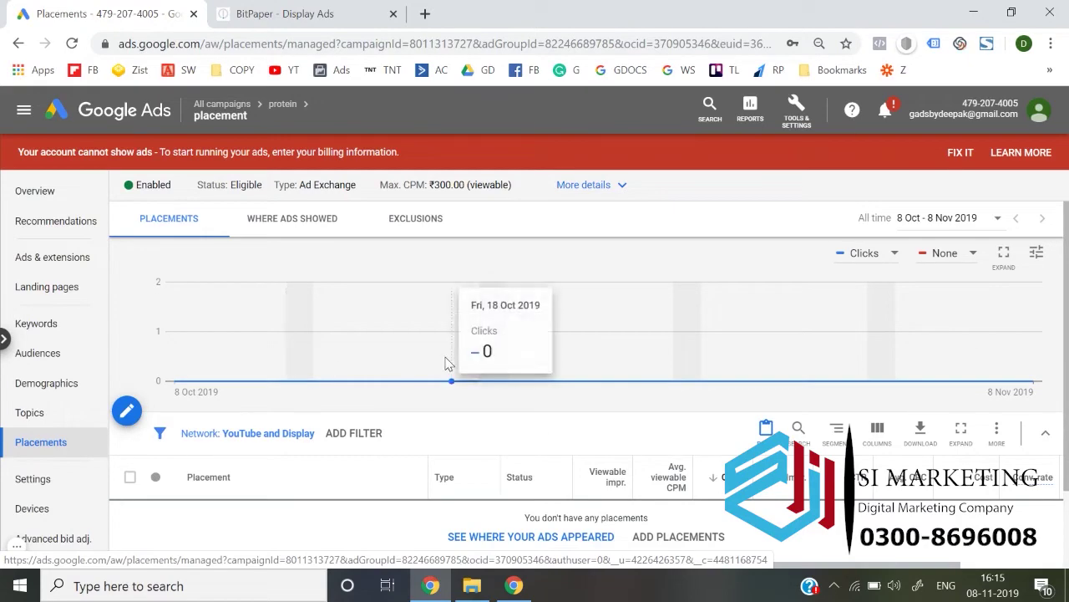
scroll(448, 368, down, 1)
click(678, 443)
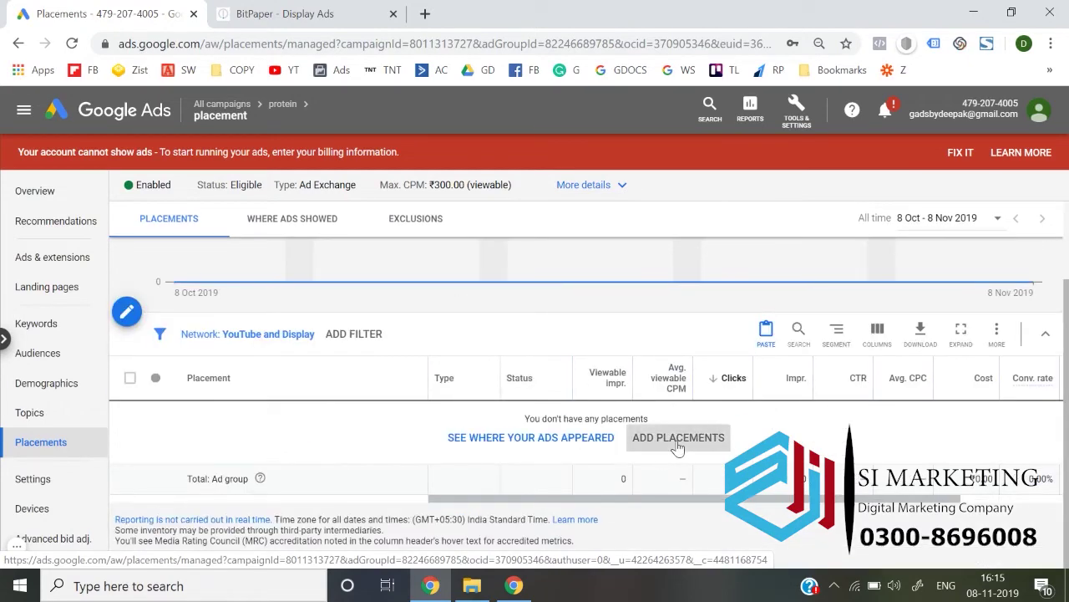
scroll(357, 348, down, 1)
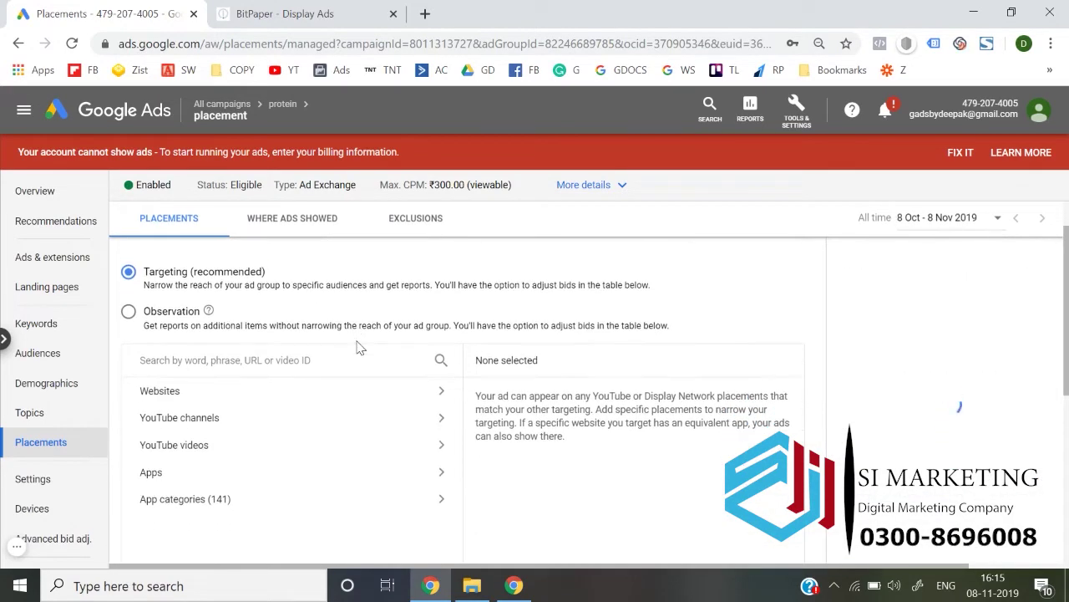
click(211, 358)
text(bod)
key(Escape)
key(ctrl+a)
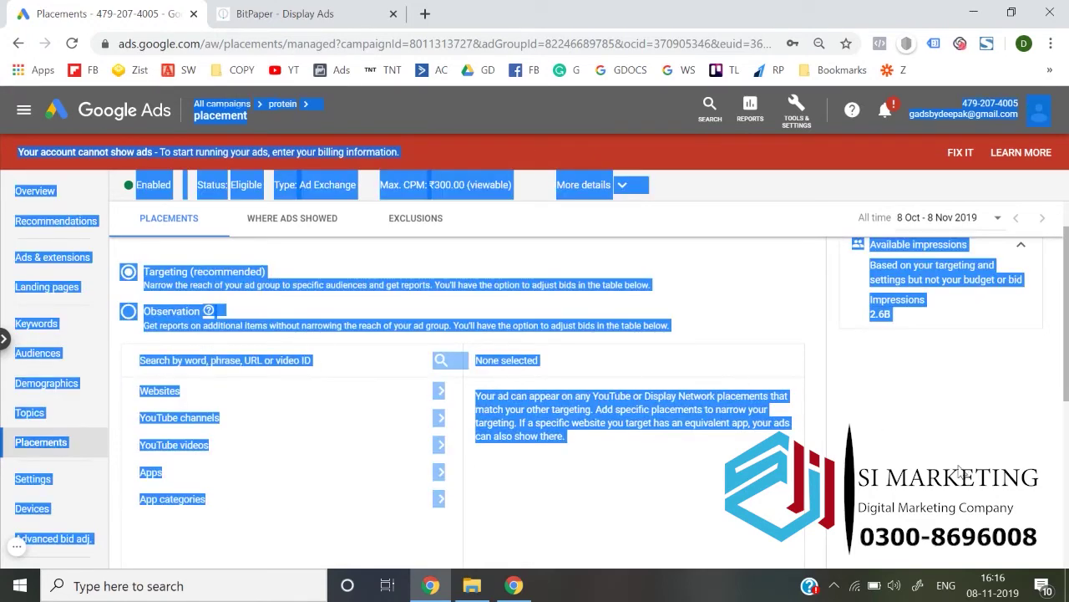
click(961, 472)
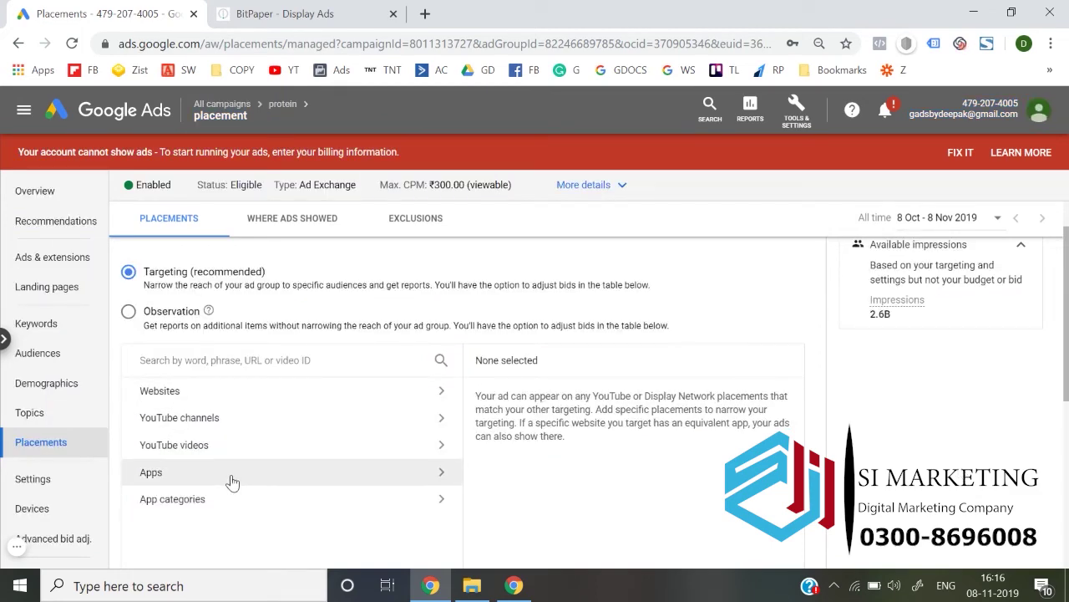
Search placements for bodybuilding and select the websites all-bodybuilding.com, the-bodybuilding-blog.com and sportsrec.com::Sports articles, Top right.
click(171, 364)
text(bodybuilding)
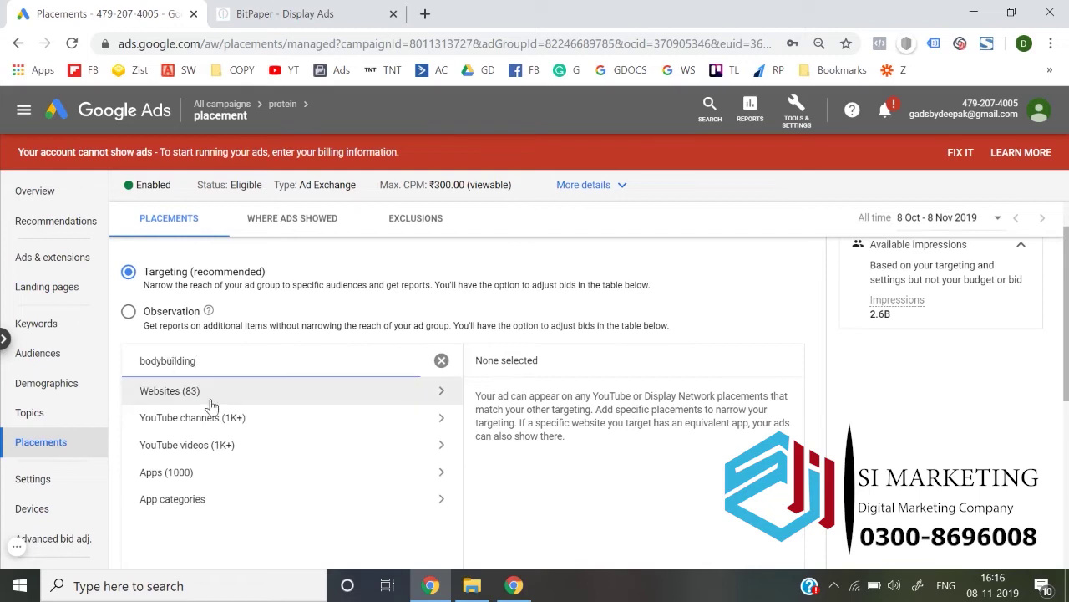
click(211, 401)
click(147, 427)
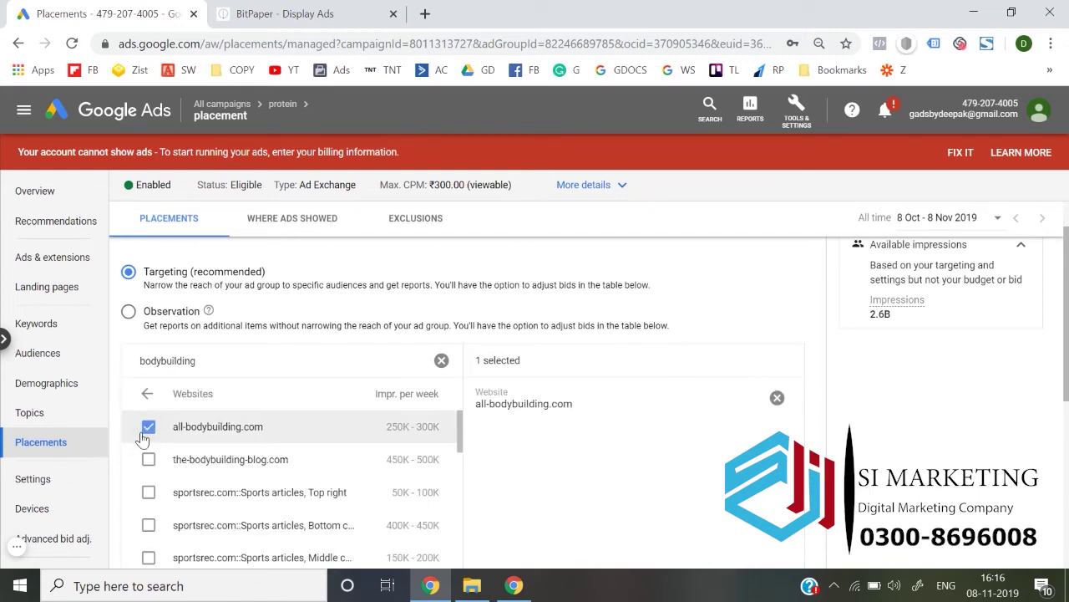
click(148, 458)
click(148, 492)
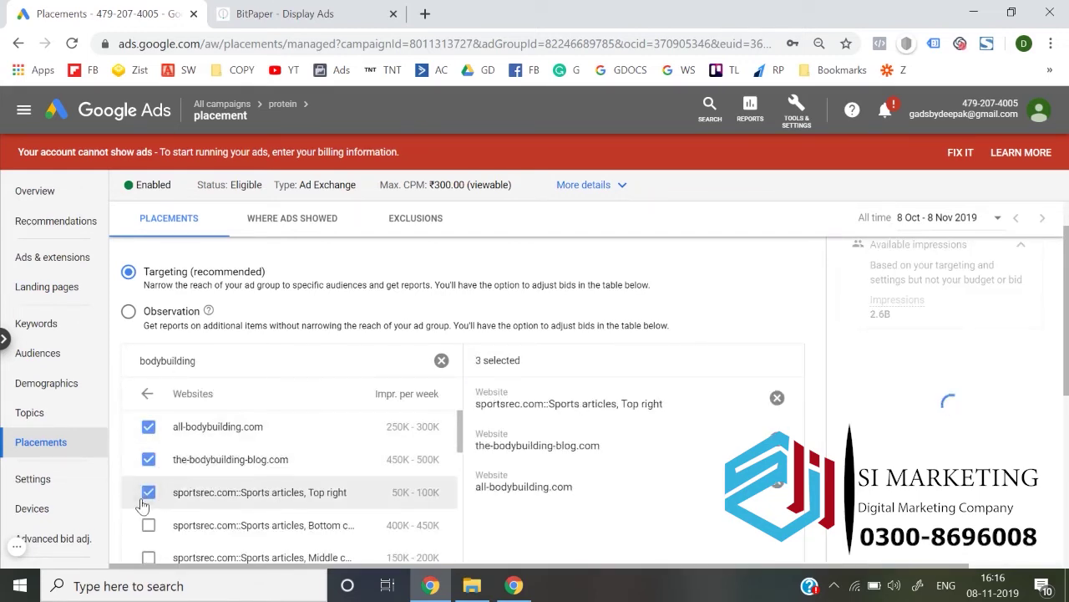
Add the websites fitnessandpower.com, muscleandfitness.com, breakingmuscle.com, oxygenmag.com and t-nation.com to the selected placements.
scroll(144, 505, down, 2)
click(148, 480)
click(148, 513)
scroll(149, 516, down, 1)
click(148, 487)
click(149, 520)
scroll(148, 510, down, 1)
click(148, 481)
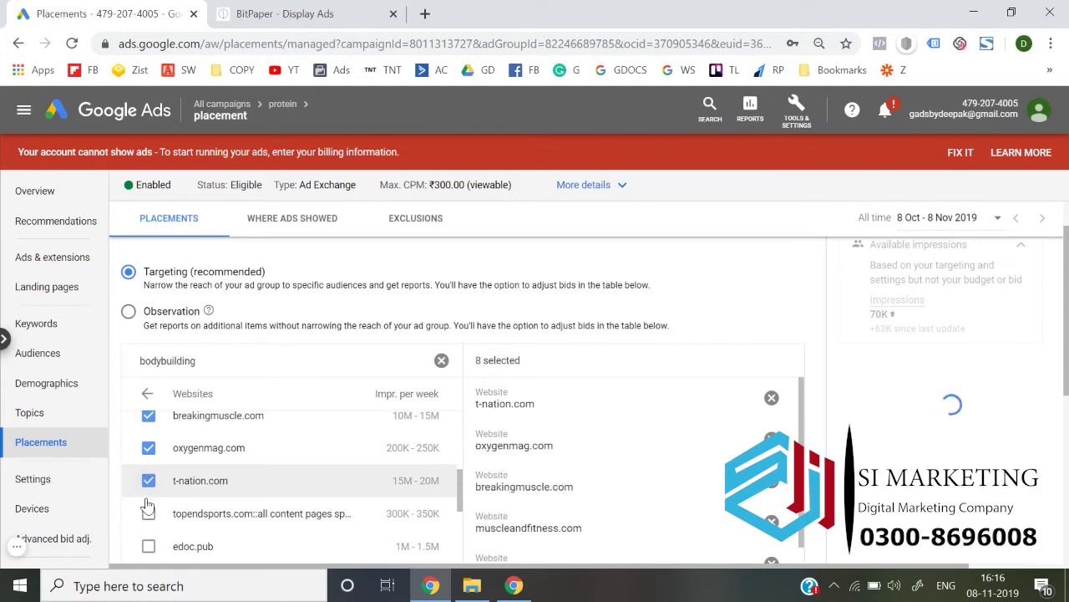
Add the websites oldschooltrainer.com, generationiron.com and liftvault.com to the selected placements.
scroll(146, 505, down, 2)
click(148, 484)
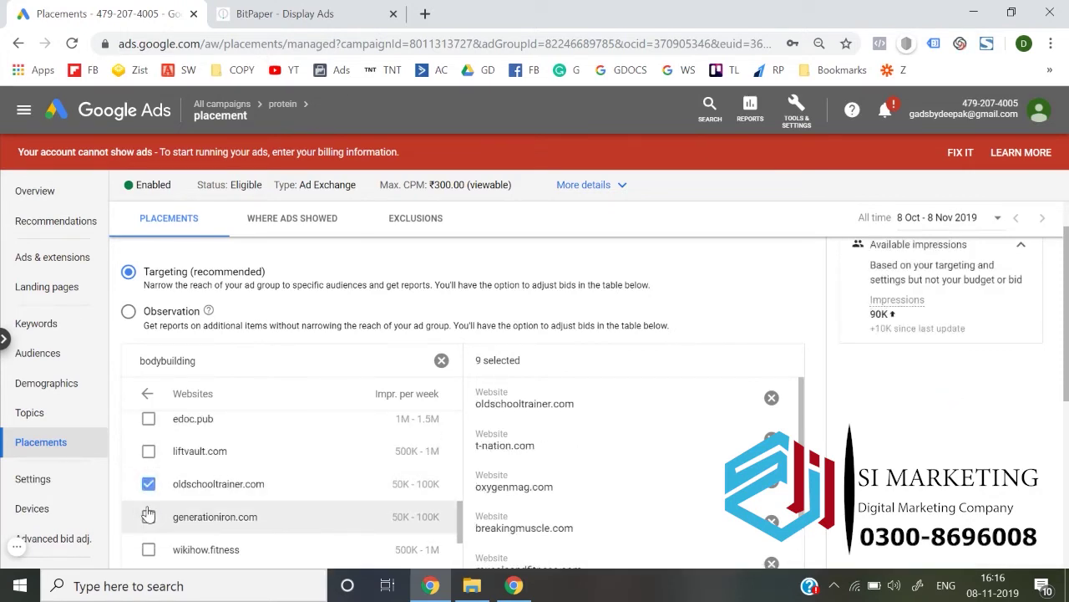
click(148, 517)
click(147, 451)
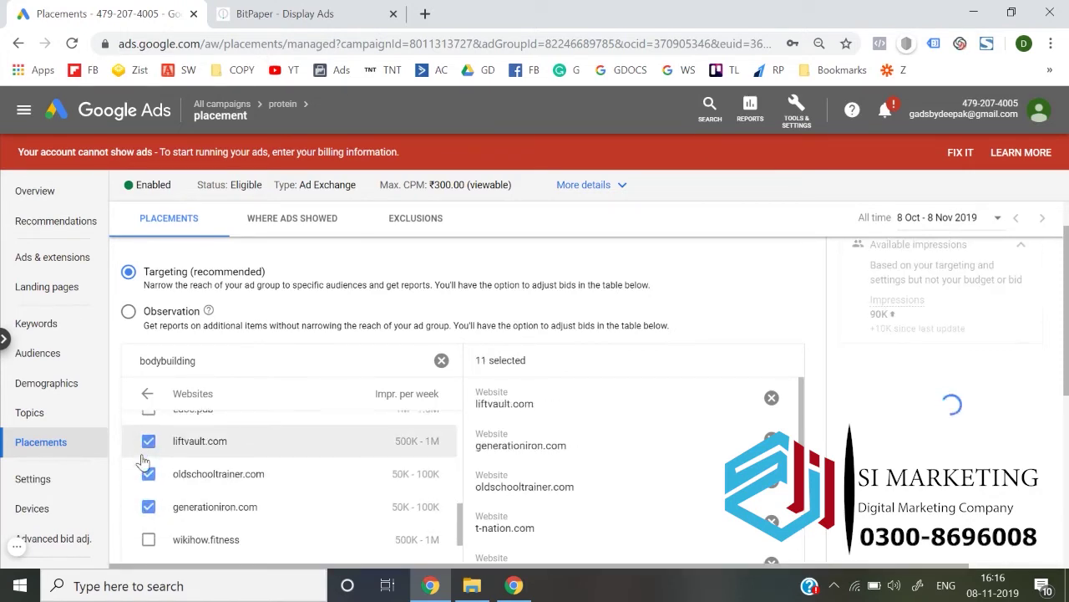
Add the websites barbend.com, wikihow.fitness, kingofthegym.com, darkironfitness.com and gymguider.com to the selected placements.
scroll(143, 461, down, 1)
click(148, 504)
click(151, 481)
scroll(153, 487, down, 1)
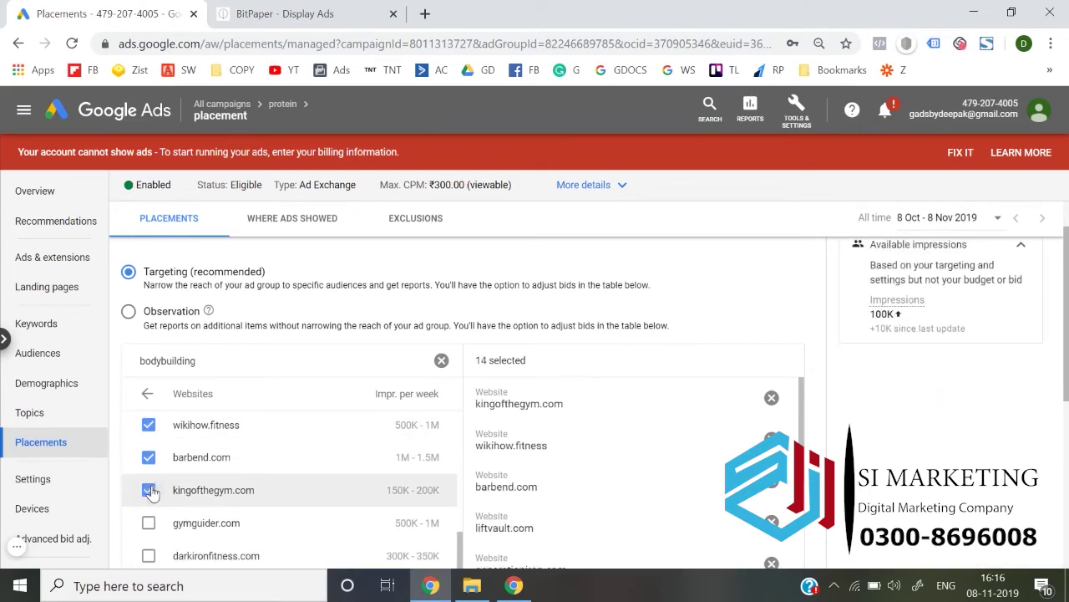
click(148, 490)
click(148, 555)
click(148, 523)
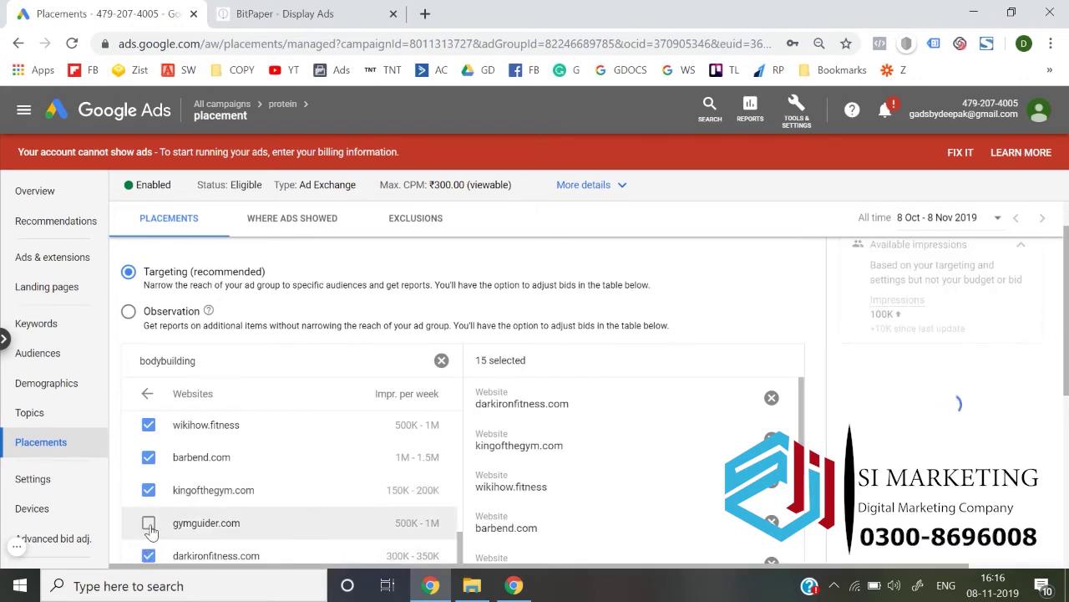
Select the YouTube channels Bodybuilding.com and Bodybuilding workout Routine And Diet planning as placements.
click(154, 408)
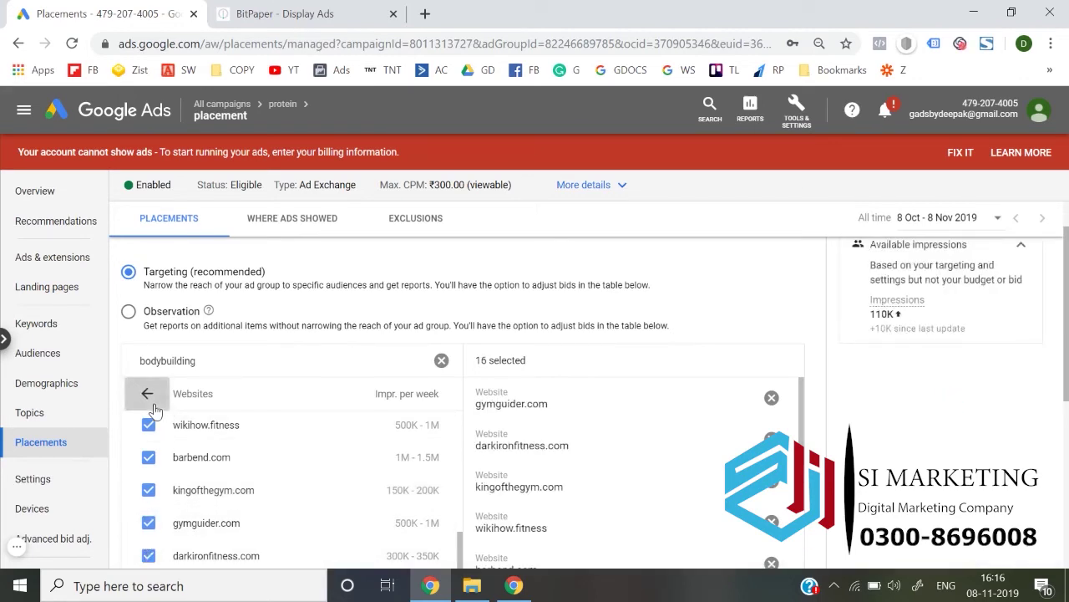
click(209, 430)
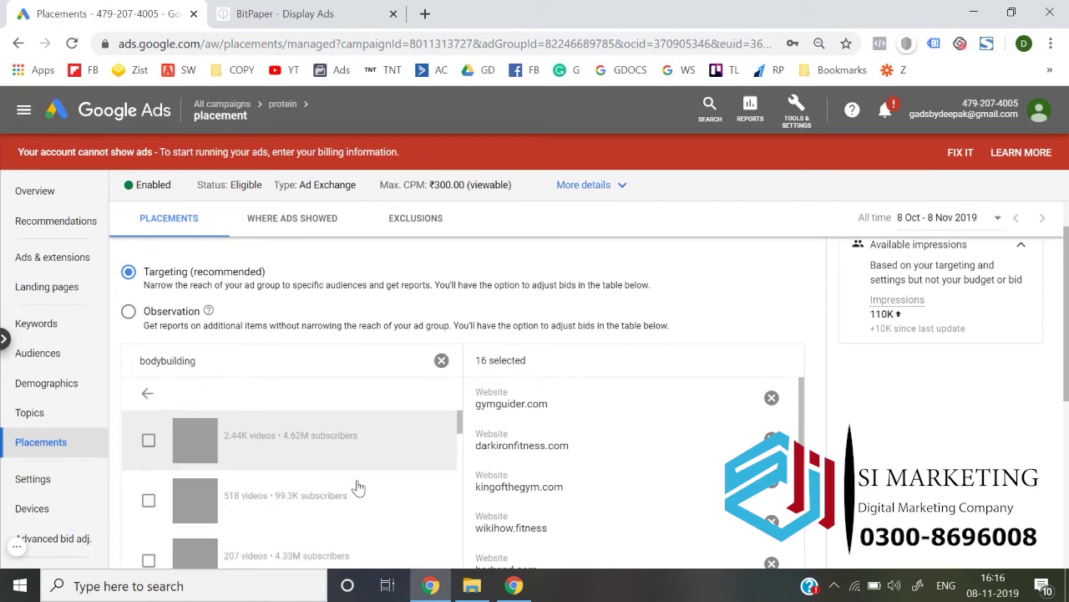
click(149, 445)
scroll(153, 455, down, 1)
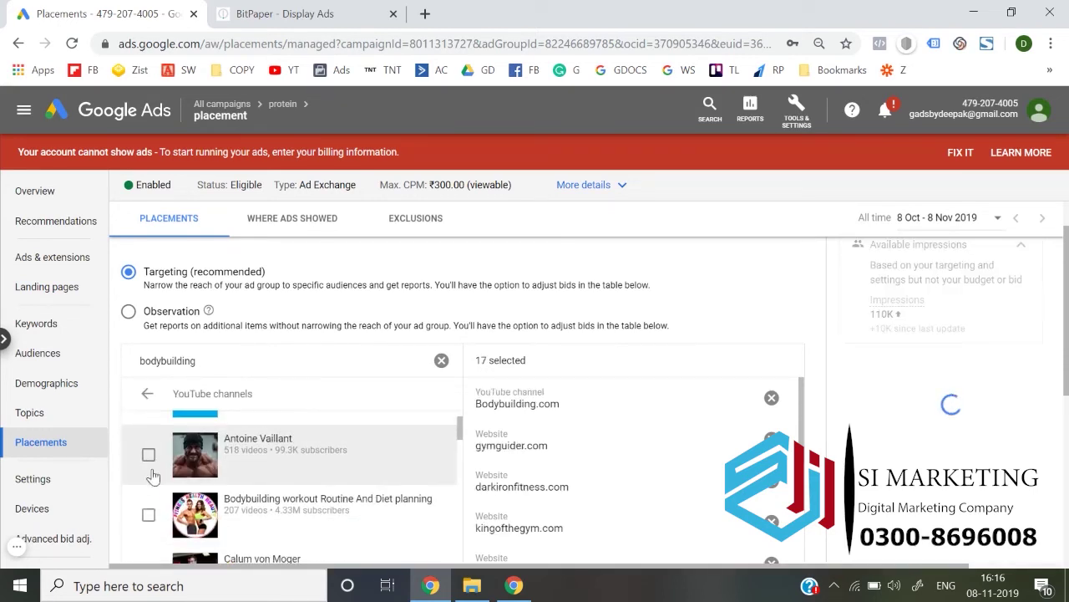
click(148, 511)
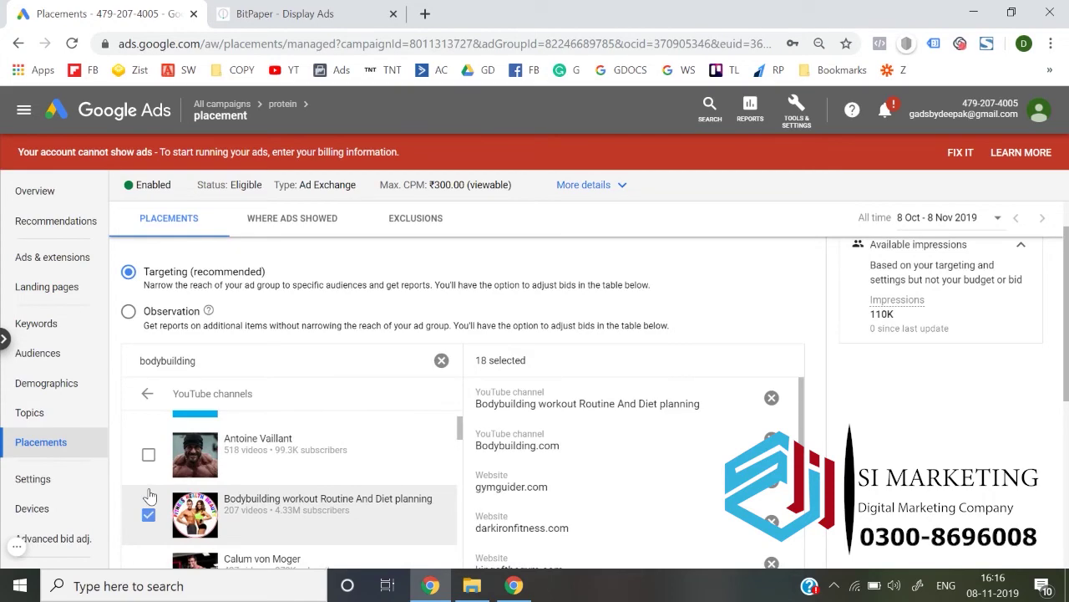
Save the selected websites and YouTube channels as placements of the placement ad group.
click(147, 394)
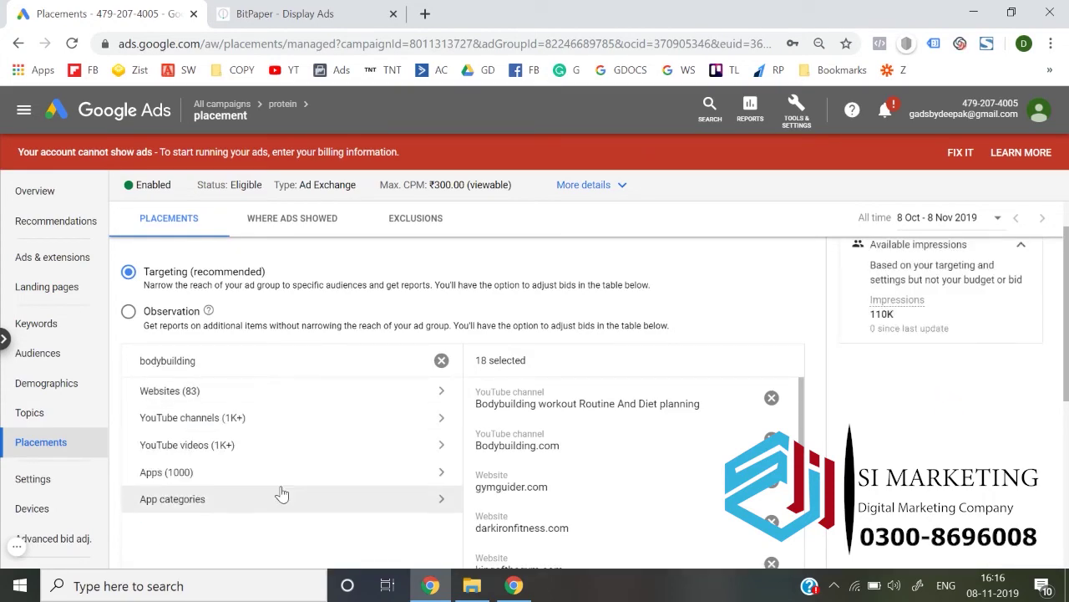
scroll(903, 452, down, 3)
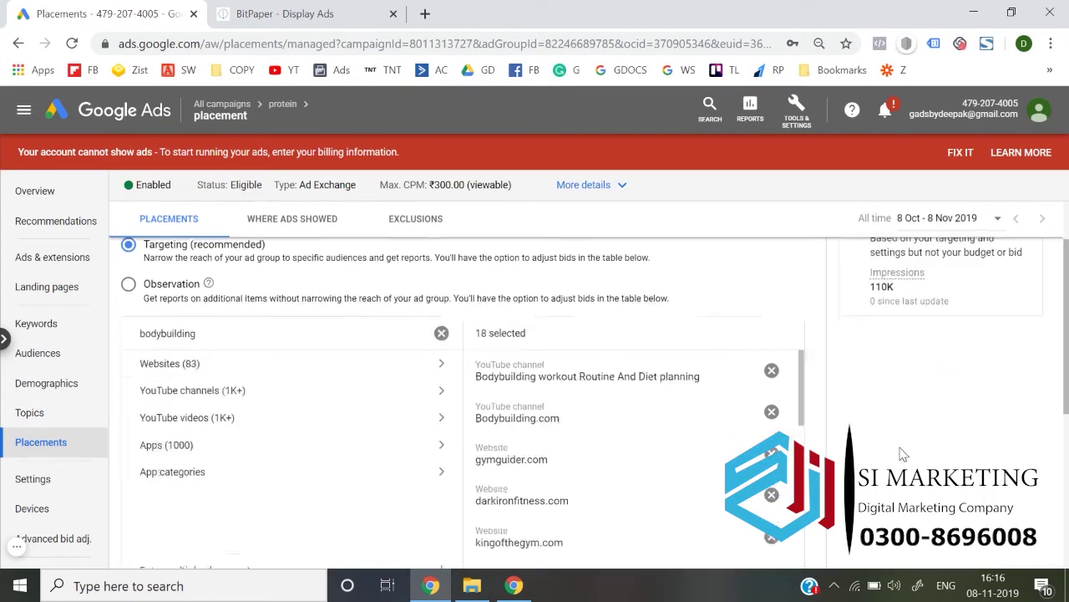
click(143, 458)
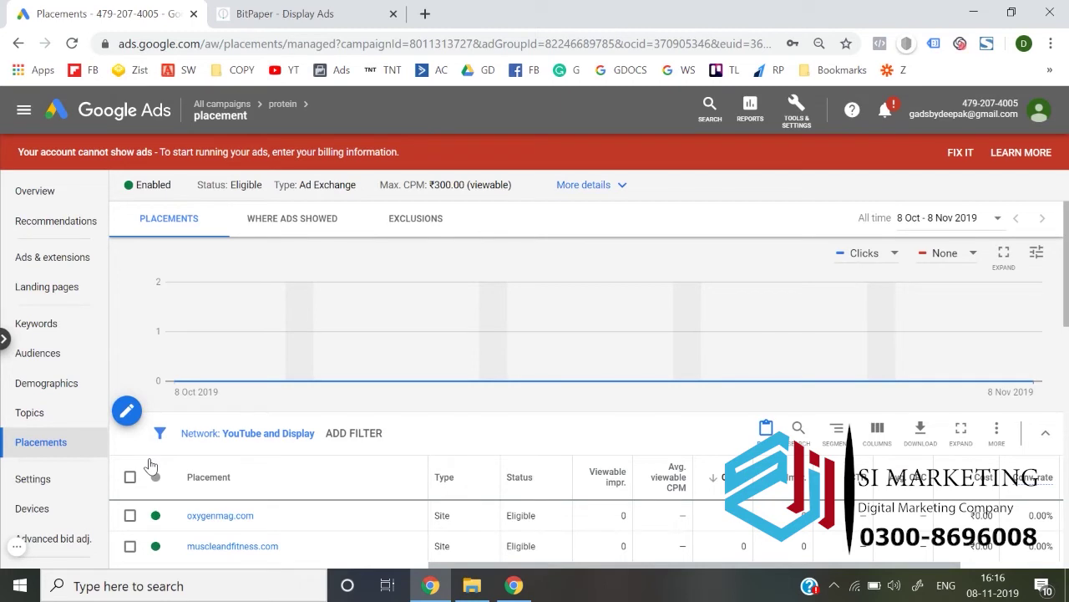
Return to the protein campaign and show its list of ad groups.
click(281, 106)
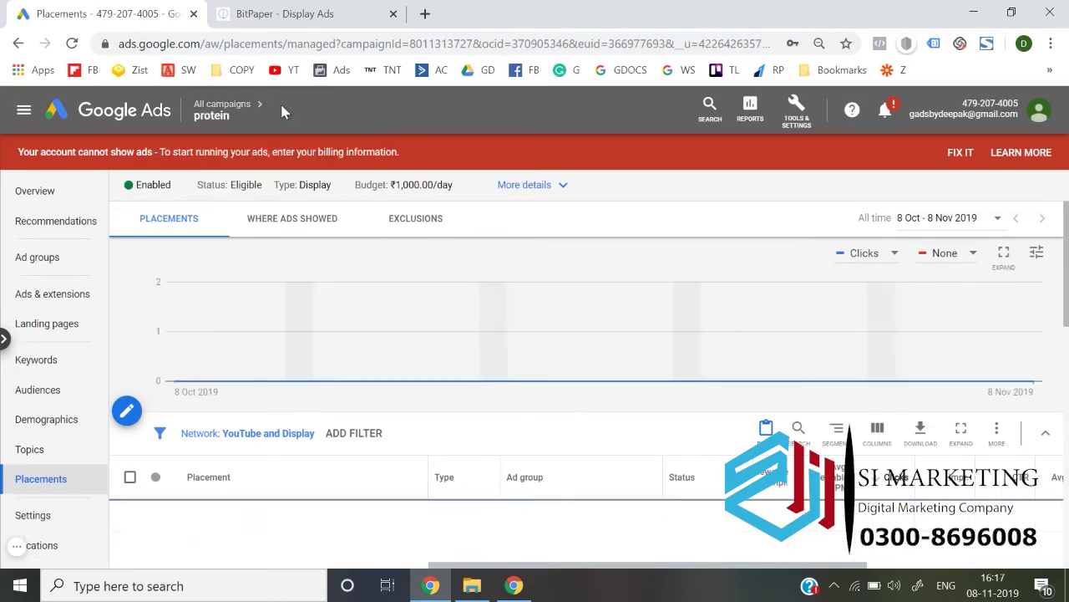
click(38, 256)
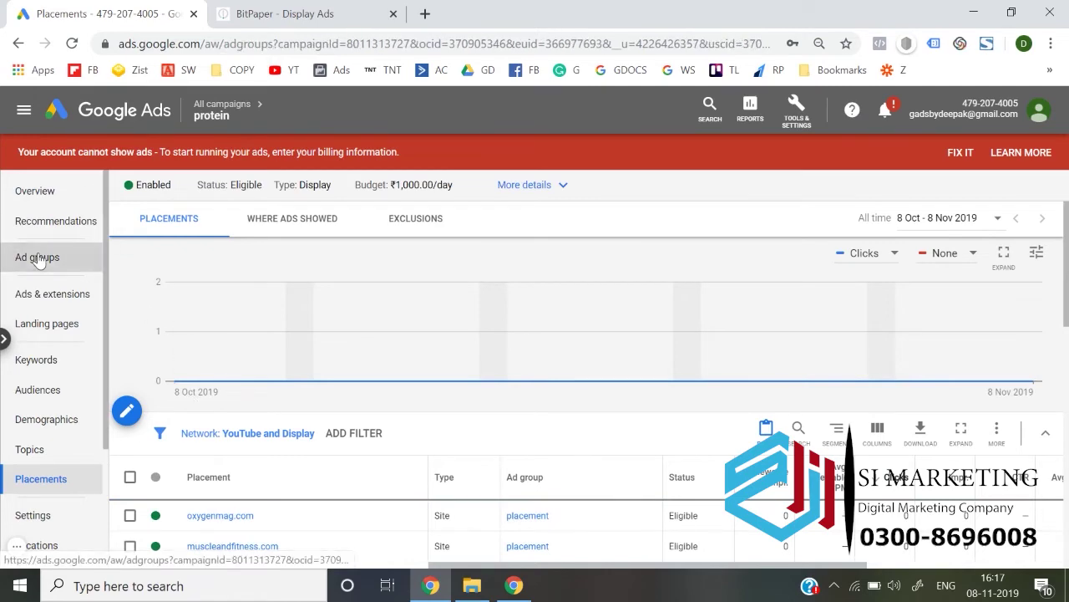
scroll(361, 438, down, 2)
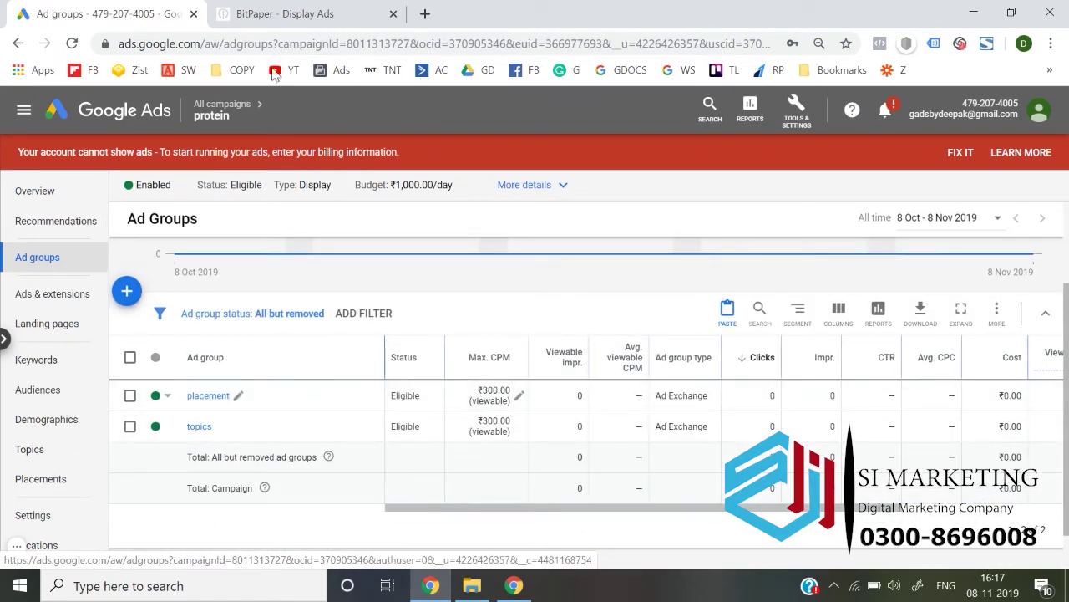
Check the Display Ads notes in BitPaper and return to the protein campaign's ad groups.
click(288, 13)
drag(431, 421, 862, 385)
click(88, 8)
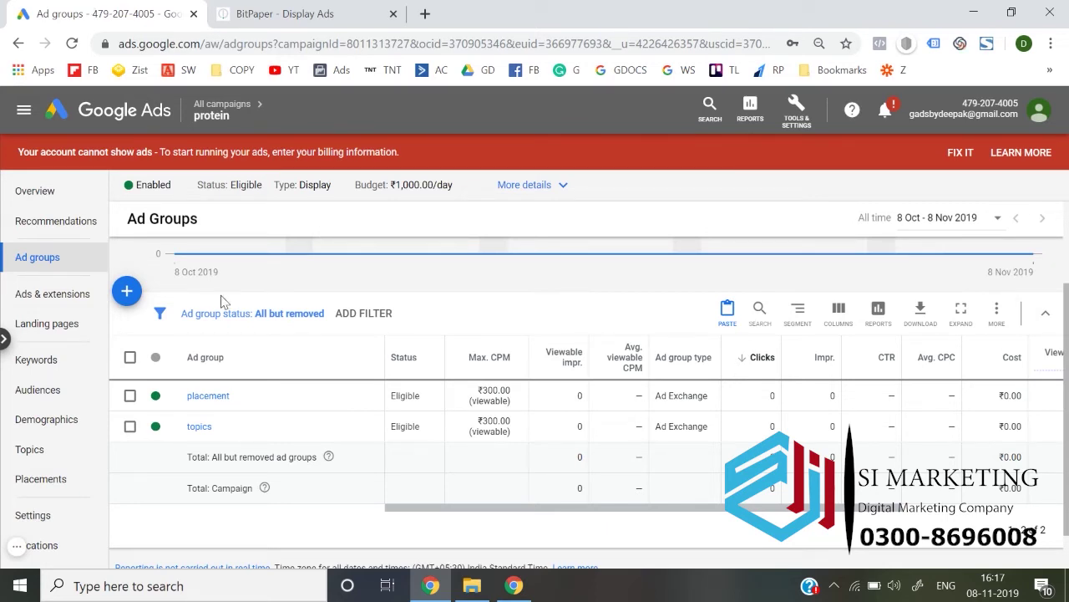
Copy the placement ad group and paste the duplicate into the protein campaign.
click(130, 397)
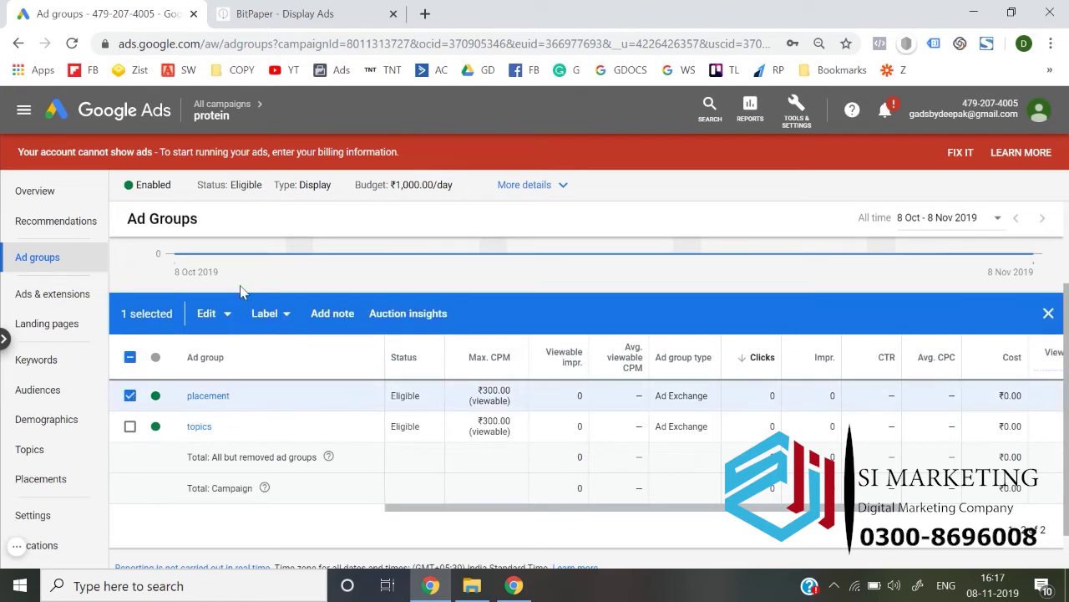
click(210, 313)
click(159, 358)
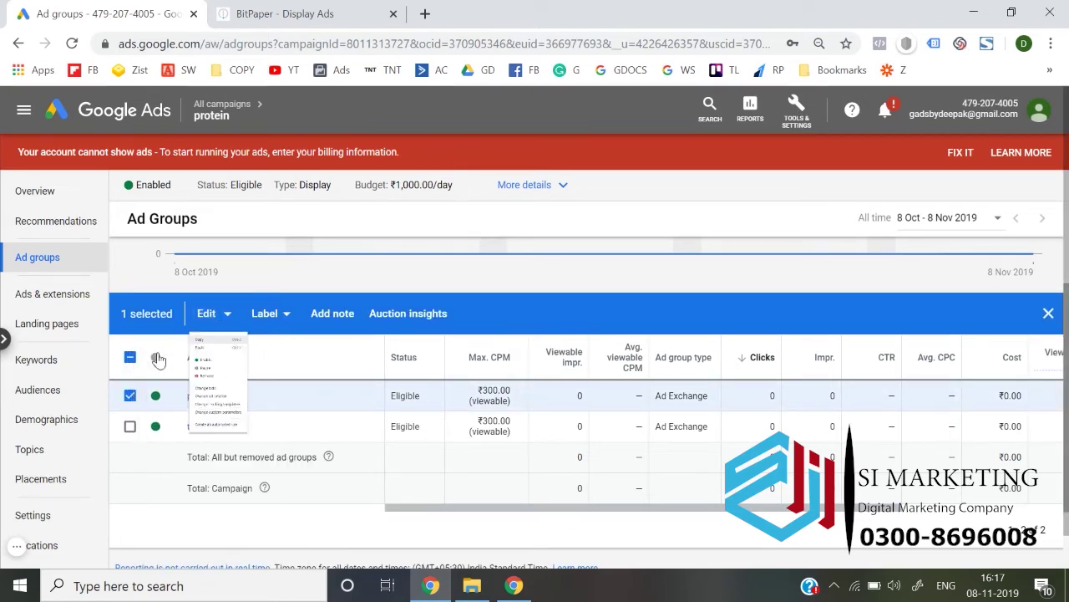
click(129, 395)
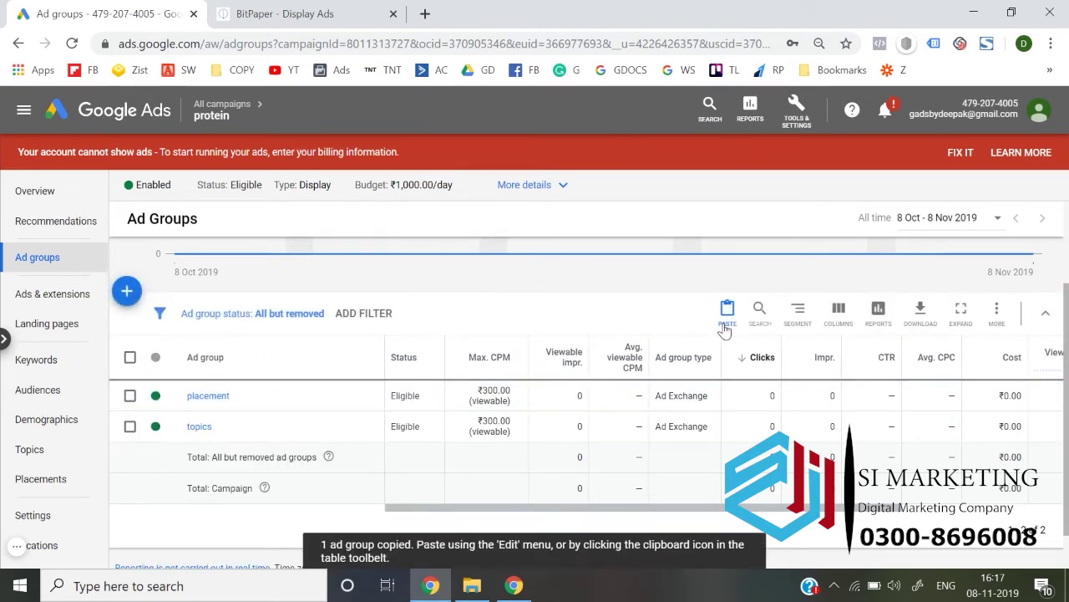
click(725, 327)
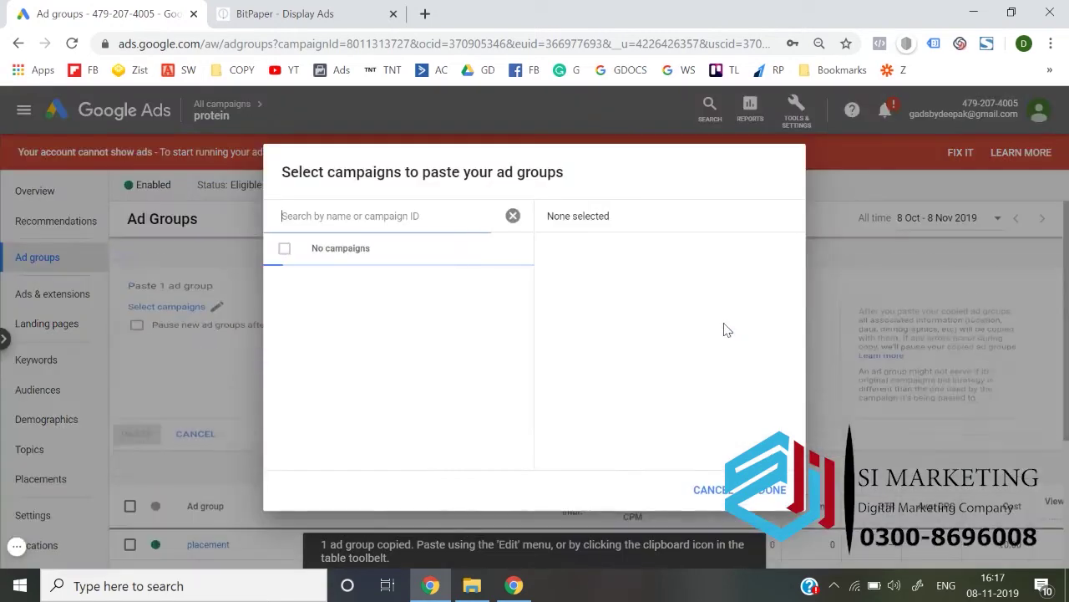
click(784, 493)
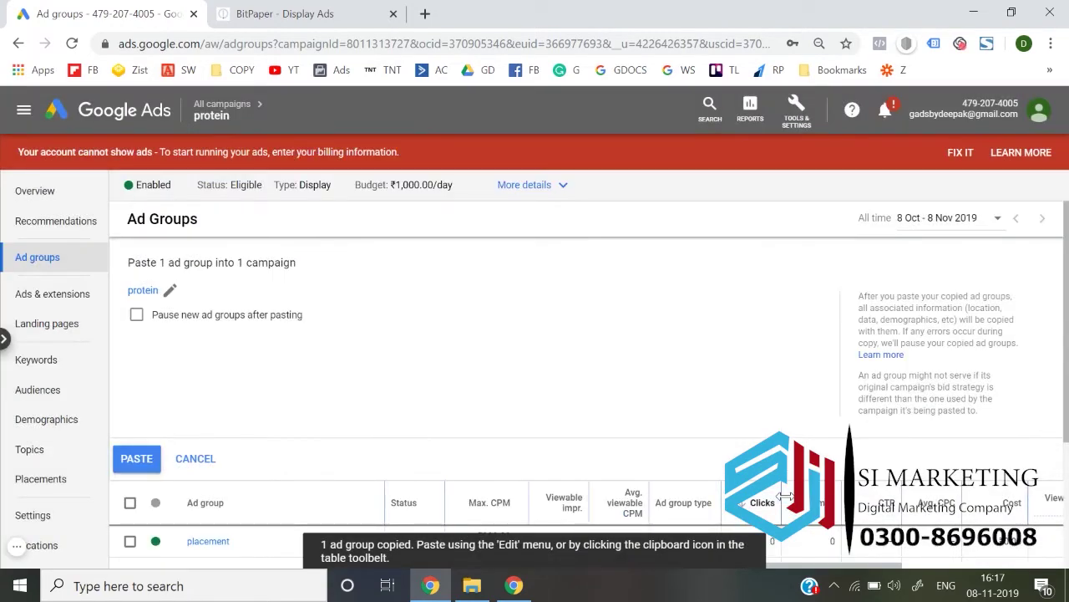
click(132, 458)
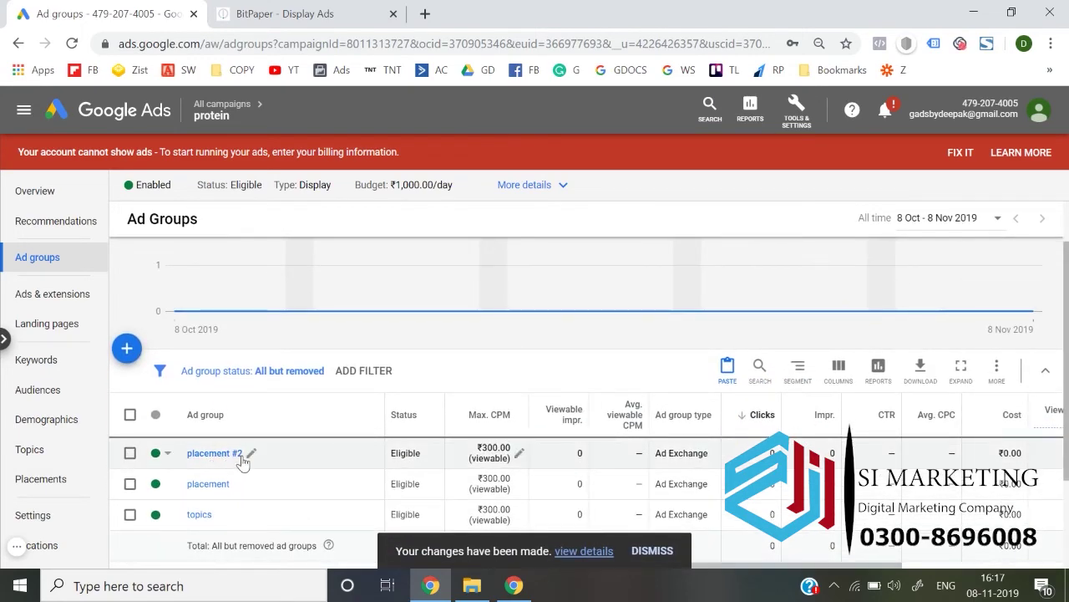
Rename the duplicated ad group as Custom Intent.
click(252, 453)
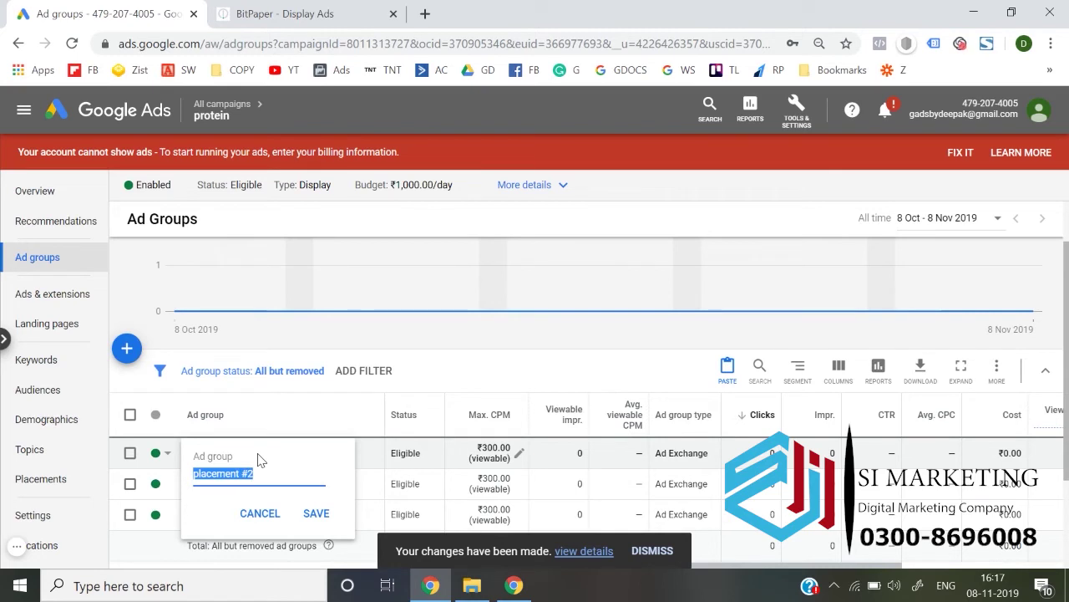
text(Custom Intent)
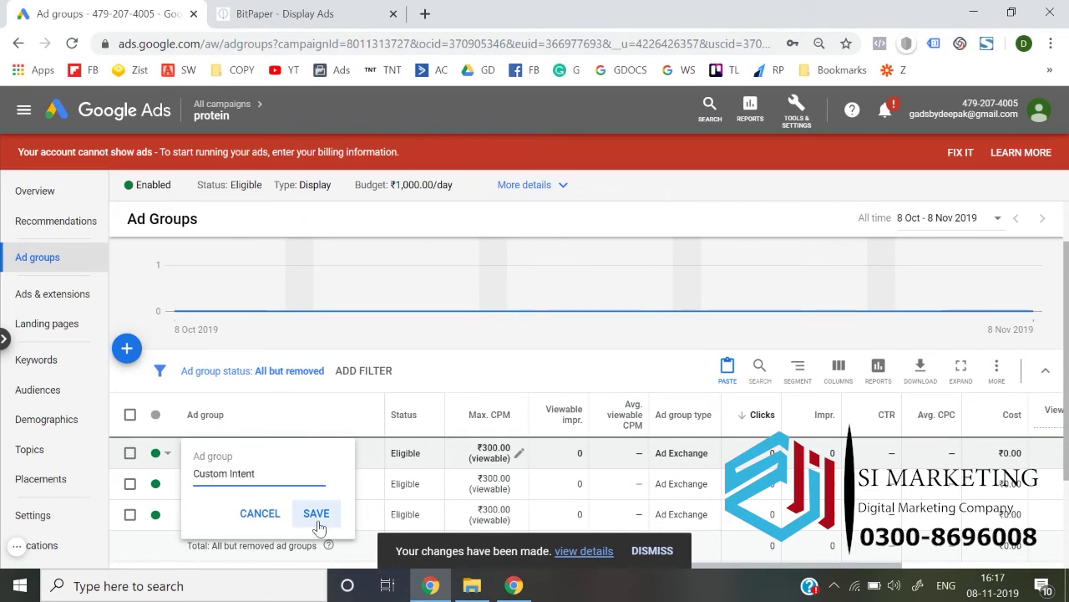
click(317, 514)
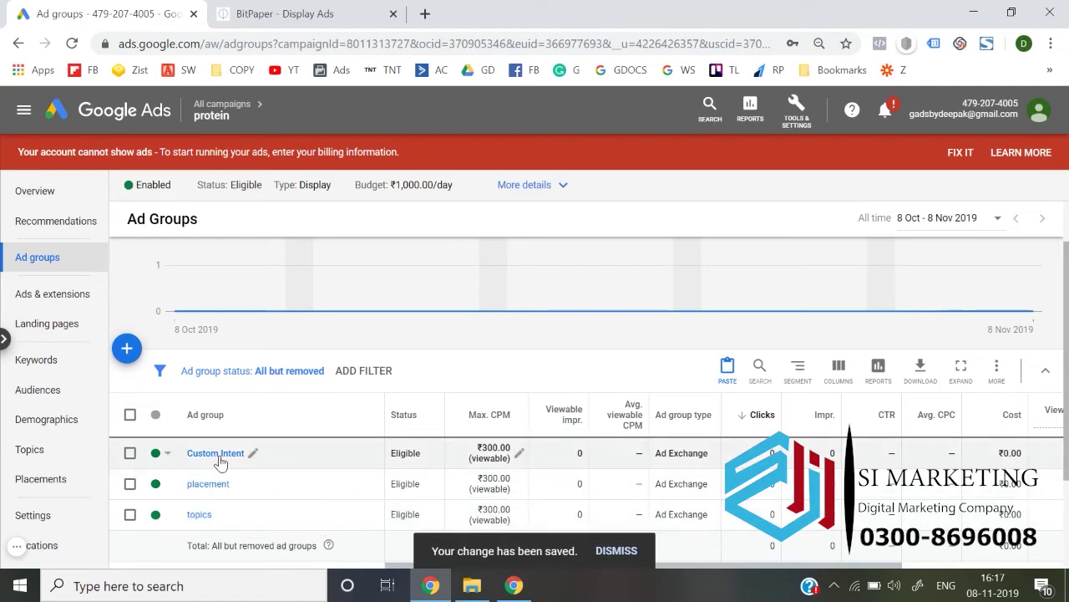
Open the Custom Intent ad group and permanently remove all its copied placements.
click(216, 453)
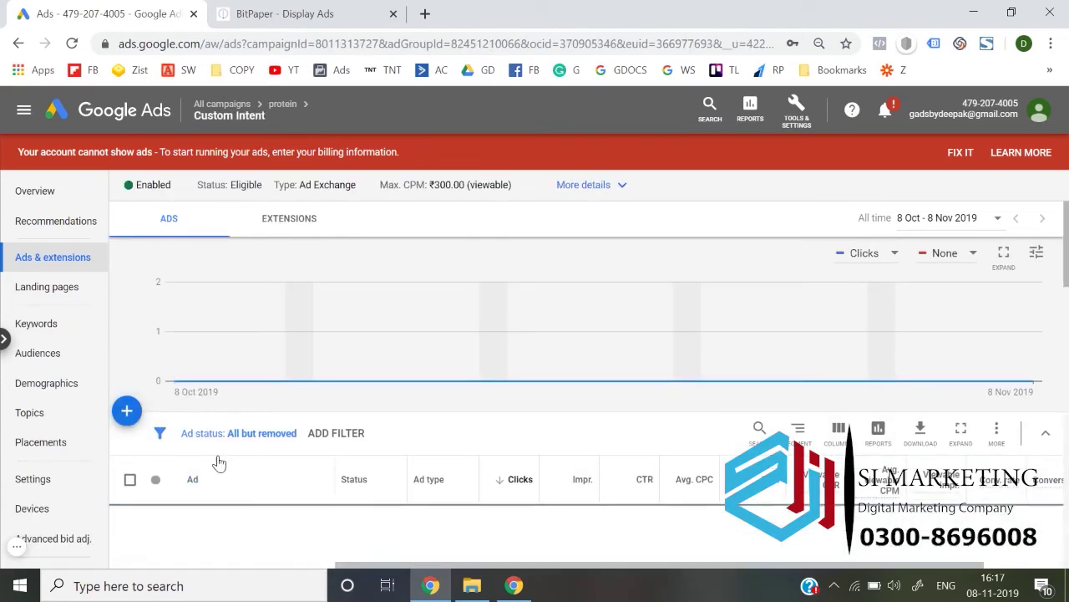
scroll(217, 462, down, 2)
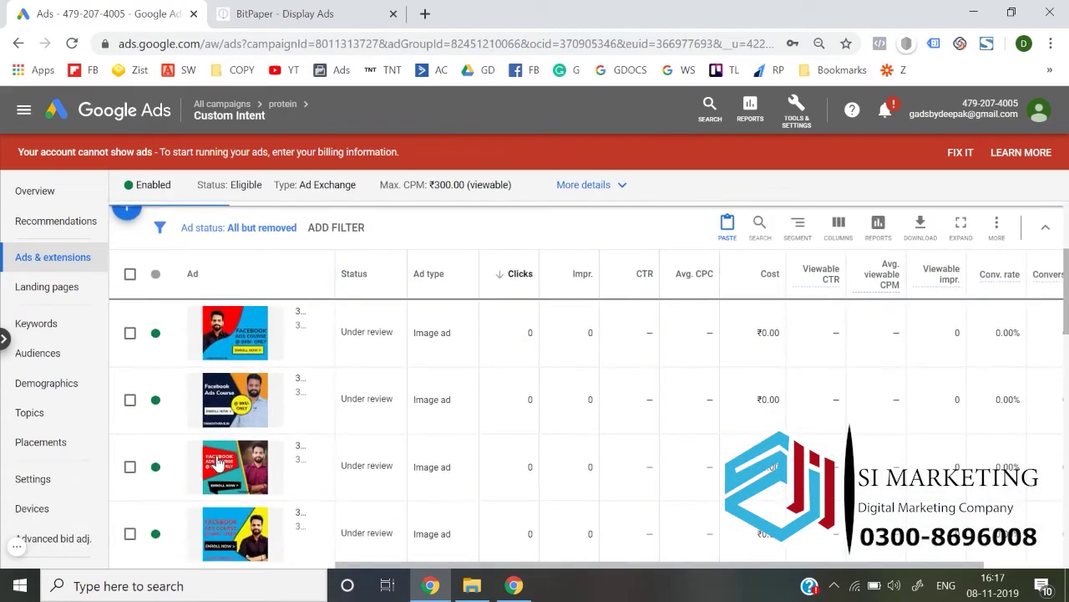
click(47, 450)
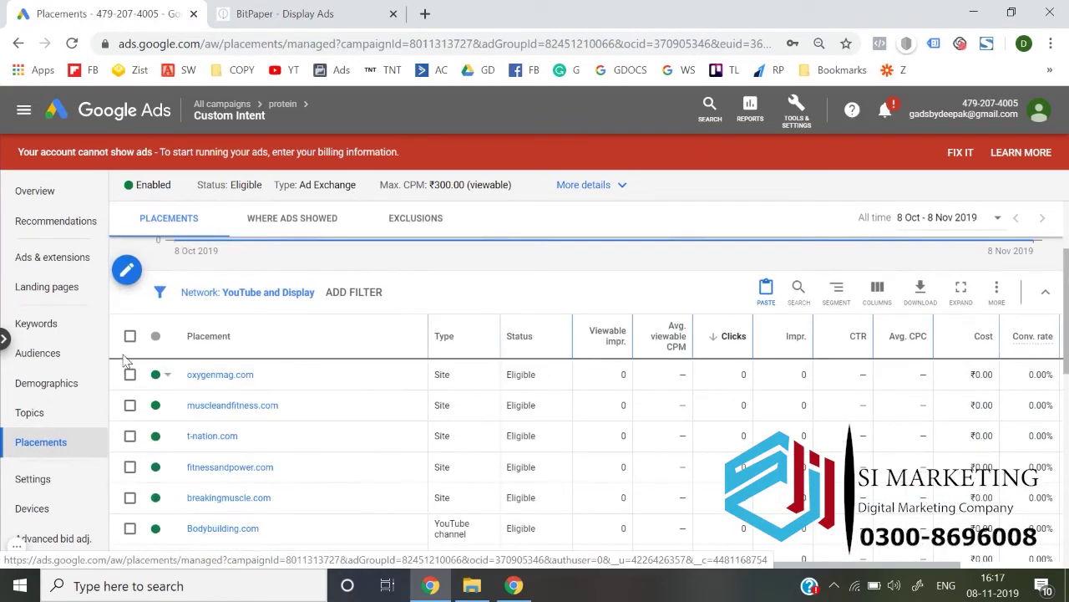
click(130, 337)
click(230, 294)
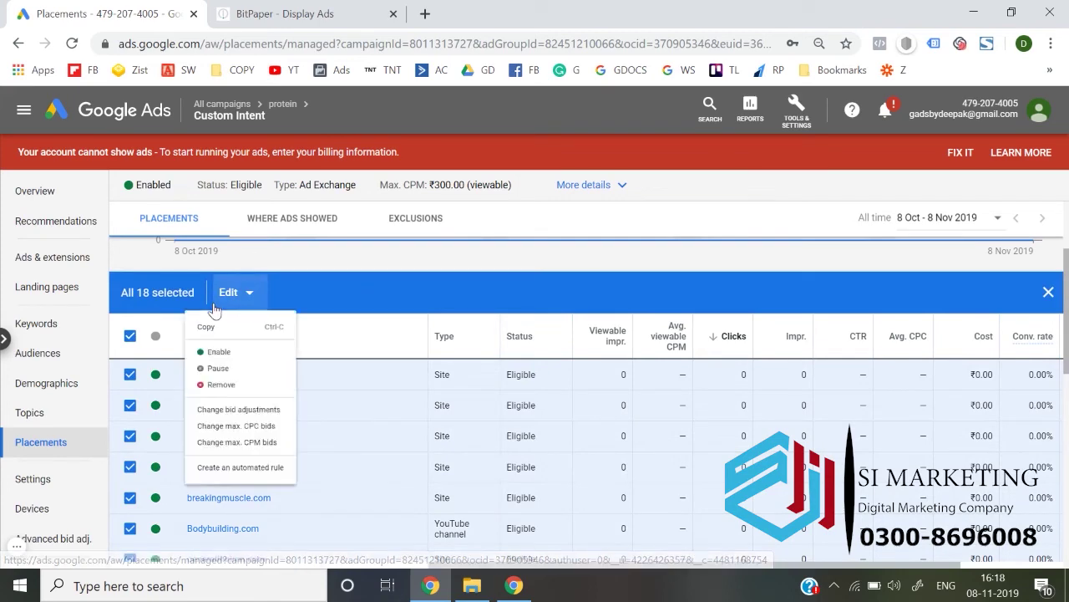
click(214, 418)
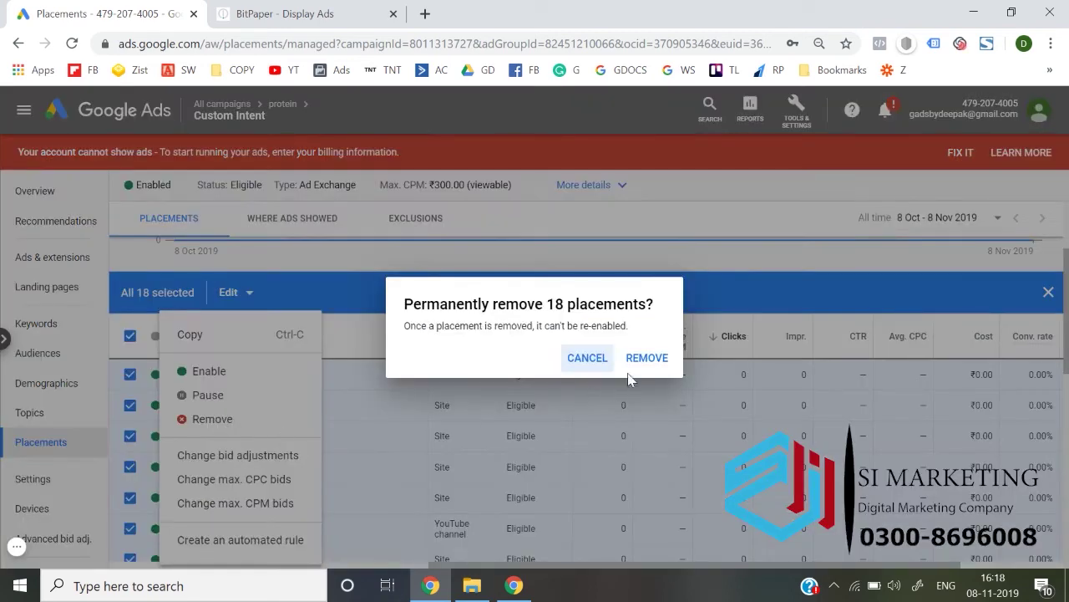
click(654, 365)
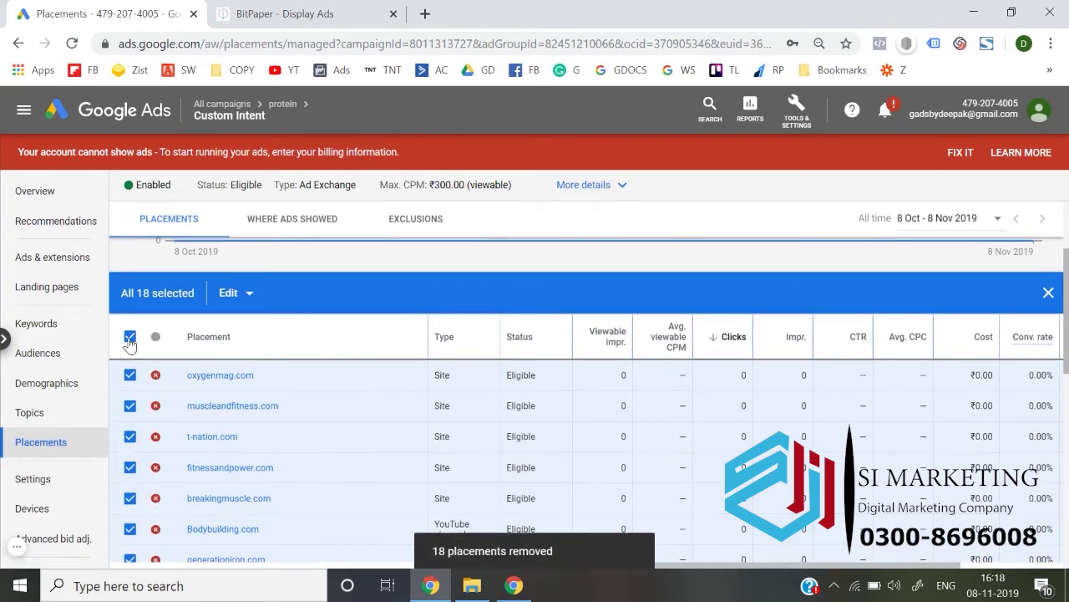
click(130, 339)
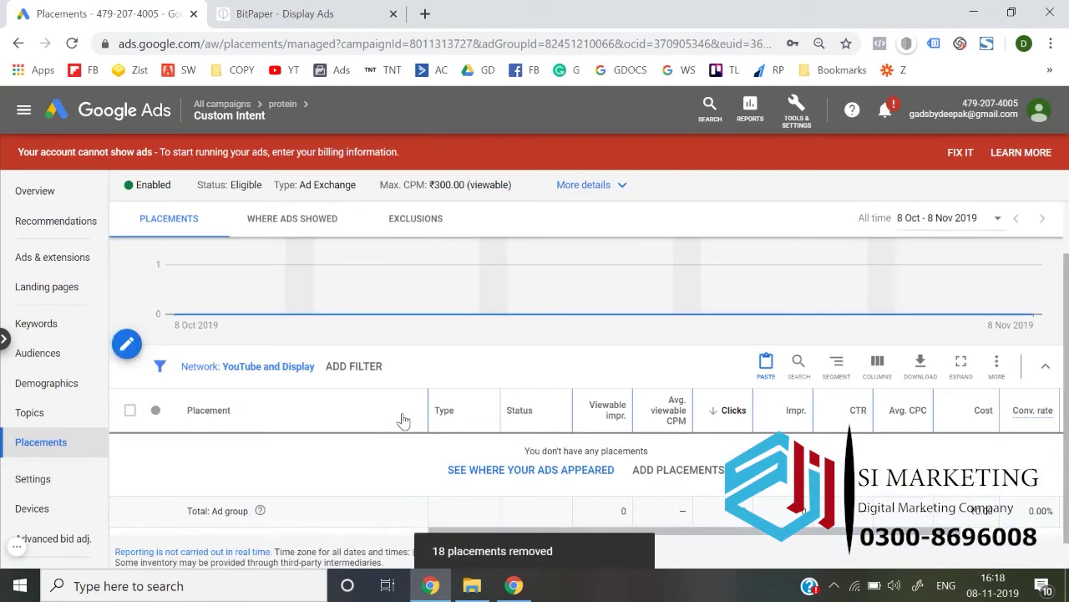
Start a new custom intent audience in the Custom Intent ad group's audience targeting and name it Custom Intent.
click(41, 358)
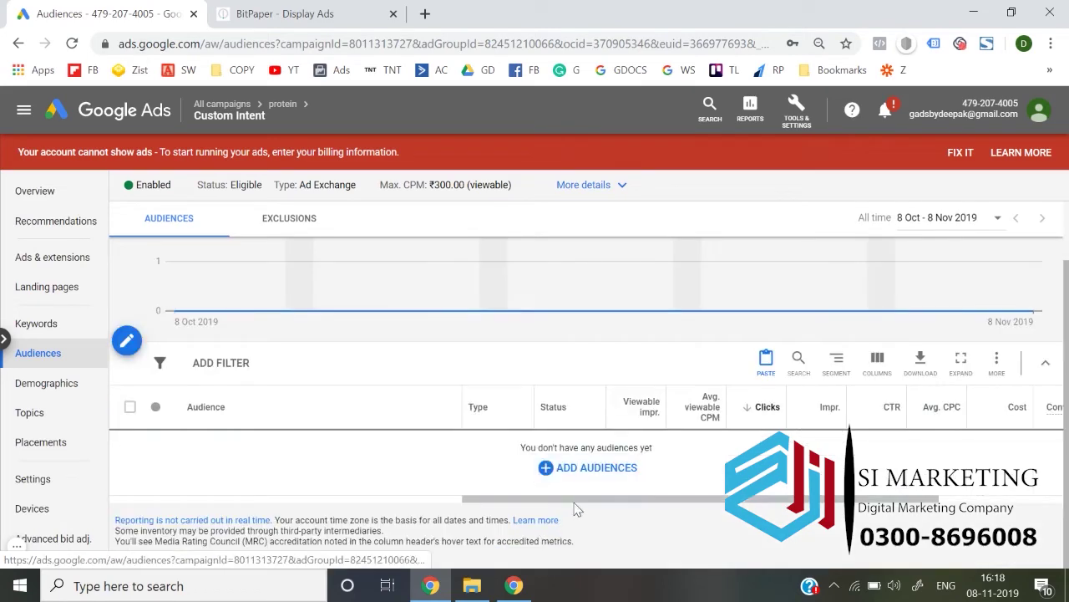
click(569, 481)
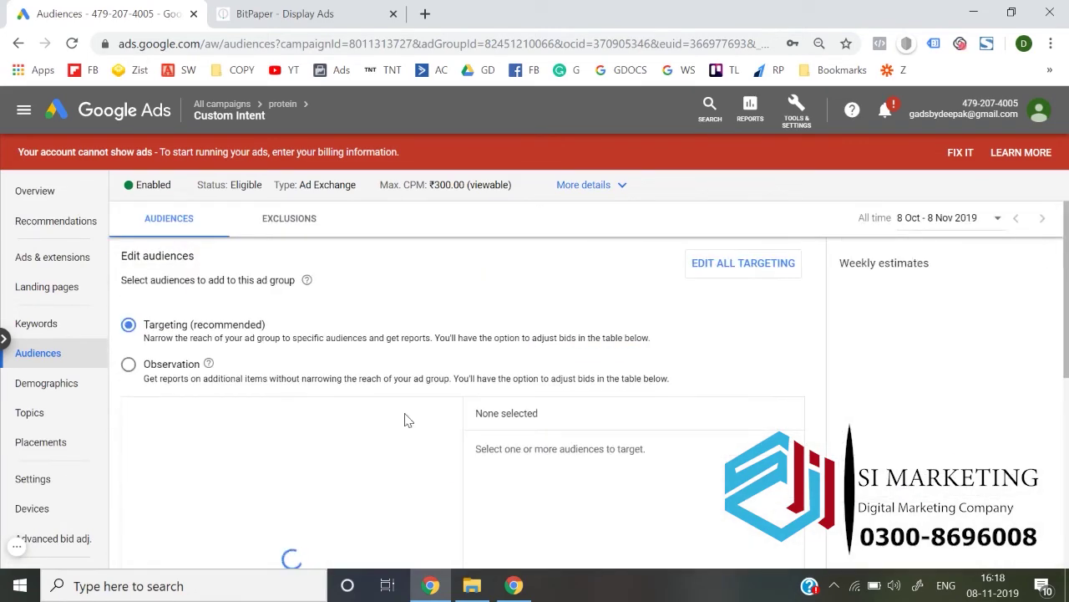
scroll(675, 274, down, 3)
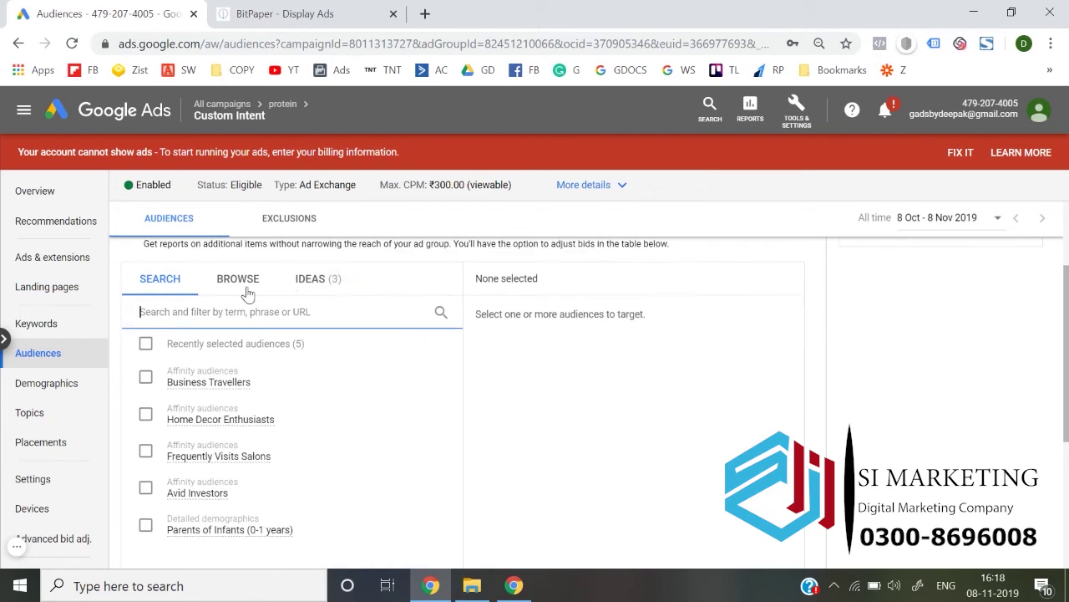
click(247, 290)
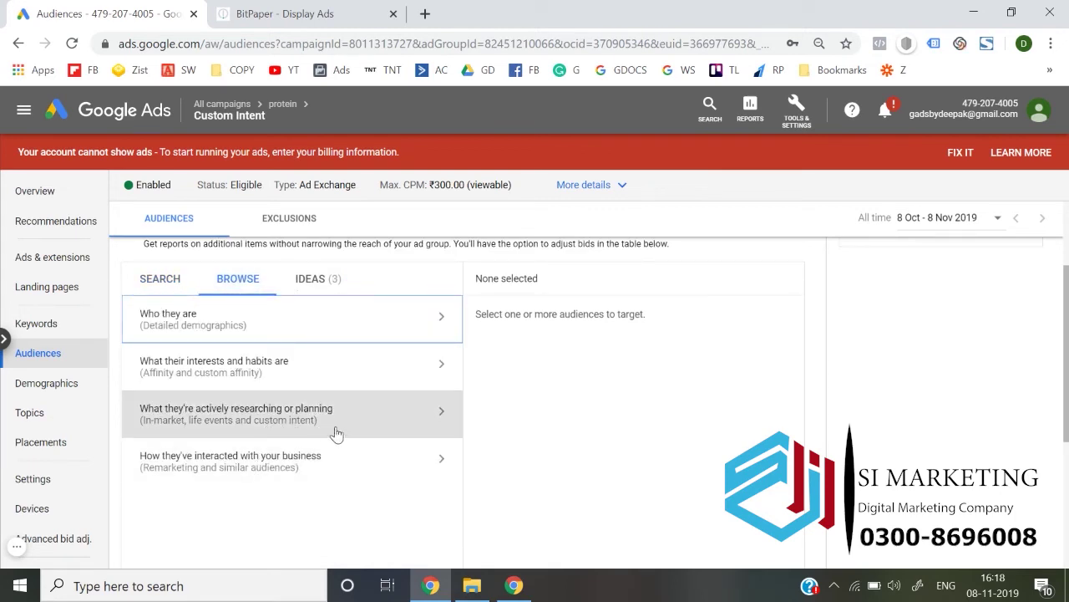
click(284, 431)
scroll(339, 493, down, 1)
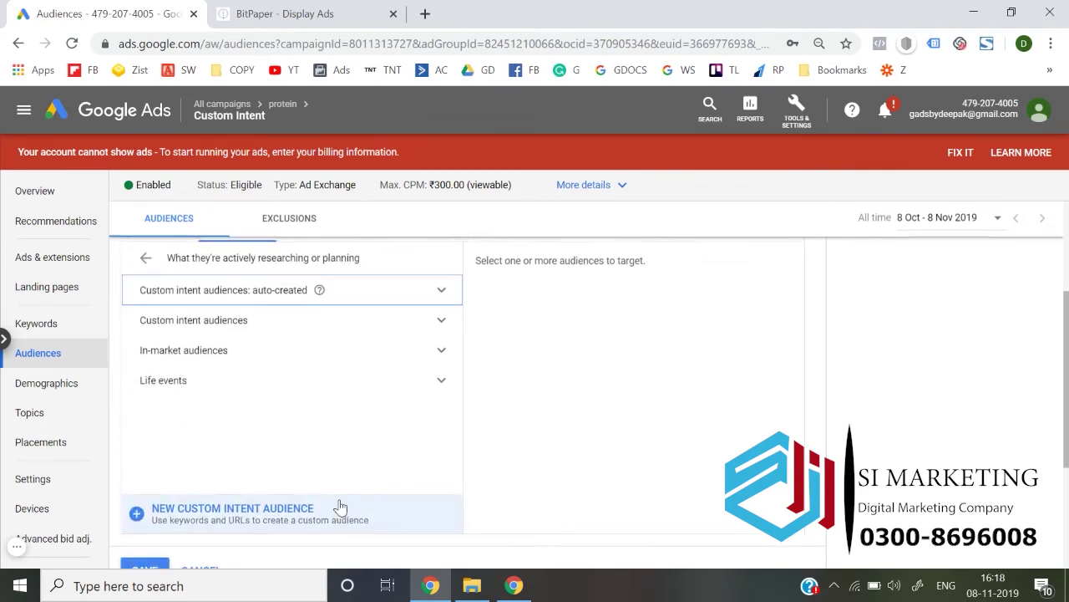
click(239, 515)
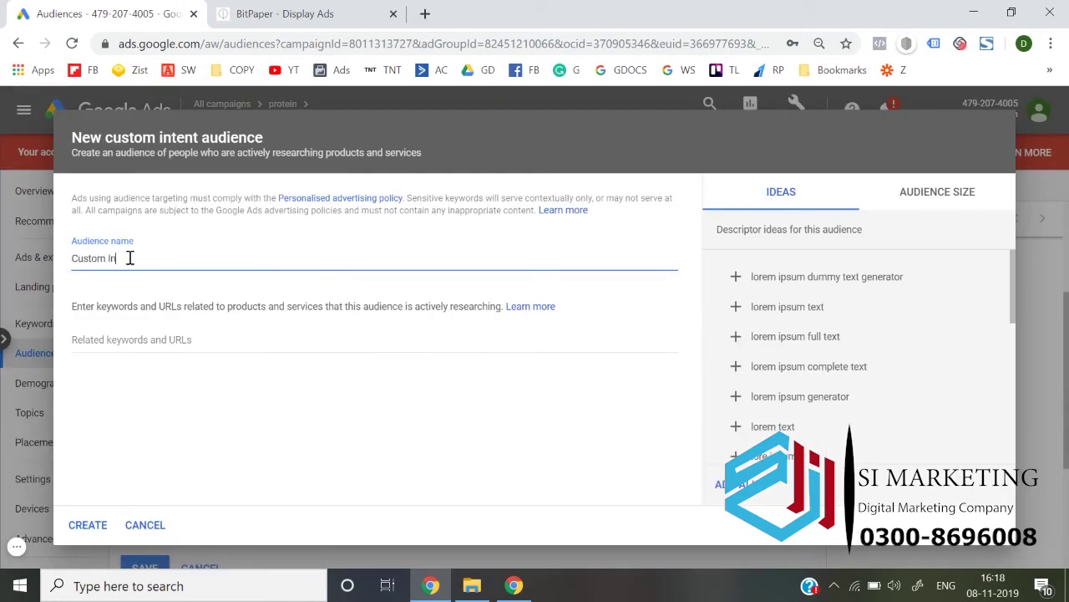
Add bodybuilding as a related keyword of the new custom intent audience.
click(139, 354)
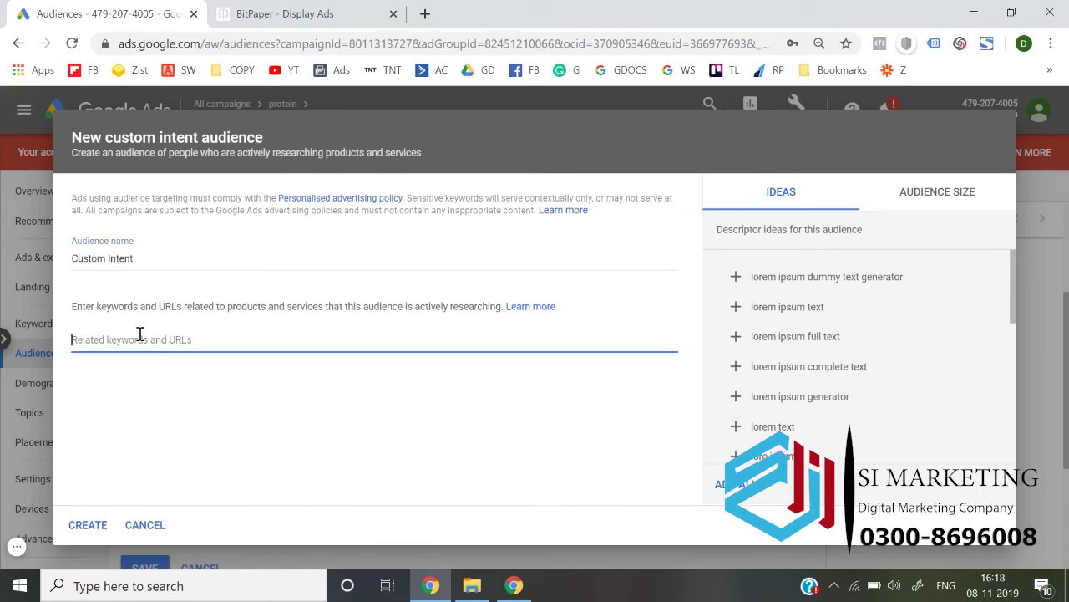
text(bidybuilding)
key(Return)
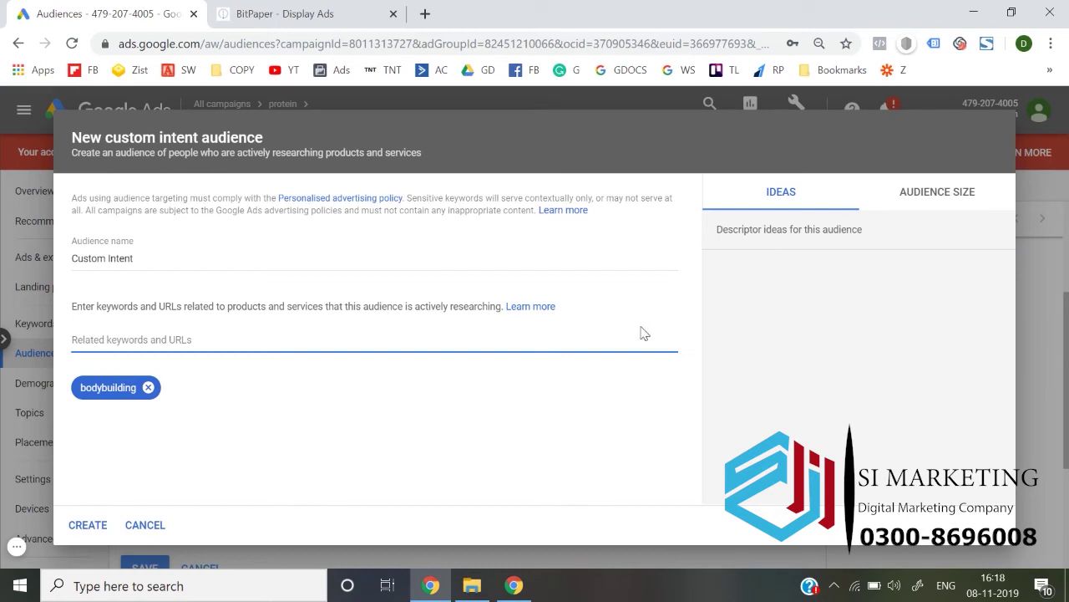
Search the web for top bodybuilding websites and open Feedspot's Top 100 Bodybuilding Blogs list.
click(427, 16)
text(top)
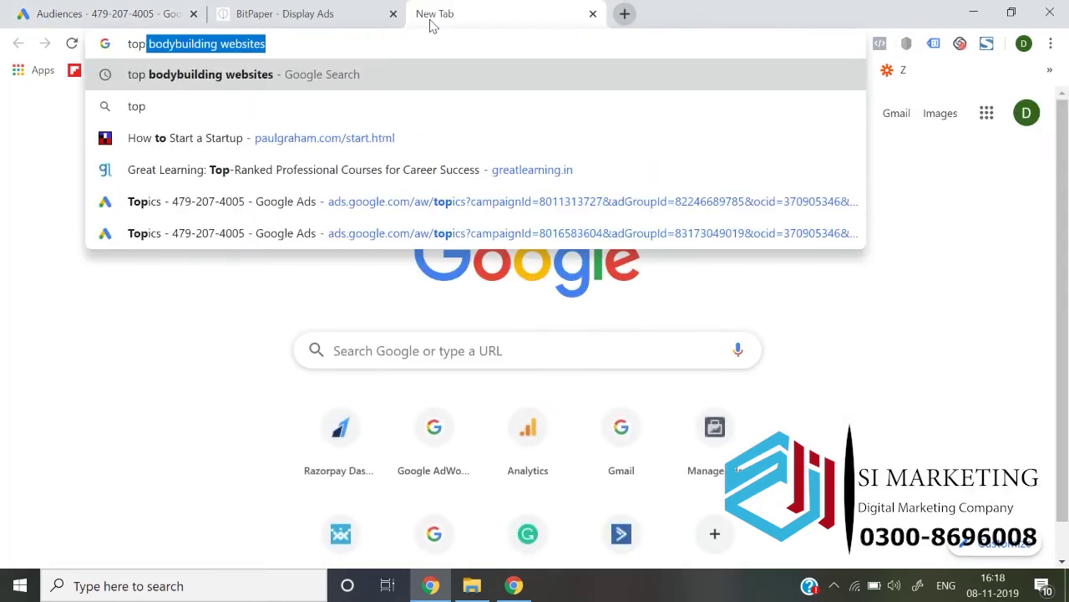
key(Return)
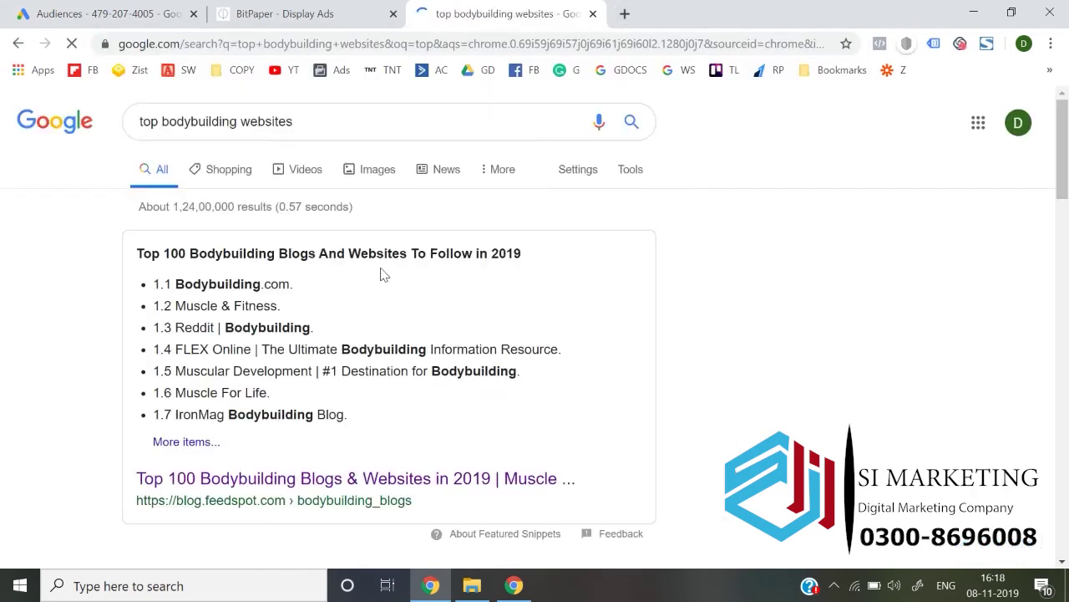
click(299, 494)
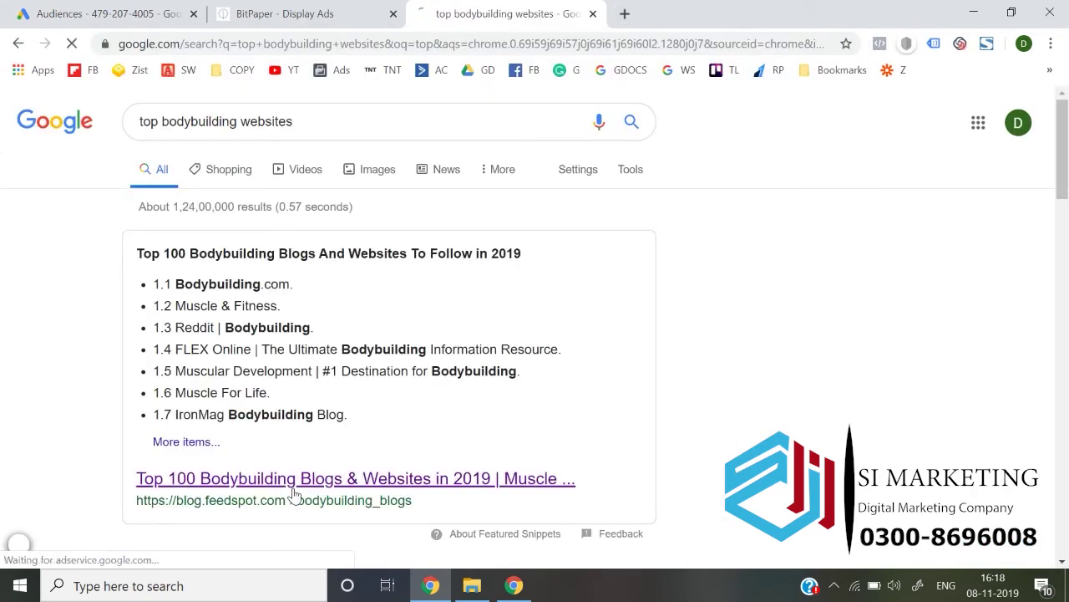
click(123, 8)
click(542, 10)
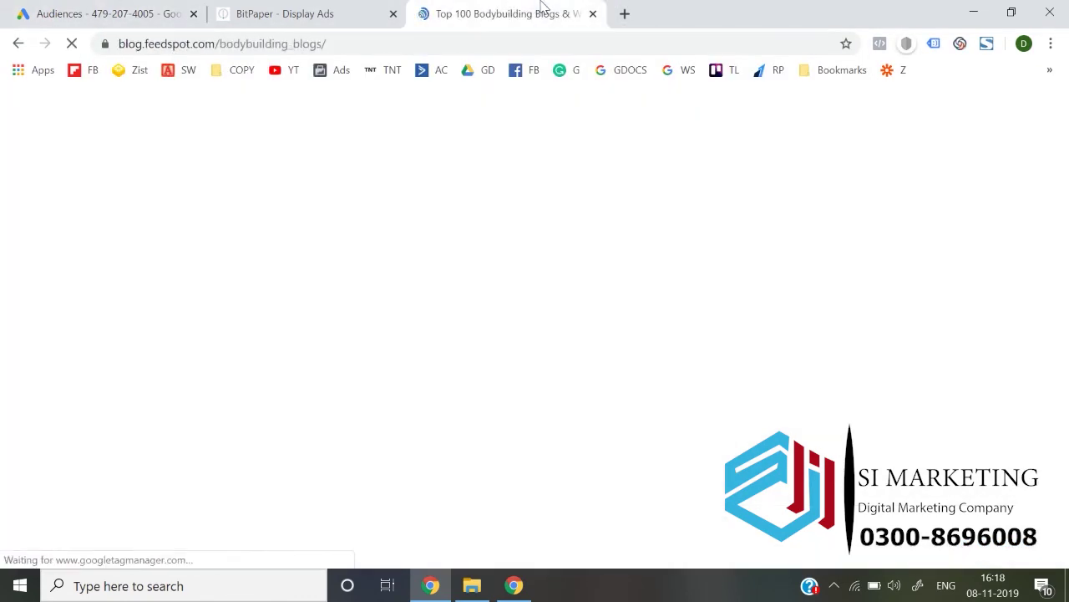
Copy Bodybuilding.com from the first Feedspot entry and add it as a URL to the custom intent audience.
scroll(549, 407, down, 2)
drag(483, 338, 319, 355)
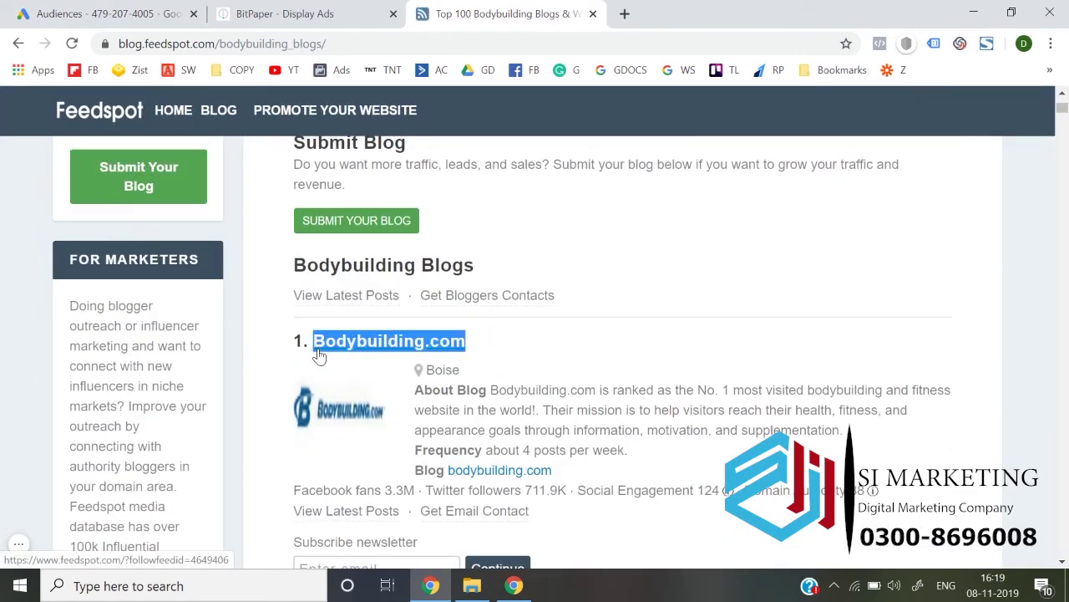
key(ctrl+c)
key(ctrl+1)
key(ctrl+v)
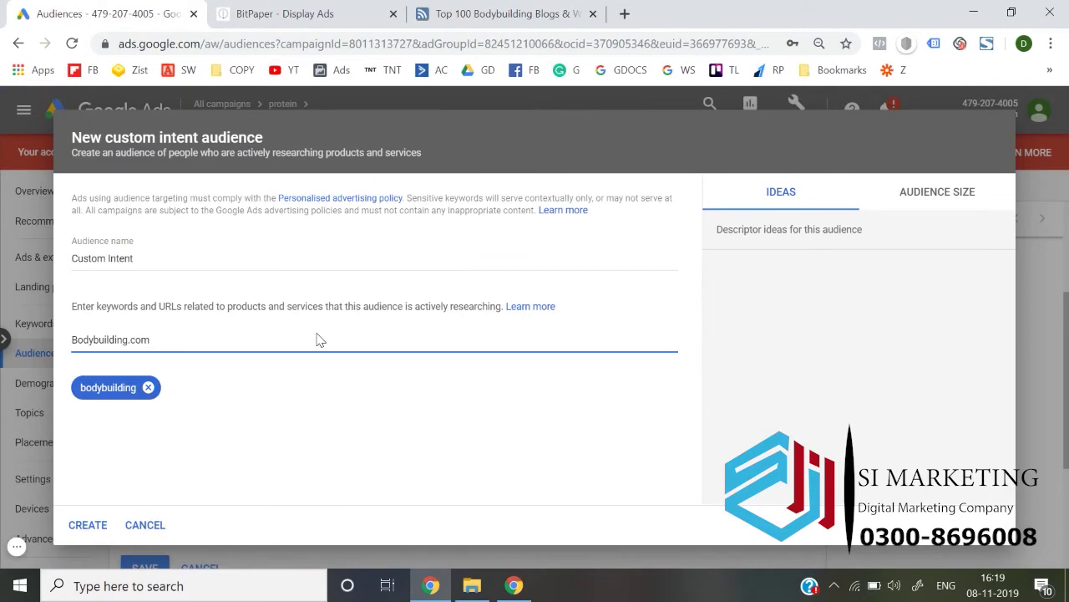
key(Return)
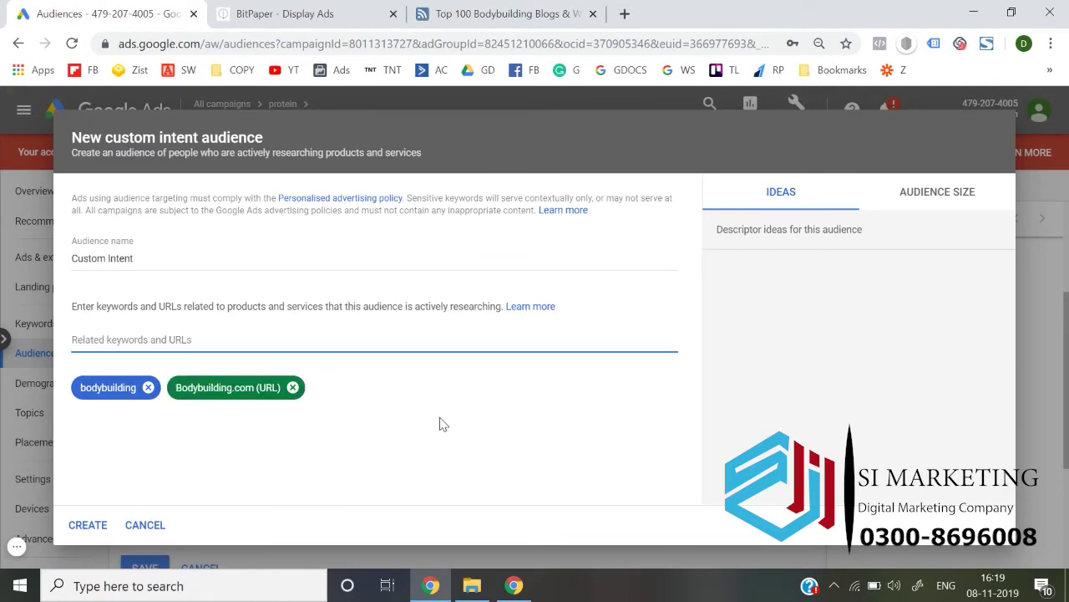
Dismiss Feedspot's newsletter pop-up, copy muscleandfitness.com from the list and add it to the custom intent audience.
click(472, 15)
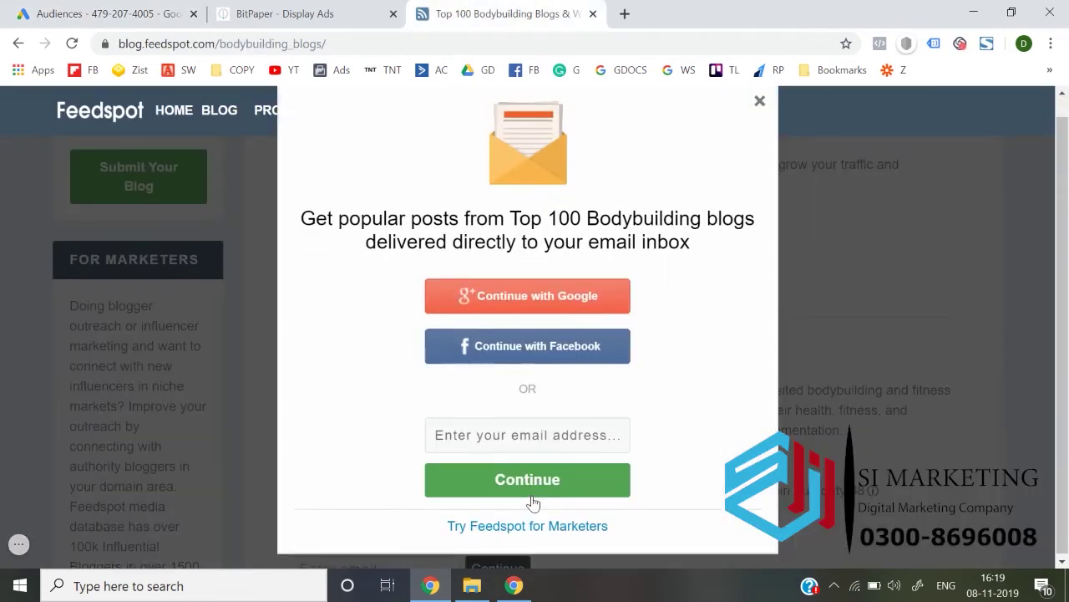
click(761, 98)
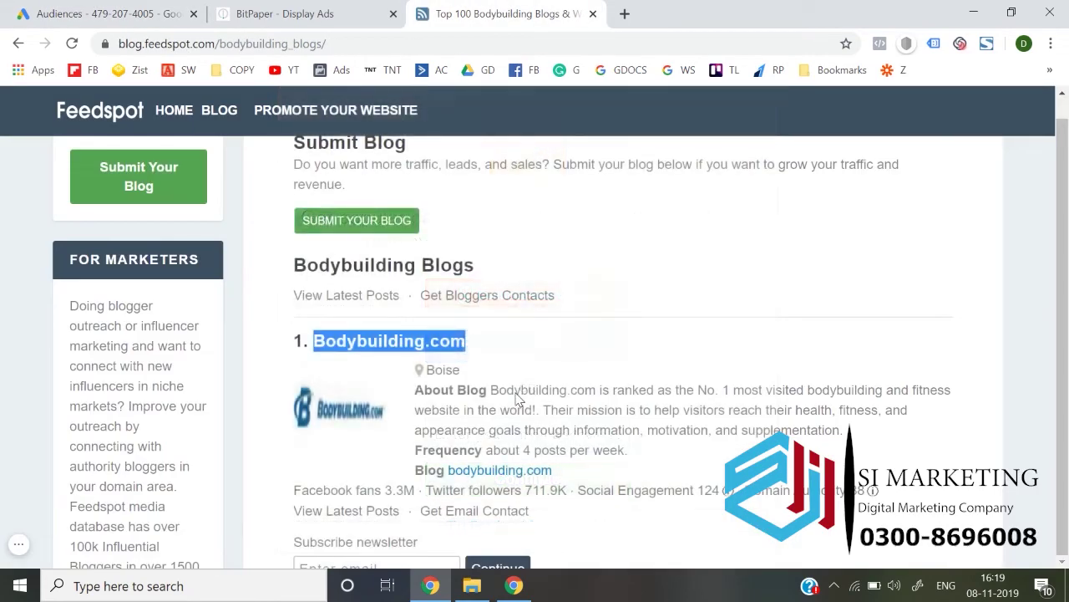
scroll(518, 401, down, 3)
scroll(518, 399, down, 3)
drag(469, 437, 330, 432)
key(ctrl+c)
click(160, 23)
key(ctrl+v)
key(Return)
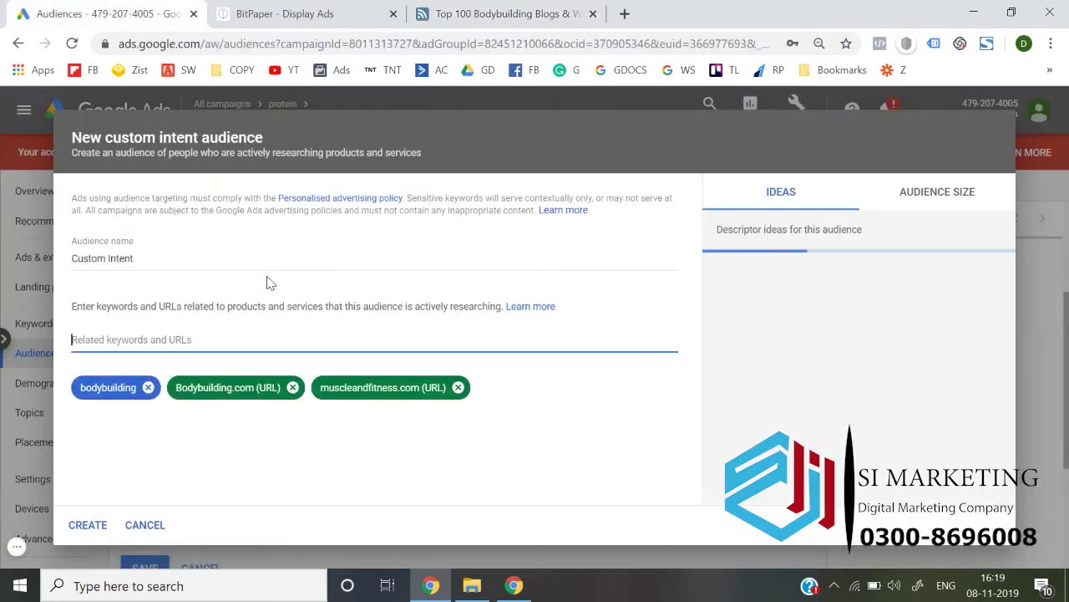
Copy flexonline.com from the FLEX Online entry on Feedspot and add it to the custom intent audience.
click(501, 13)
scroll(469, 415, down, 5)
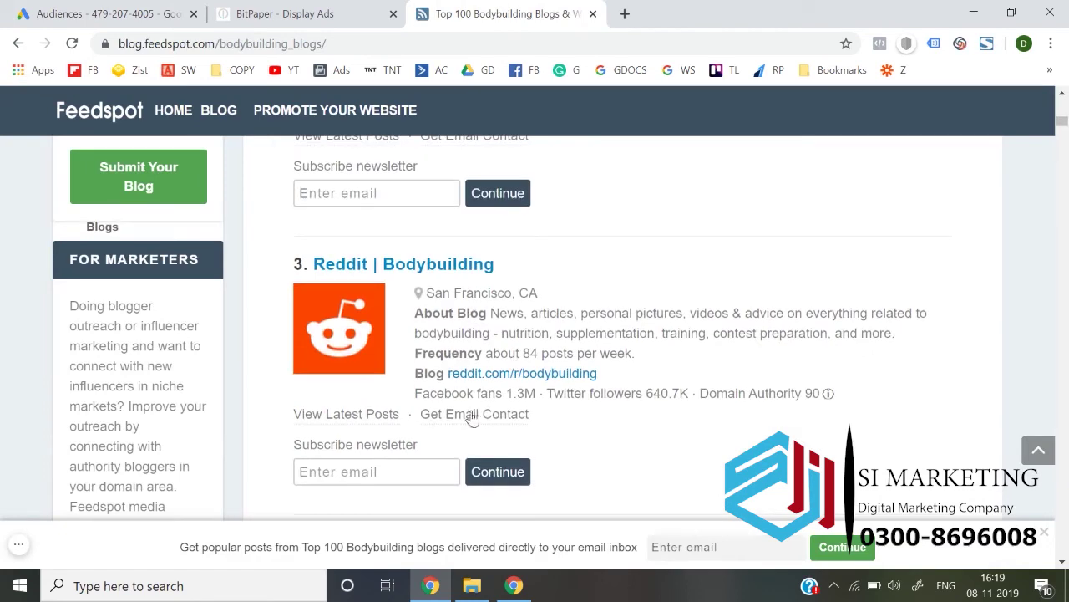
scroll(472, 429, down, 5)
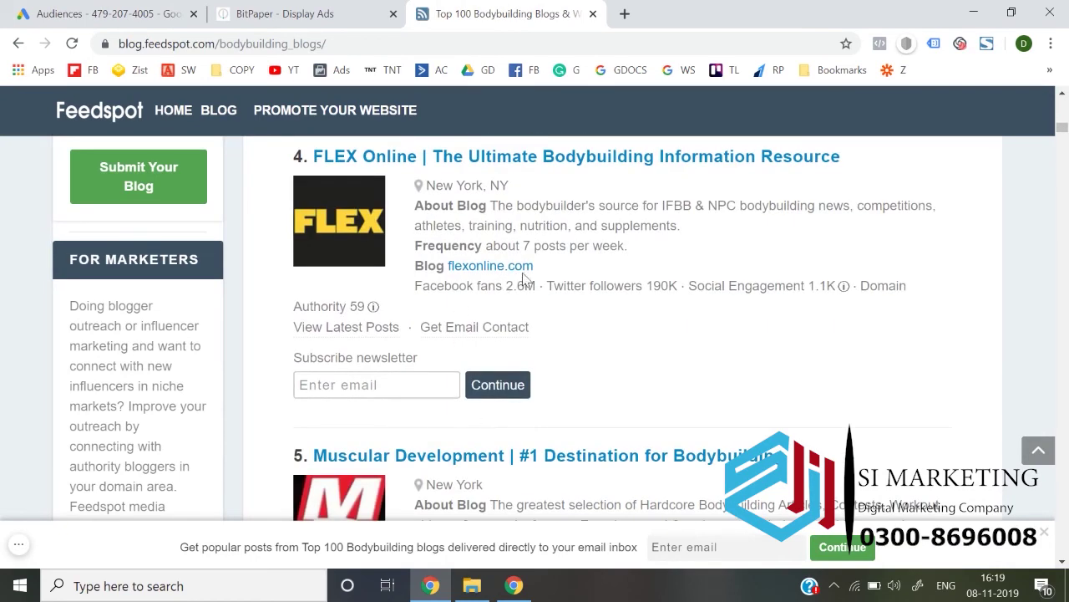
drag(550, 270, 445, 268)
key(ctrl+c)
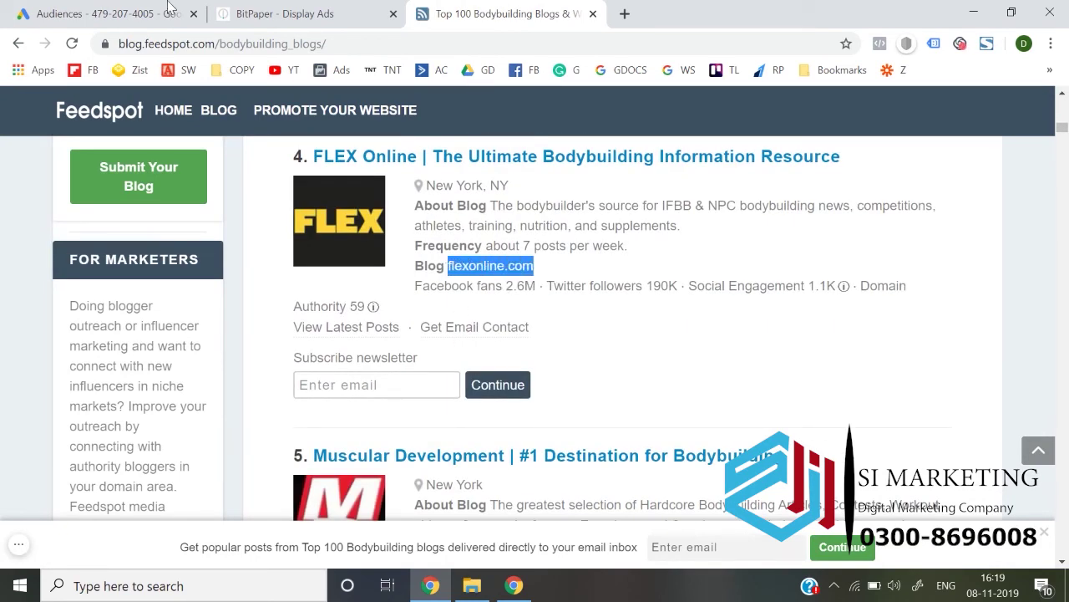
click(76, 7)
key(ctrl+v)
key(Return)
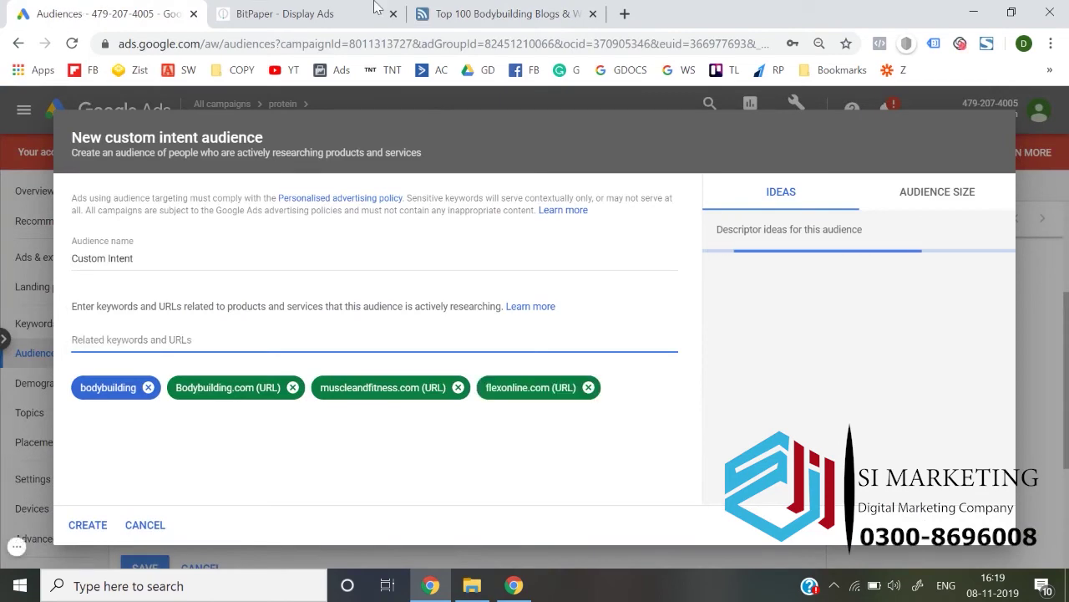
Copy musculardevelopment.com from the fifth Feedspot entry and add it to the custom intent audience.
click(497, 14)
scroll(575, 435, down, 3)
drag(618, 334, 452, 337)
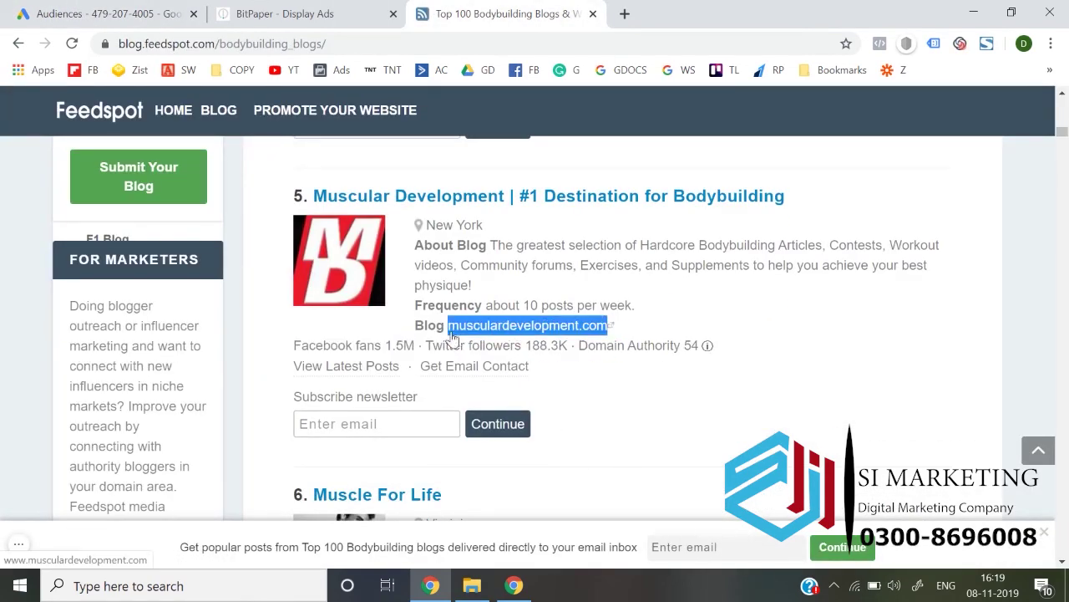
click(161, 7)
key(ctrl+v)
key(Return)
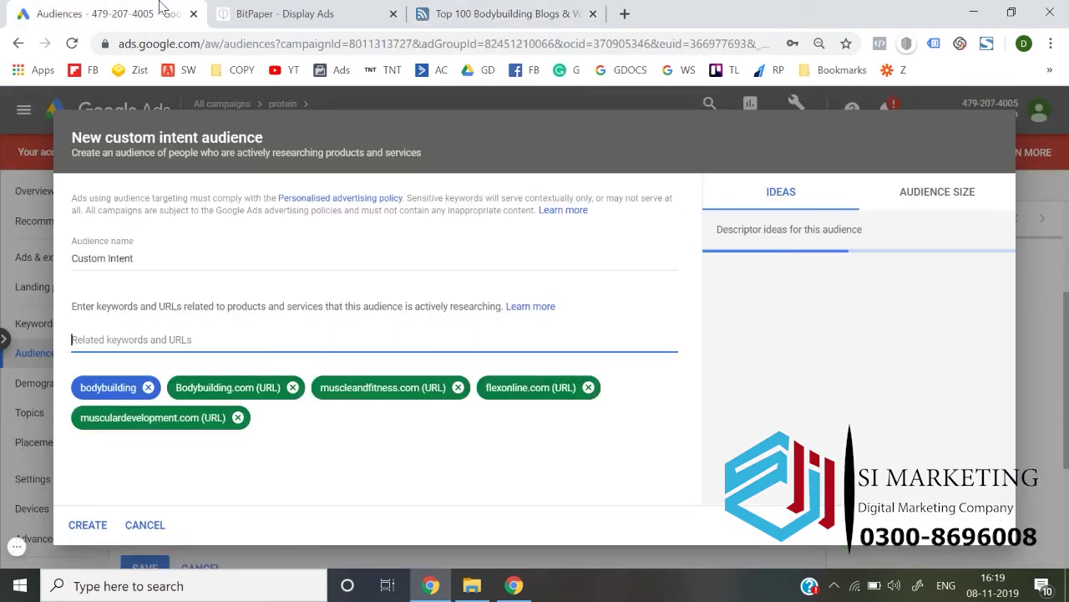
Copy muscleforlife.com from the Muscle For Life entry and add it to the custom intent audience.
click(482, 6)
scroll(513, 502, down, 3)
drag(559, 342, 451, 346)
key(ctrl+c)
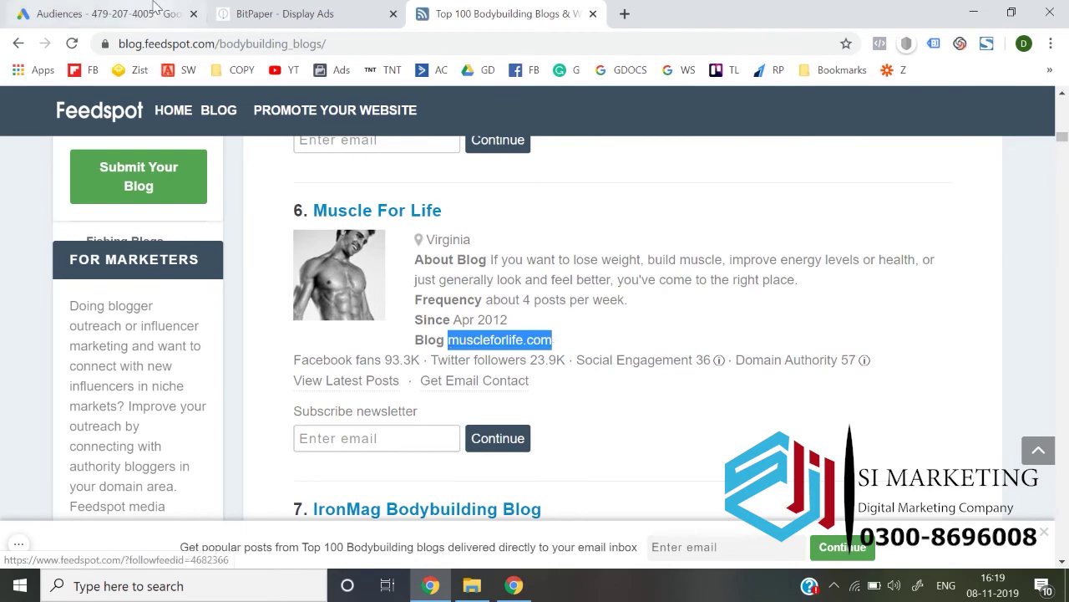
click(153, 7)
key(ctrl+v)
key(Return)
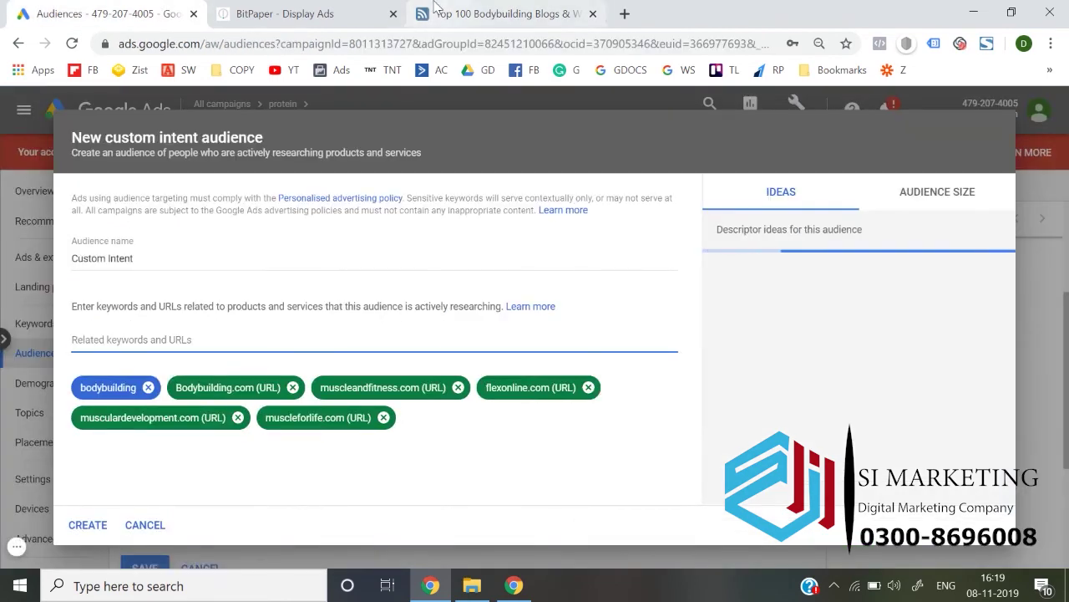
Skip the IronMag entry, copy femalemuscle.com from the eighth Feedspot entry and add it to the custom intent audience.
click(468, 14)
scroll(596, 472, down, 3)
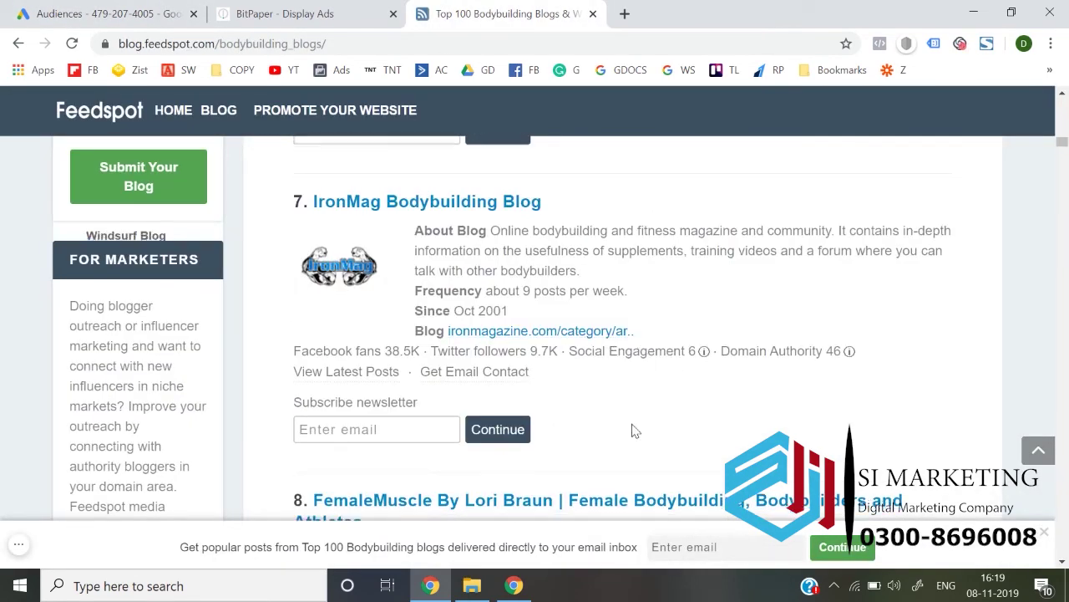
scroll(635, 430, down, 3)
drag(470, 421, 331, 420)
click(484, 432)
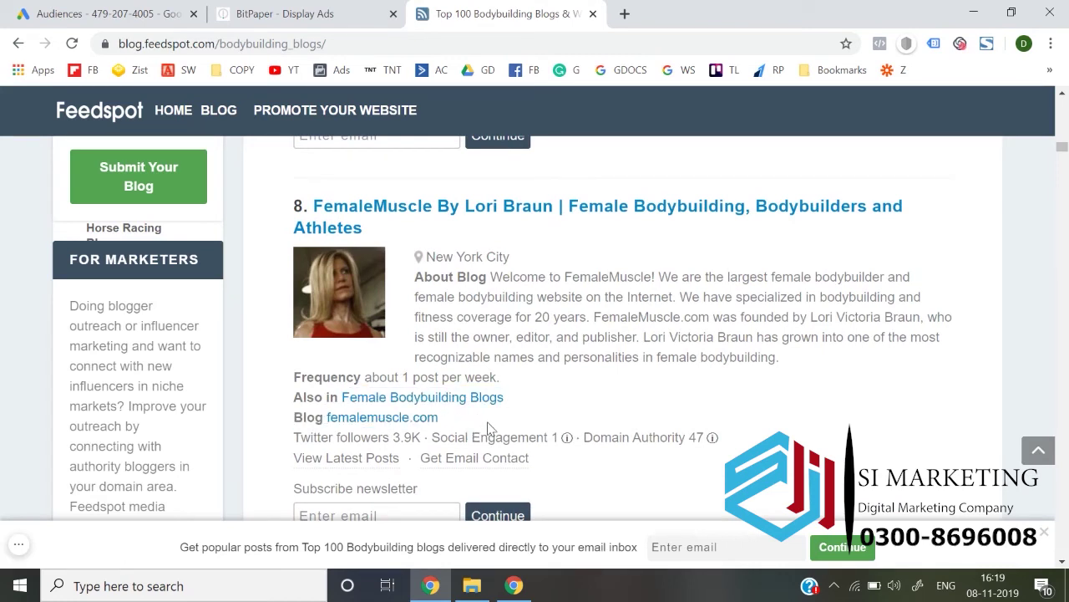
drag(485, 432, 342, 424)
drag(443, 418, 331, 425)
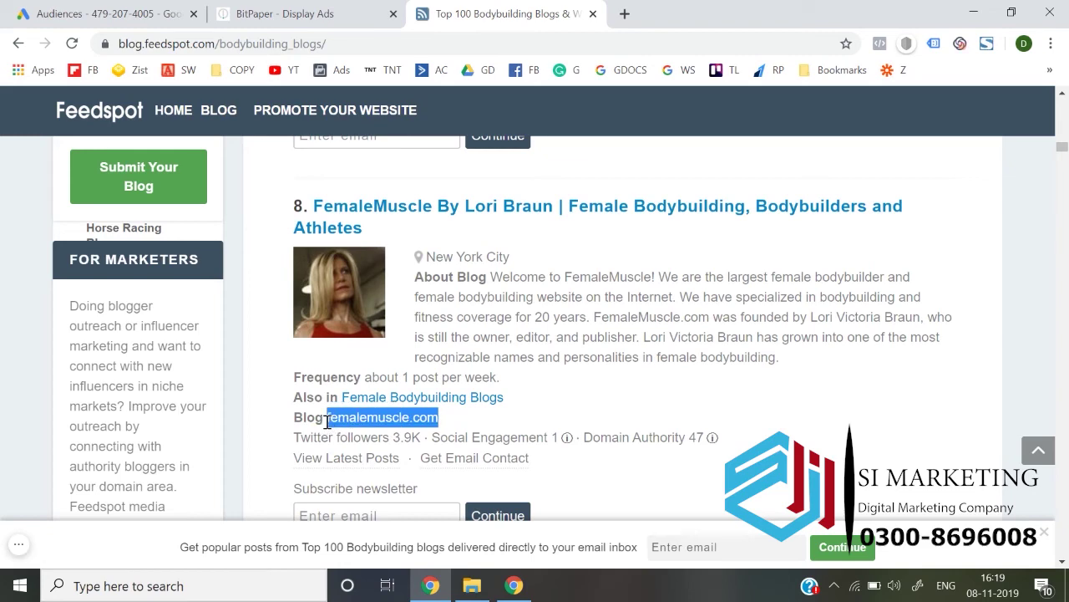
click(178, 8)
key(ctrl+v)
key(Return)
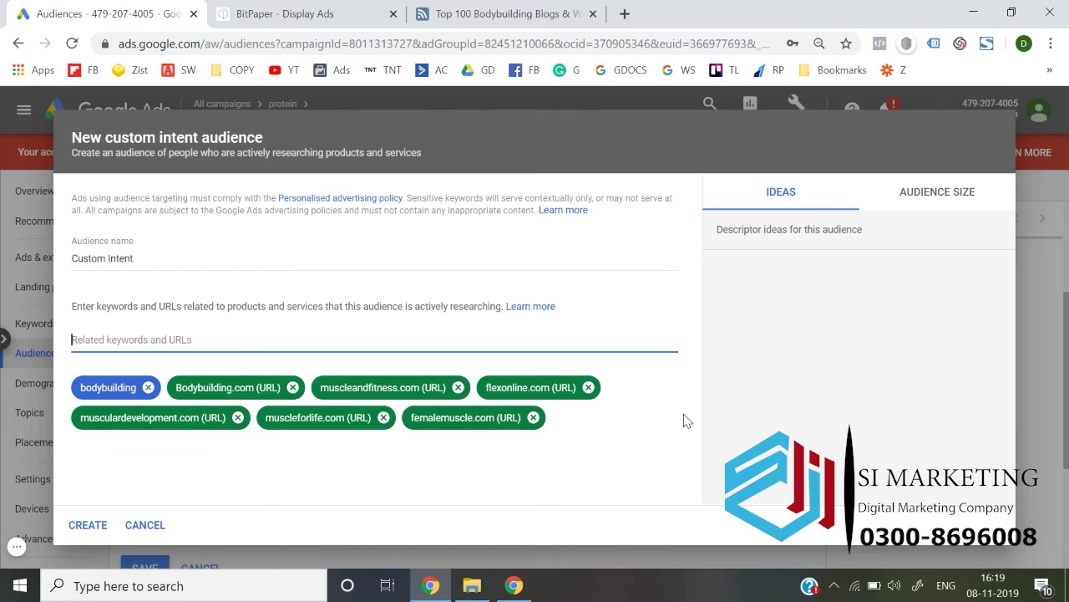
Review the custom intent audience's estimated size and demographics, and return to the descriptor ideas.
click(921, 202)
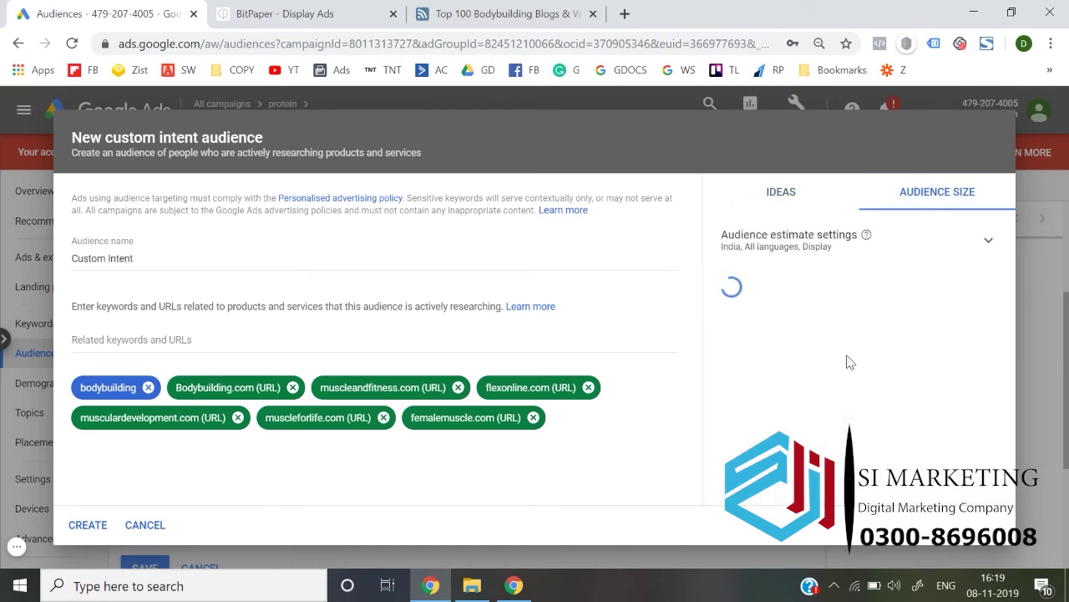
scroll(847, 359, down, 1)
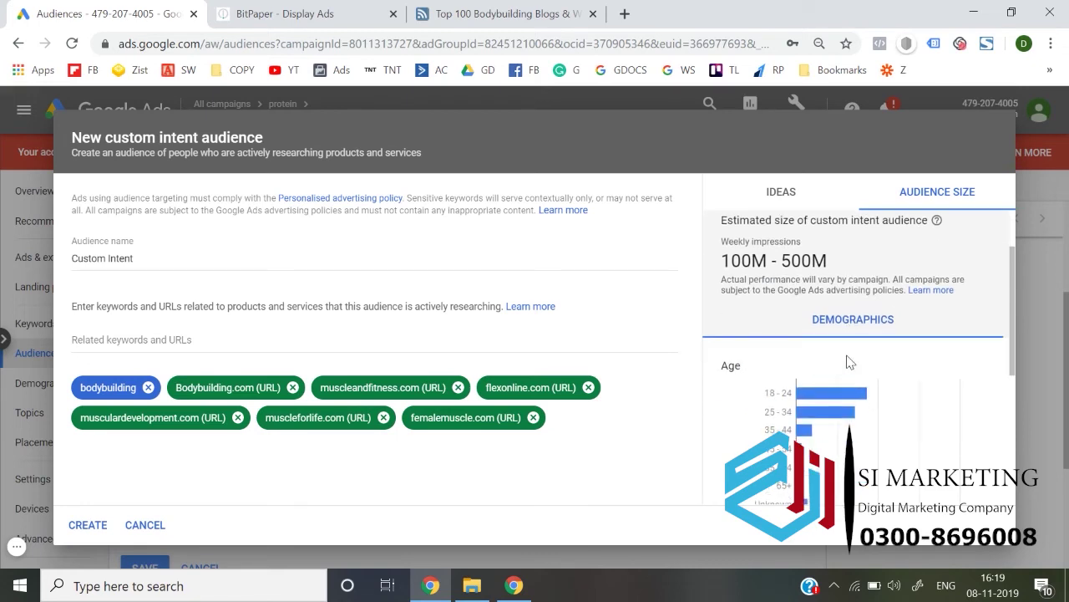
scroll(831, 418, down, 3)
scroll(819, 430, up, 5)
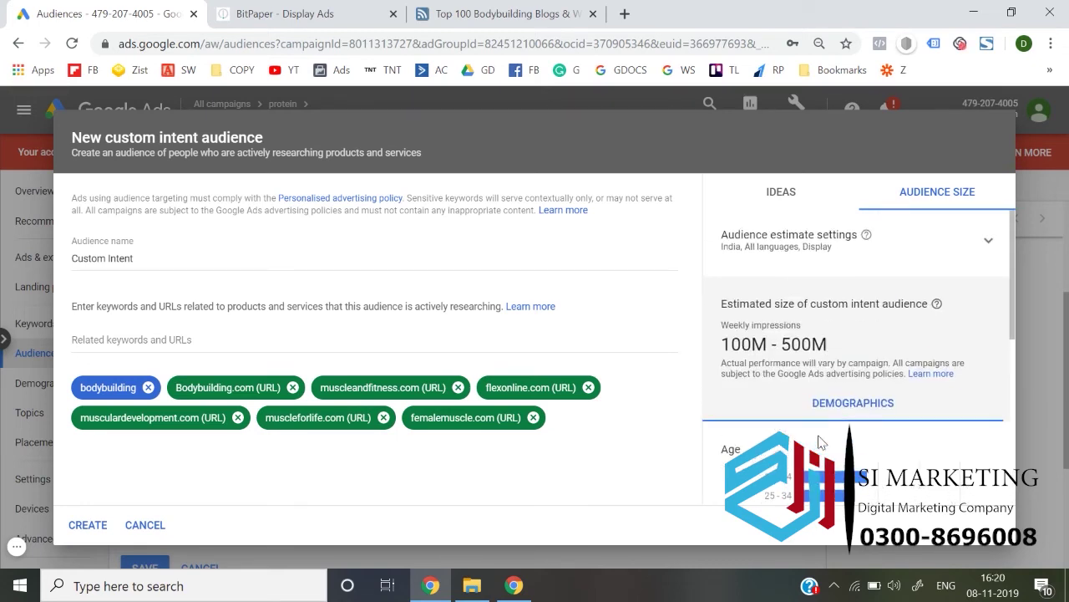
click(787, 199)
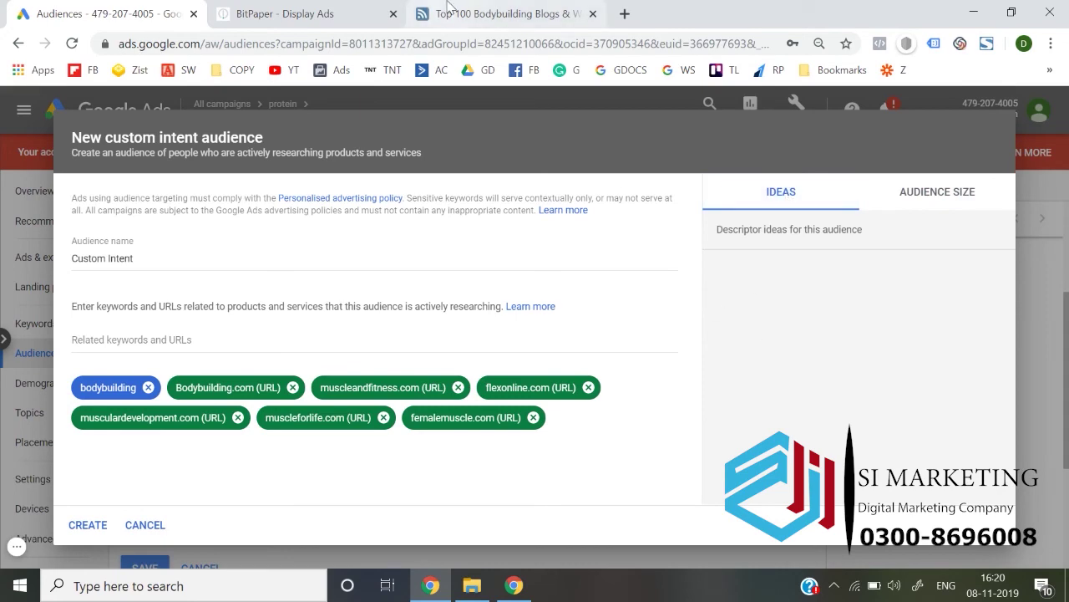
Copy elitefts.com from the Elite FTS entry on Feedspot and add it to the custom intent audience.
click(448, 8)
scroll(609, 432, down, 5)
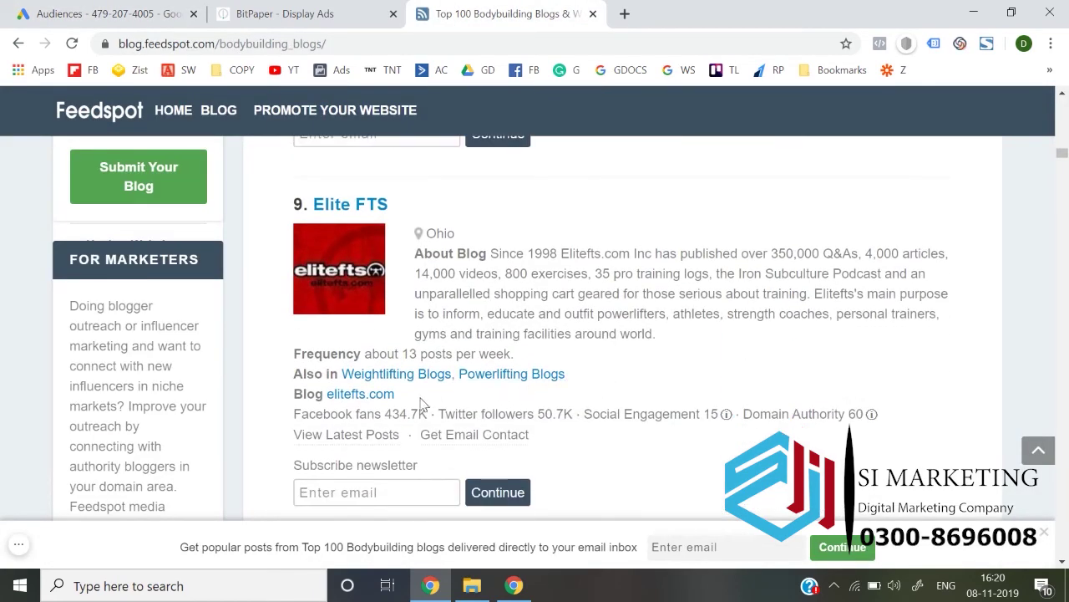
drag(399, 394, 330, 396)
key(ctrl+c)
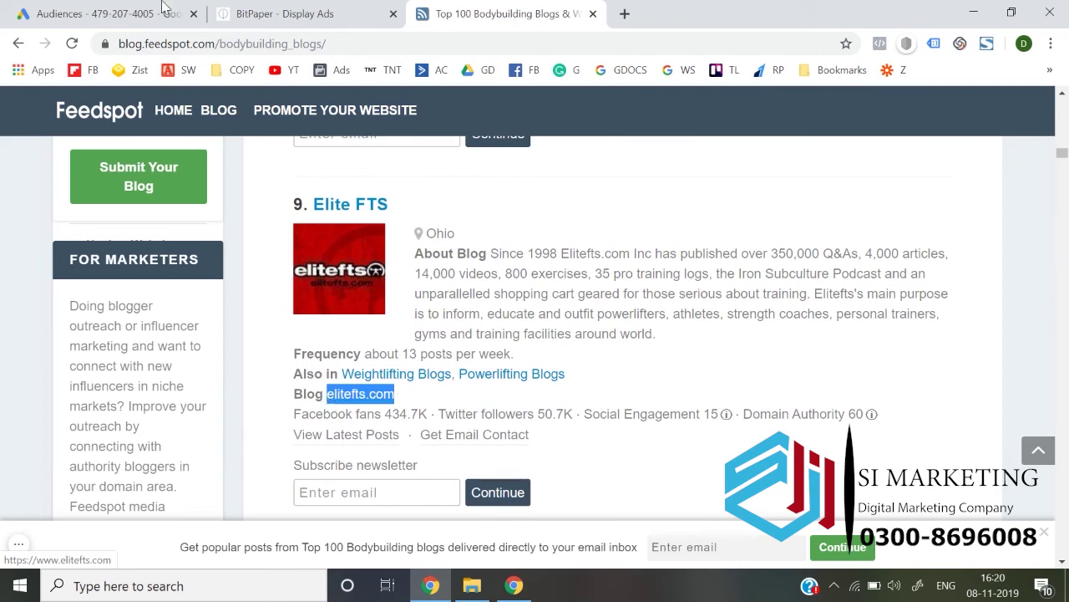
key(ctrl+1)
click(313, 339)
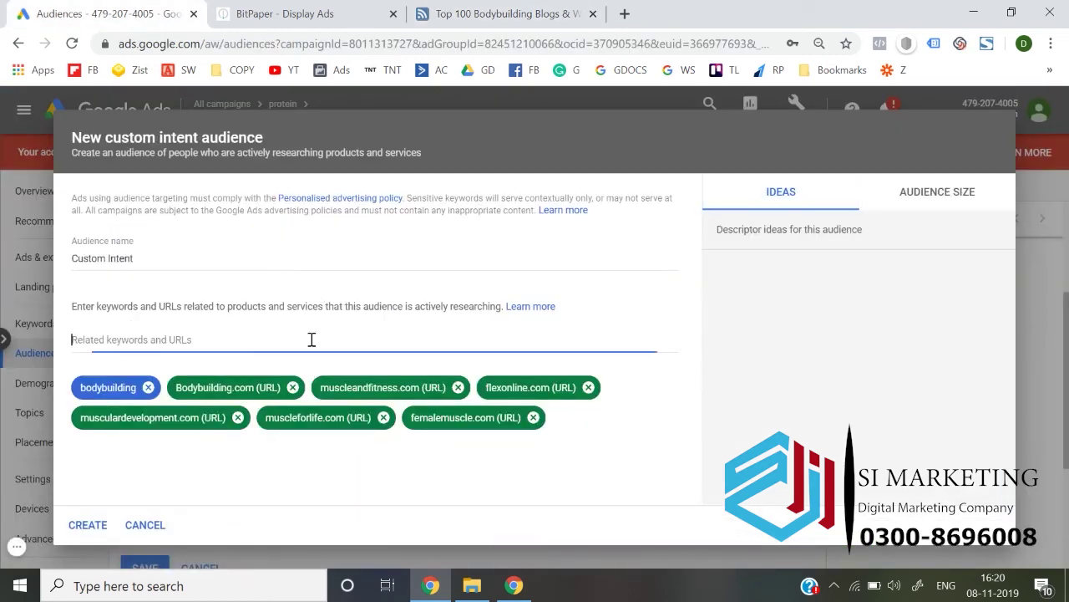
key(ctrl+v)
key(Return)
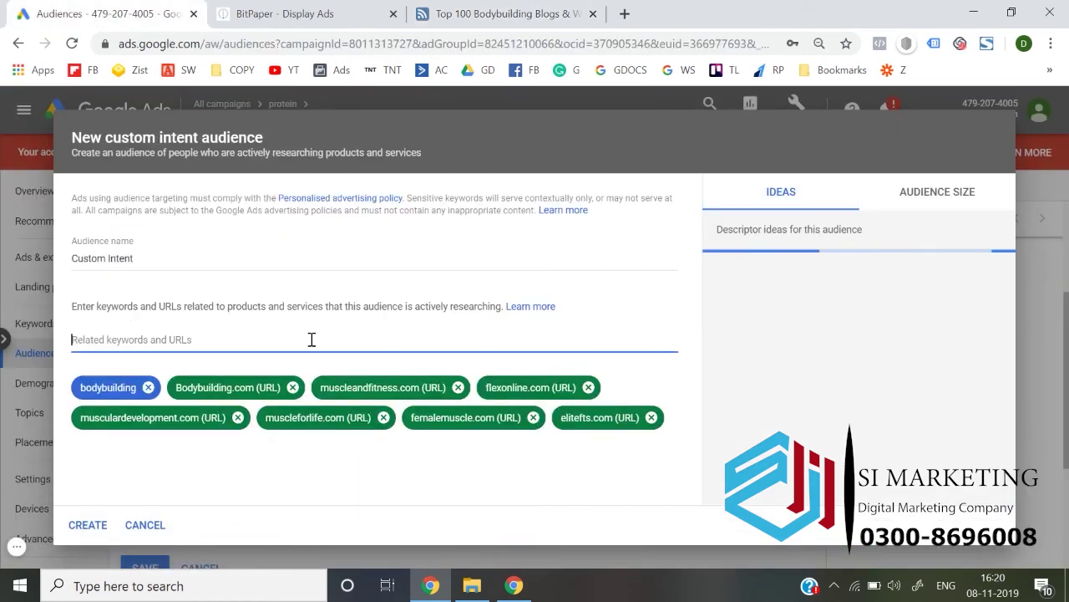
Copy legionathletics.com/blog from the Legion Athletics entry on Feedspot and add it to the custom intent audience.
click(482, 12)
scroll(581, 409, down, 6)
scroll(583, 408, down, 5)
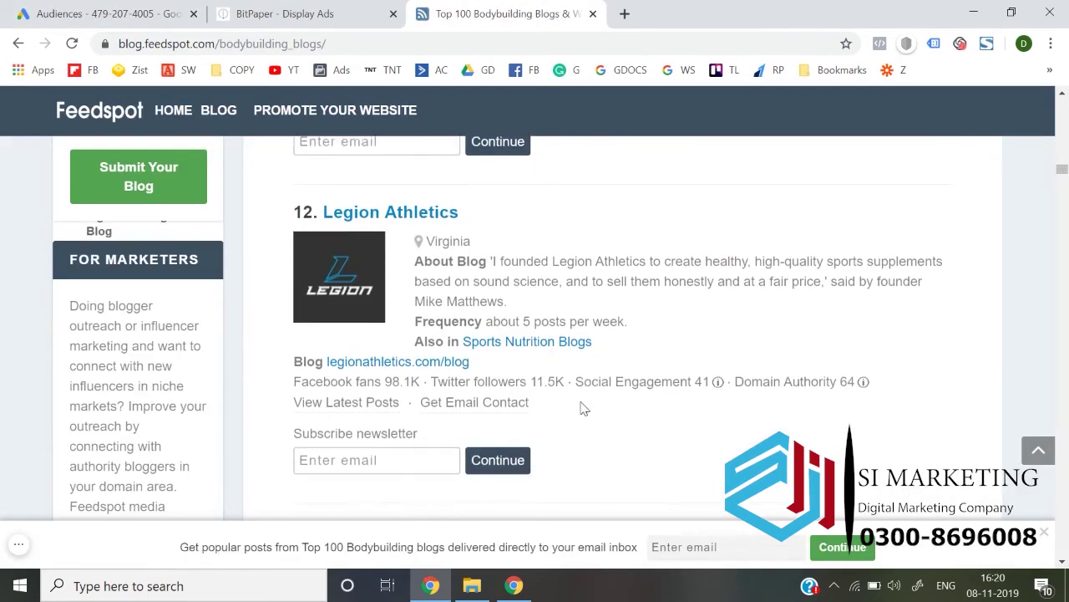
drag(353, 362, 326, 365)
key(ctrl+c)
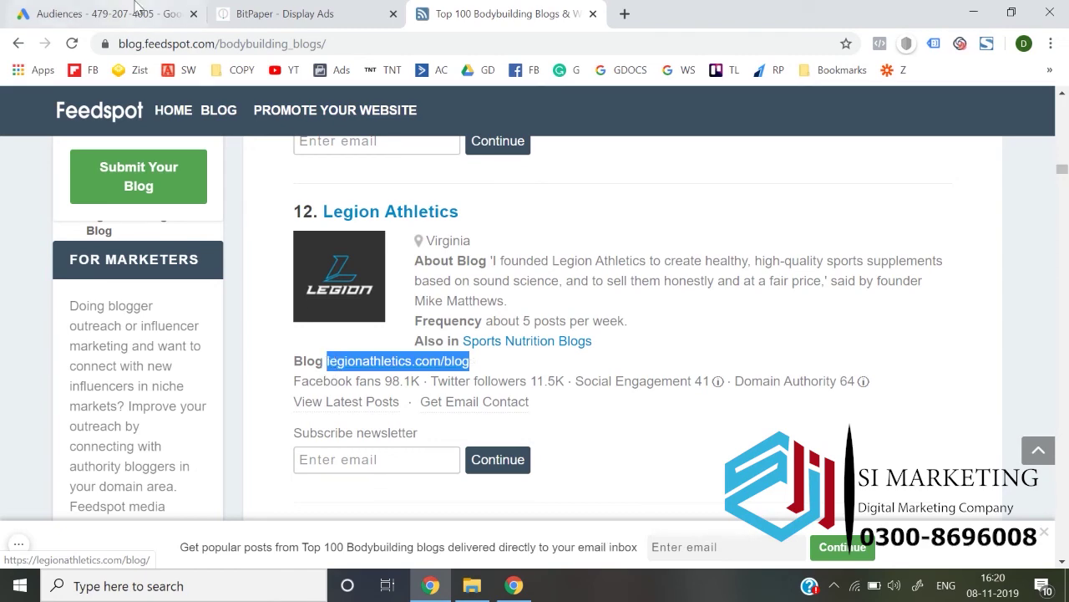
click(134, 12)
key(ctrl+v)
key(Return)
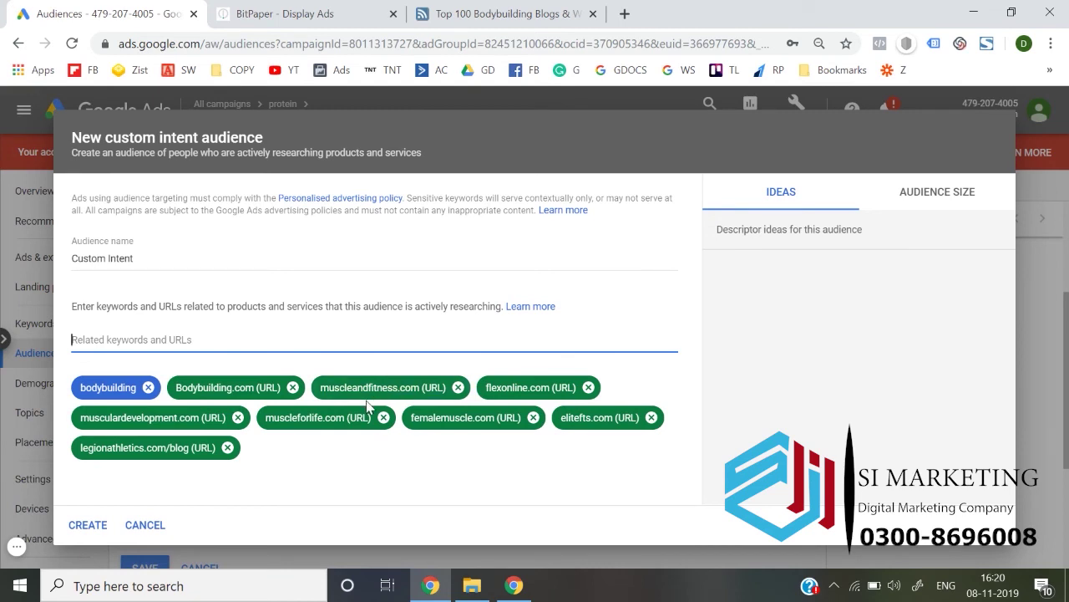
Create the Custom Intent audience and save it as the targeting of the Custom Intent ad group.
click(88, 524)
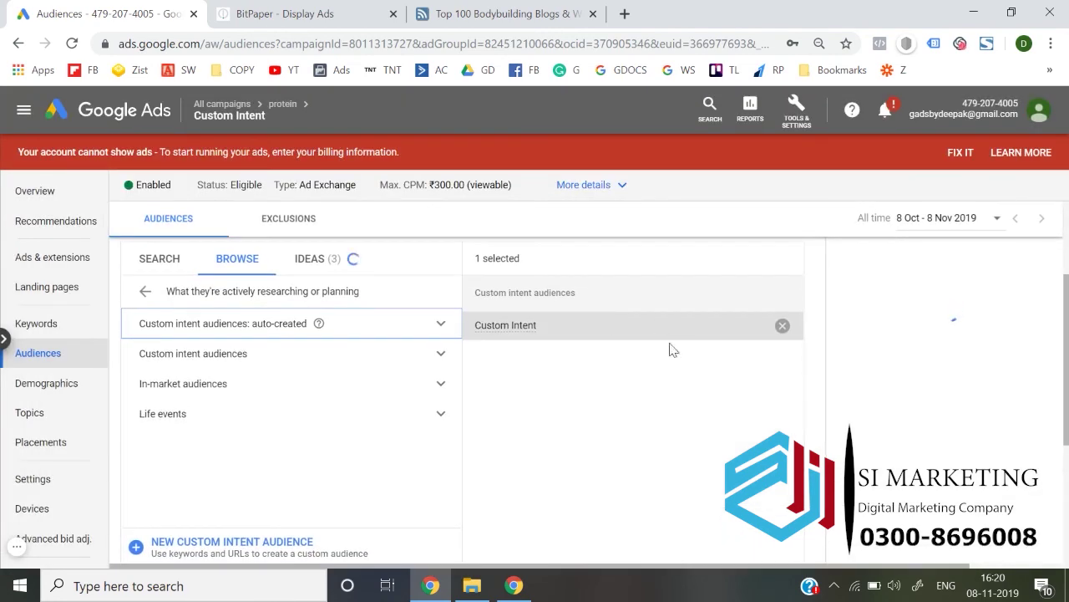
scroll(680, 449, down, 3)
click(143, 452)
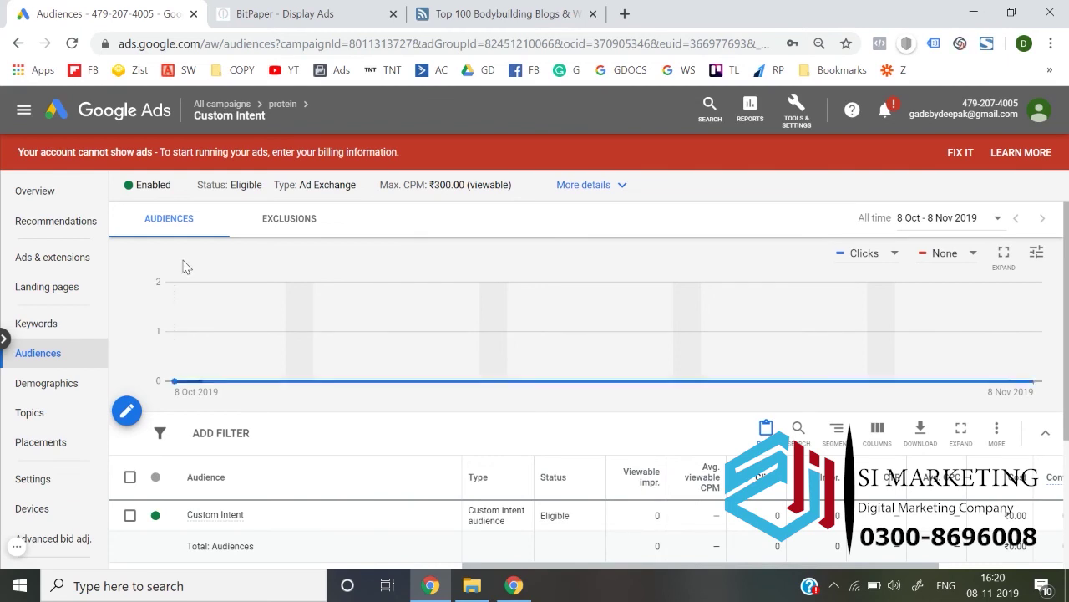
Go to the protein campaign's ad groups and review the image ads in the placement ad group.
click(283, 105)
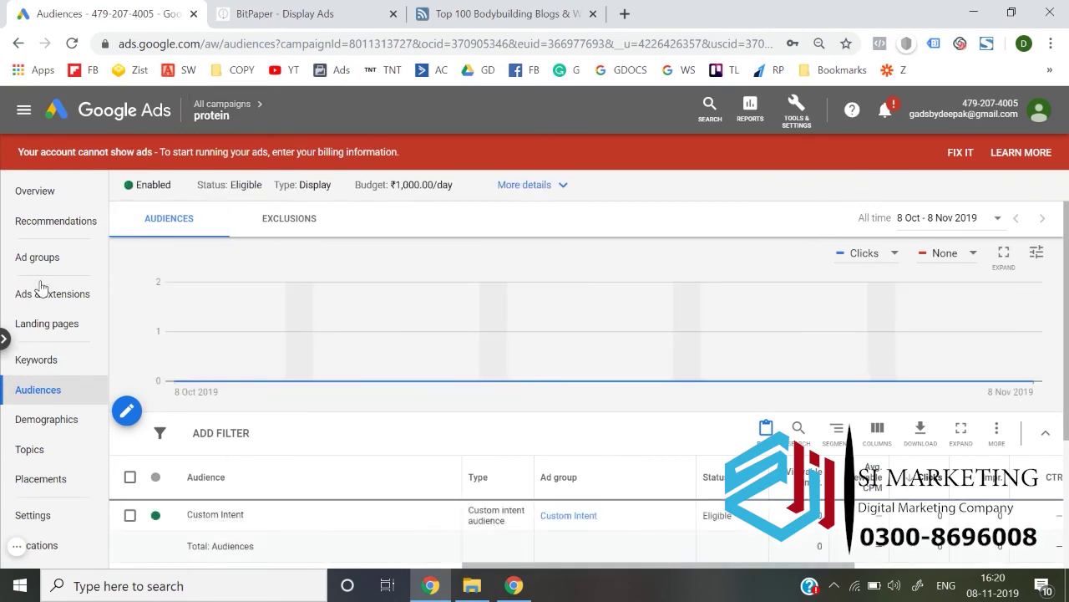
click(48, 260)
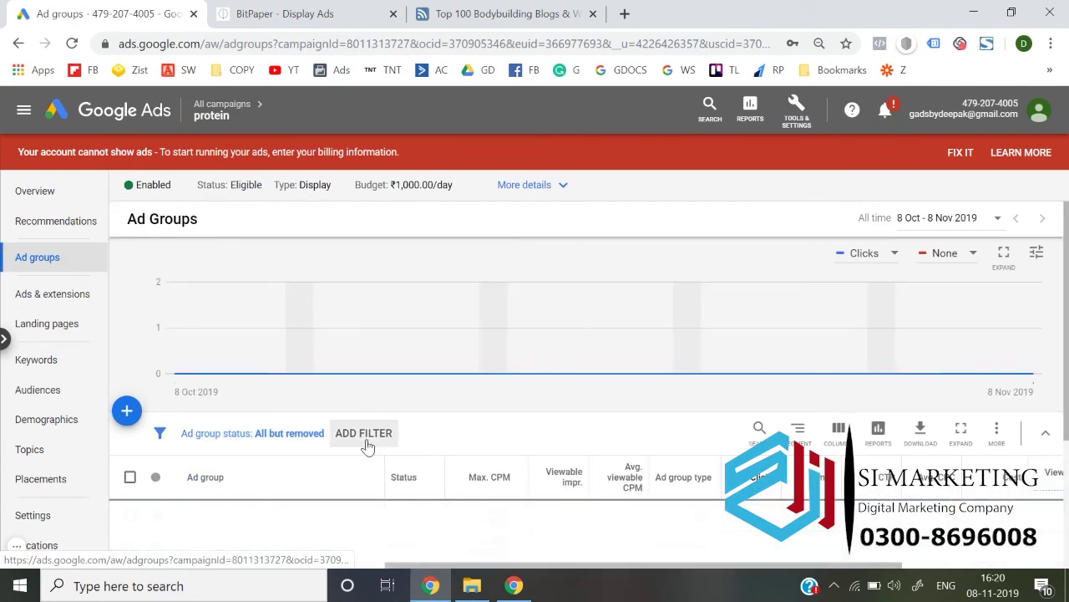
scroll(368, 444, down, 1)
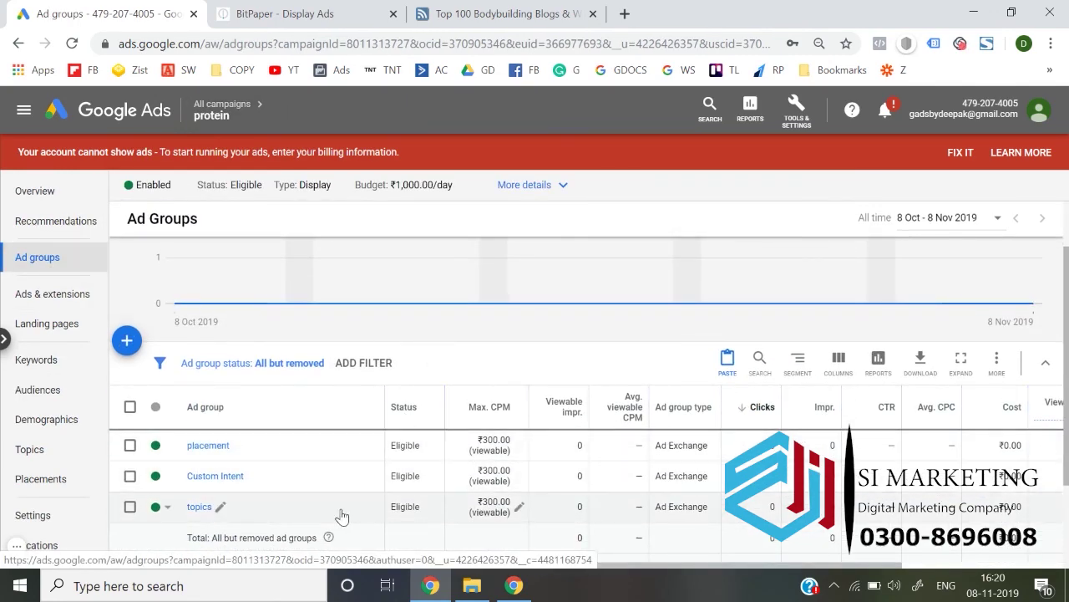
click(211, 449)
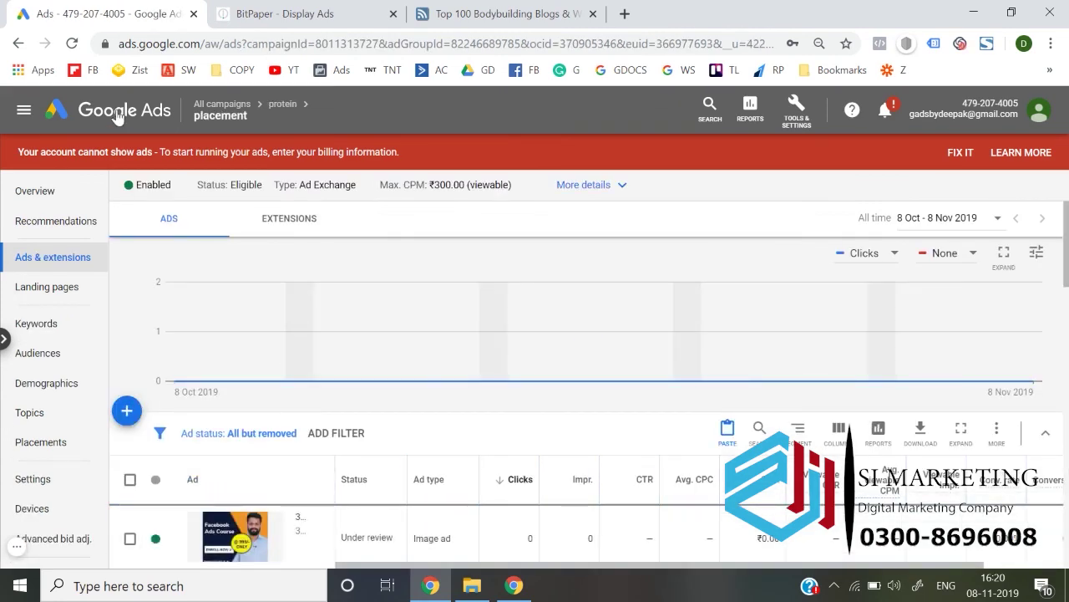
scroll(227, 381, down, 2)
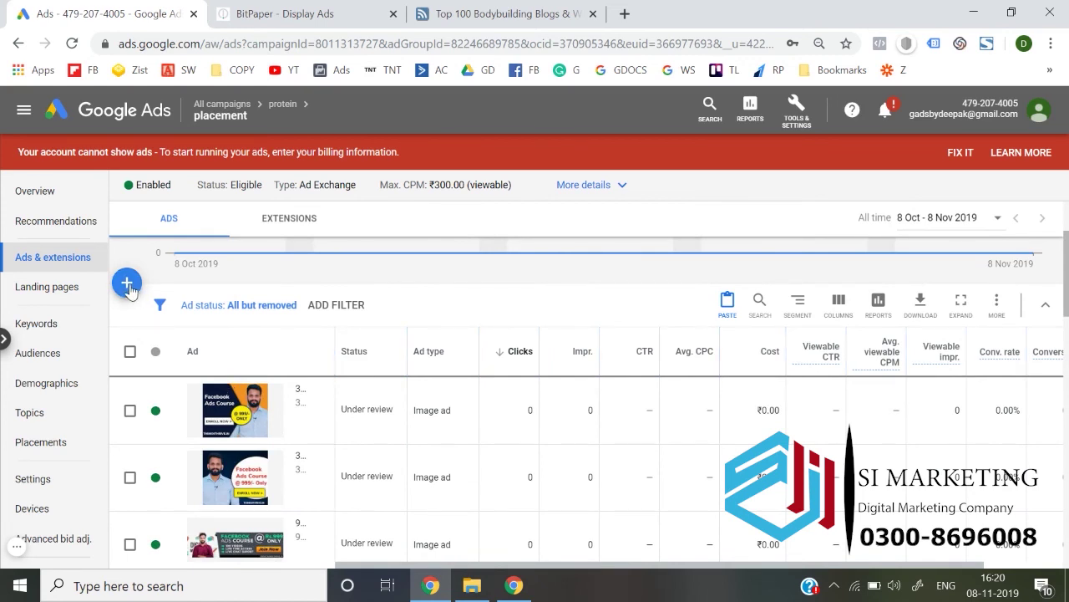
View the display ad upload form for the placement ad group, and return to its list of ads.
click(130, 284)
click(210, 393)
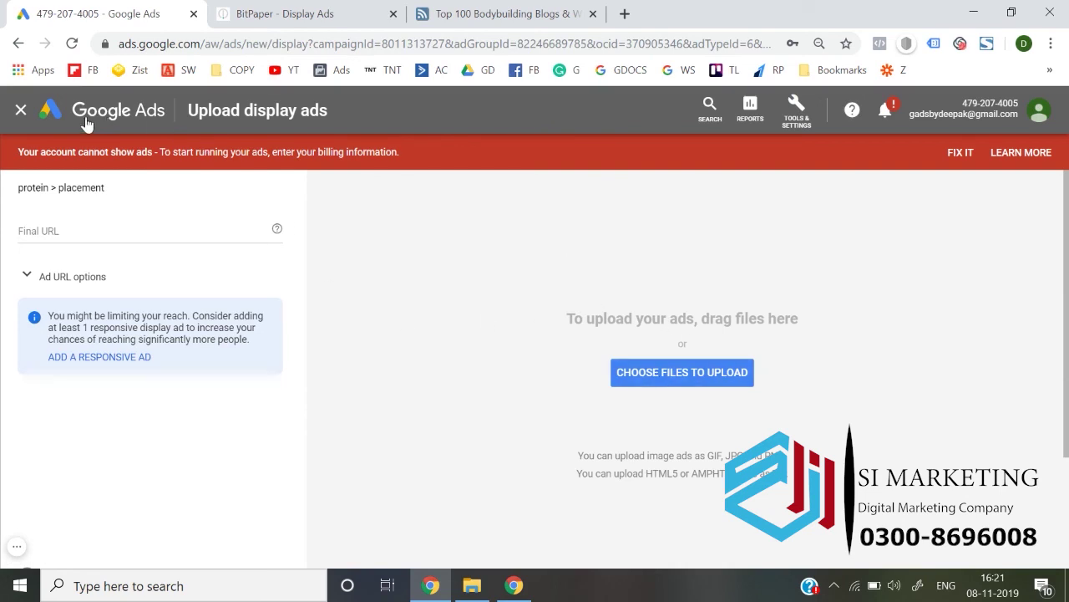
click(20, 110)
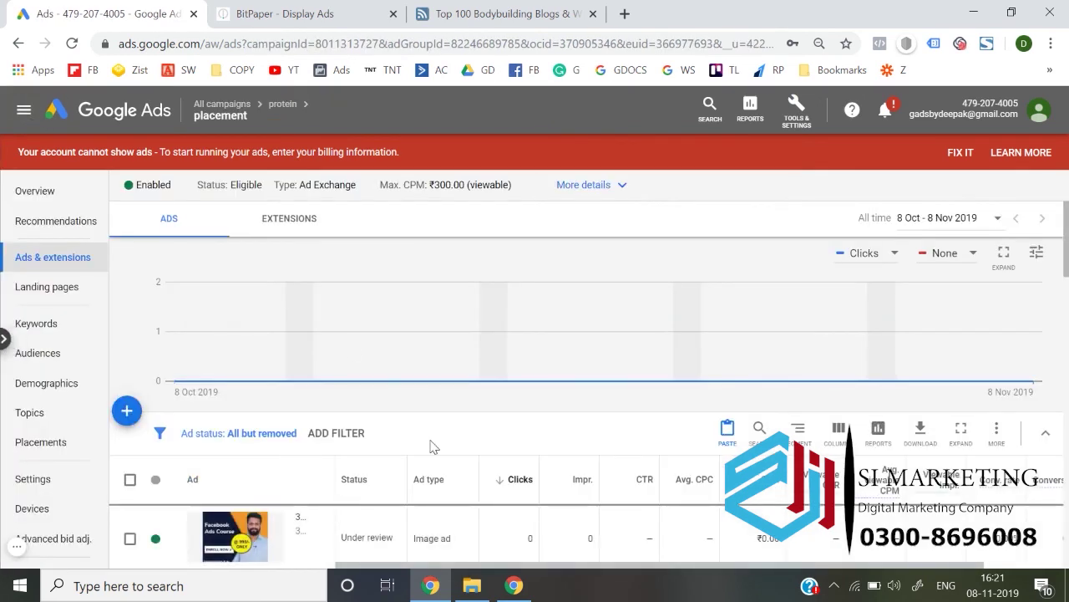
scroll(432, 444, down, 3)
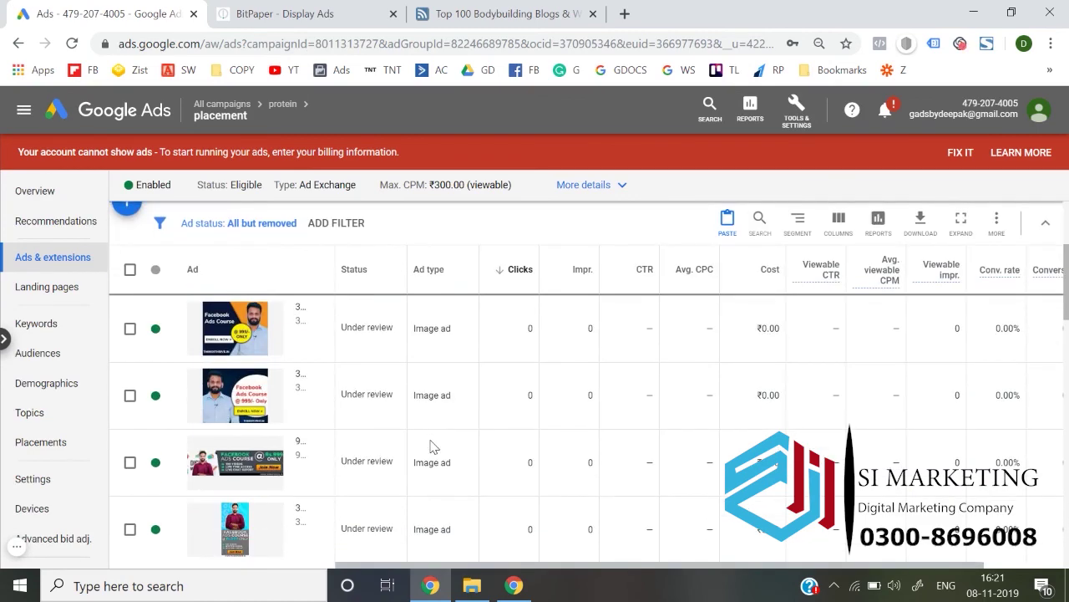